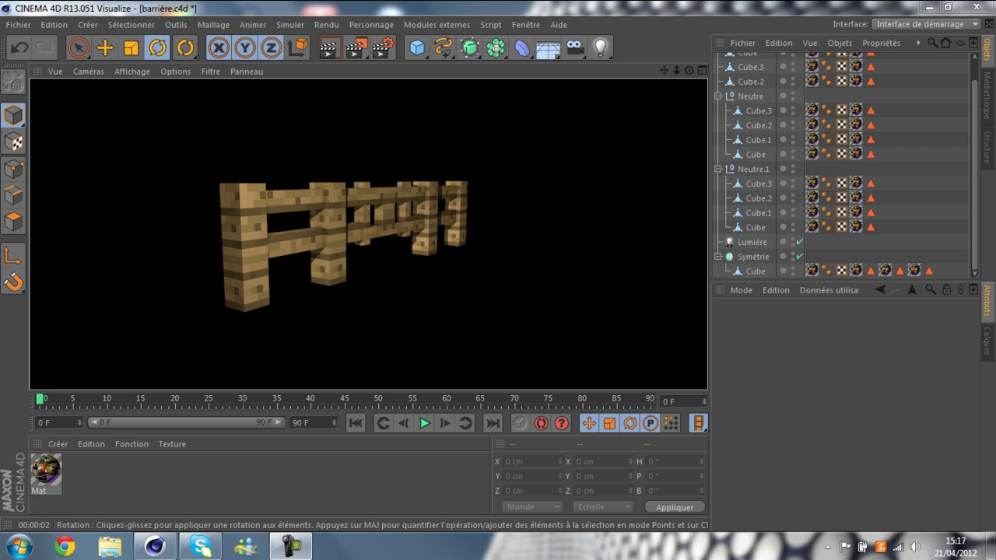
Rotate the gate panel under the Symétrie object to a heading of -76.4° and render the view.
{"action": "left_click", "coordinate": [405, 214]}
{"action": "left_click_drag", "start_coordinate": [420, 227], "coordinate": [346, 225]}
{"action": "left_click", "coordinate": [331, 48]}
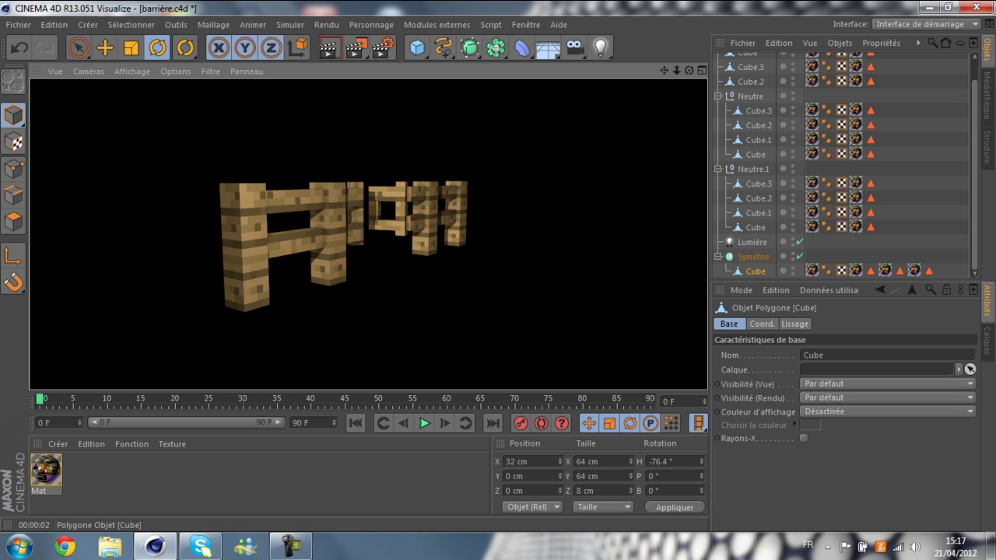
Reset the gate panel's heading rotation to 0° and render the view again.
{"action": "left_click", "coordinate": [756, 272]}
{"action": "double_click", "coordinate": [660, 462]}
{"action": "type", "text": "0"}
{"action": "key", "text": "Return"}
{"action": "left_click", "coordinate": [329, 48]}
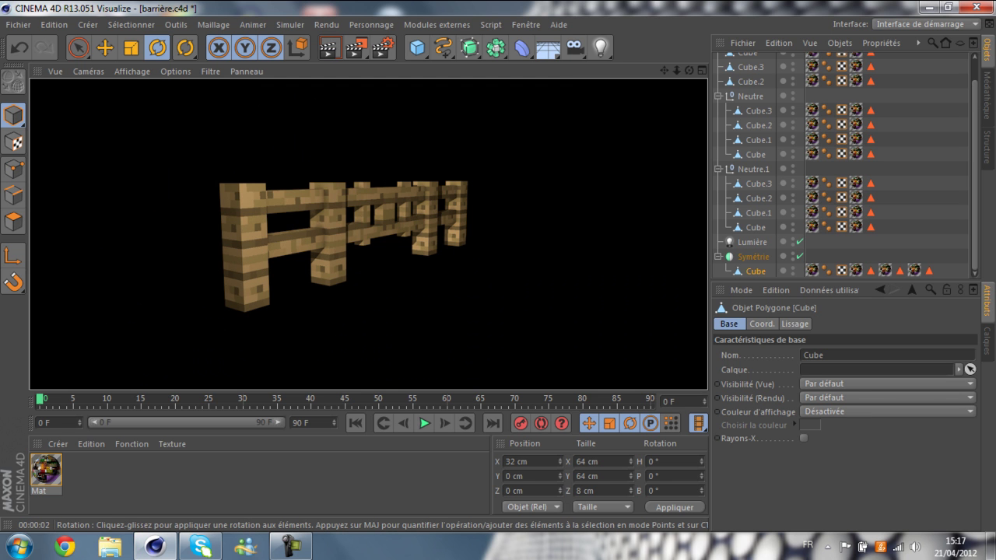
Group the four loose cubes at the top of the object list (Cube to Cube.3) under one null.
{"action": "scroll", "coordinate": [778, 156], "scroll_direction": "up", "scroll_amount": 1}
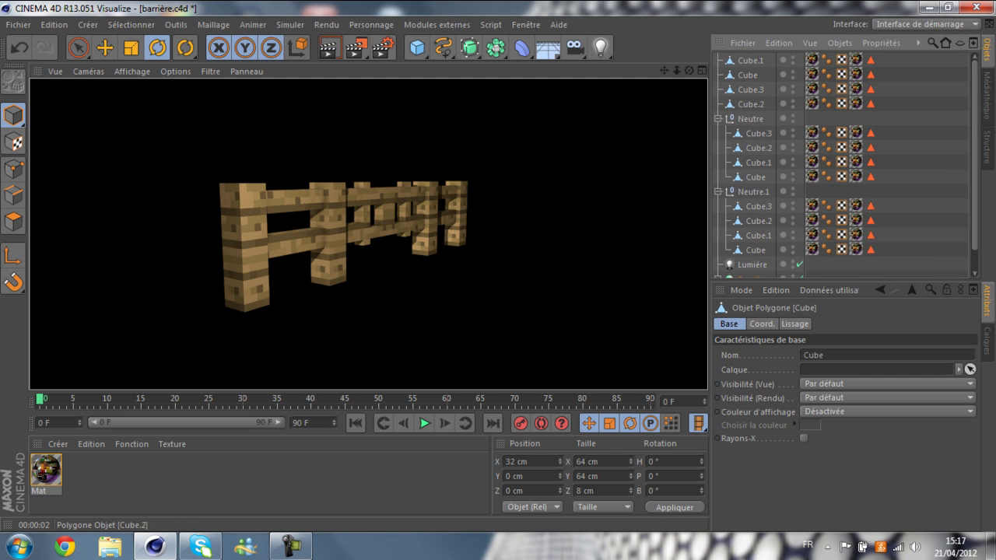
{"action": "left_click", "coordinate": [718, 119]}
{"action": "left_click_drag", "start_coordinate": [776, 102], "coordinate": [736, 60]}
{"action": "right_click", "coordinate": [736, 60]}
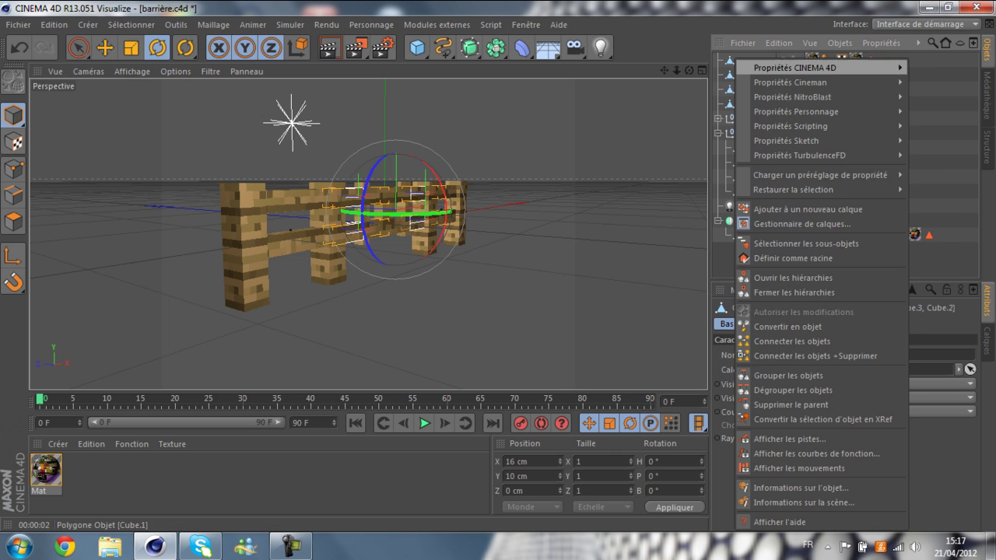
{"action": "left_click", "coordinate": [786, 327]}
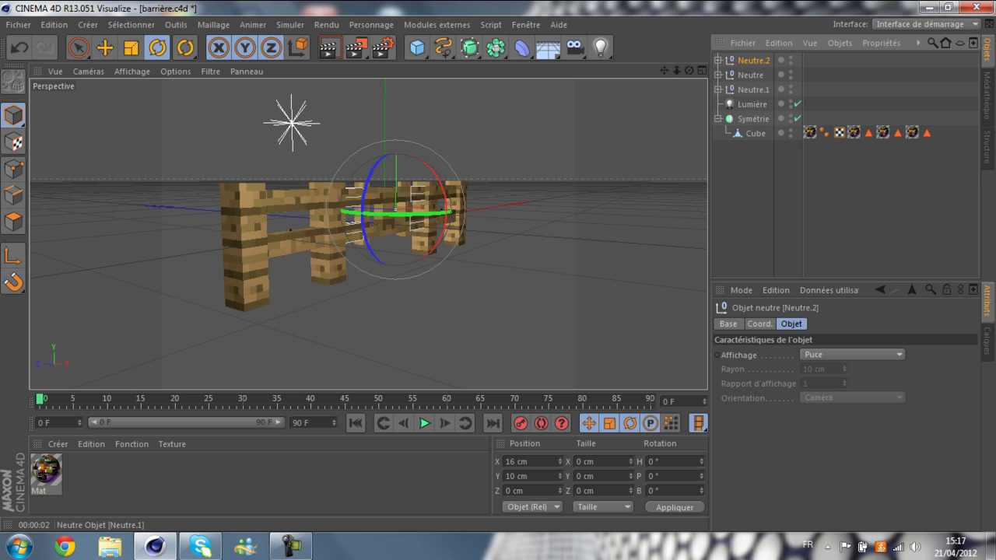
Collapse the Symétrie hierarchy and delete the Lumière light from the scene.
{"action": "left_click", "coordinate": [719, 119]}
{"action": "left_click", "coordinate": [752, 105]}
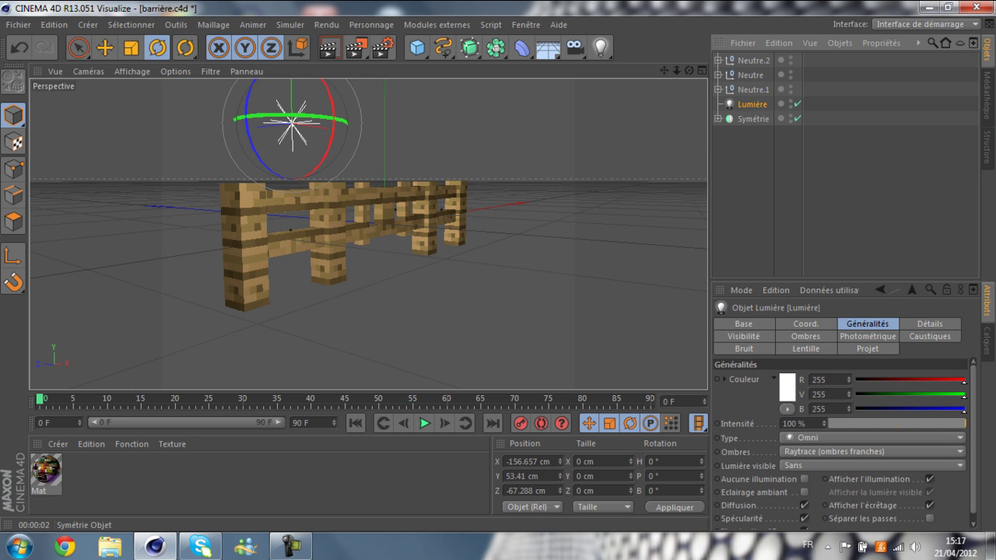
{"action": "key", "text": "Delete"}
Select all remaining objects and group them under a single null.
{"action": "key", "text": "ctrl+a"}
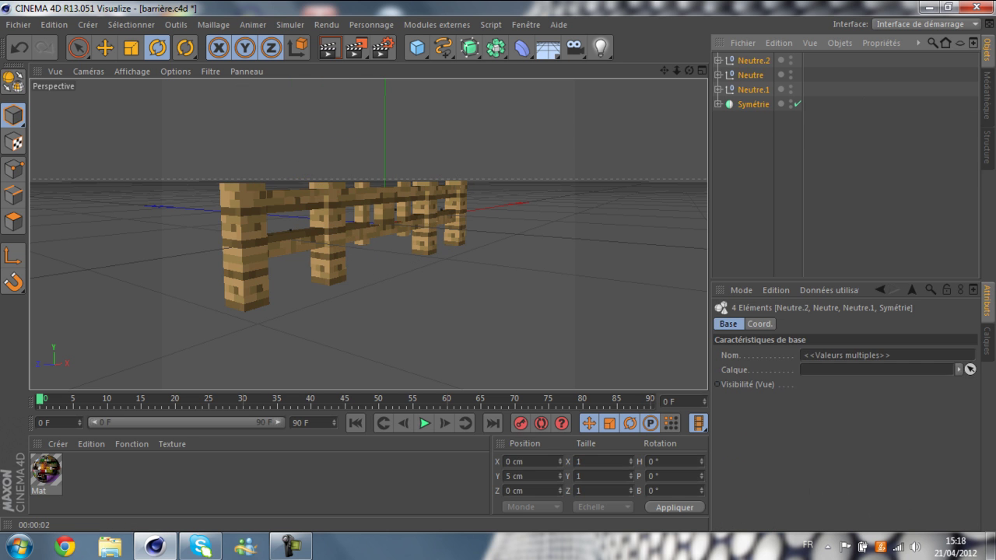
{"action": "left_click", "coordinate": [54, 24]}
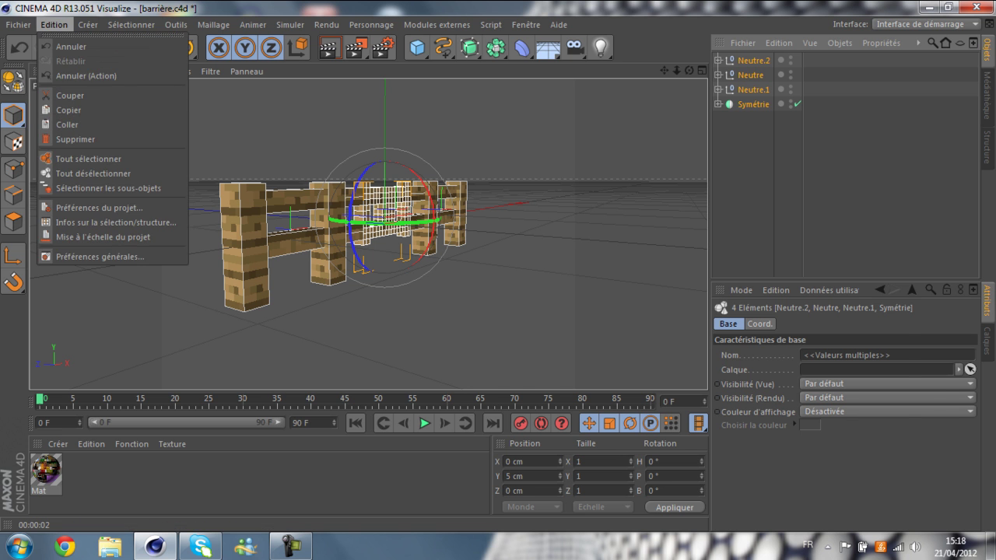
{"action": "key", "text": "Escape"}
{"action": "right_click", "coordinate": [739, 59]}
{"action": "left_click", "coordinate": [790, 375]}
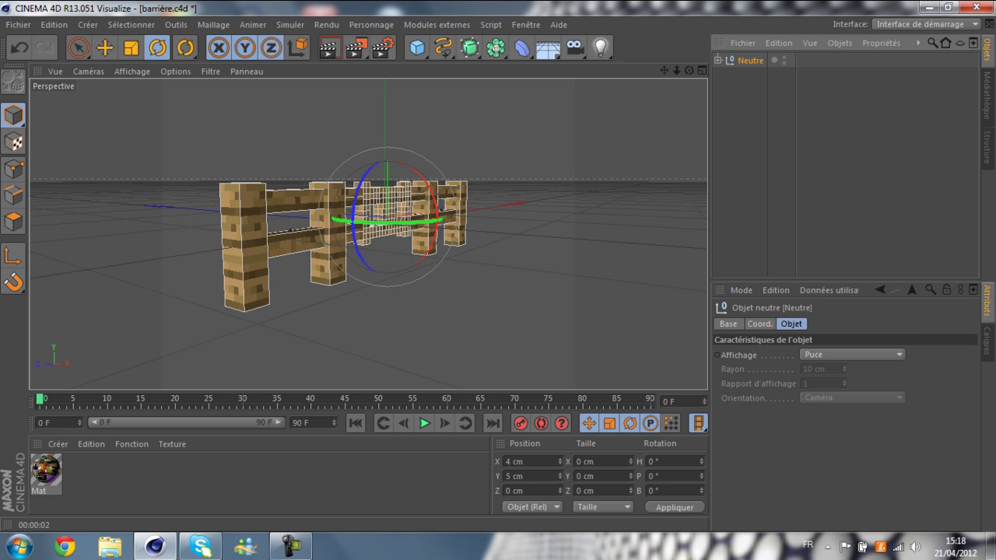
{"action": "left_click", "coordinate": [131, 47]}
{"action": "left_click_drag", "start_coordinate": [319, 213], "coordinate": [145, 201]}
{"action": "left_click", "coordinate": [19, 48]}
Move the grouped fence back along the Z axis, clear of the world origin, and deselect it.
{"action": "left_click", "coordinate": [105, 47]}
{"action": "left_click", "coordinate": [753, 144]}
{"action": "left_click_drag", "start_coordinate": [689, 71], "coordinate": [646, 102]}
{"action": "left_click_drag", "start_coordinate": [369, 234], "coordinate": [358, 231], "text": "alt"}
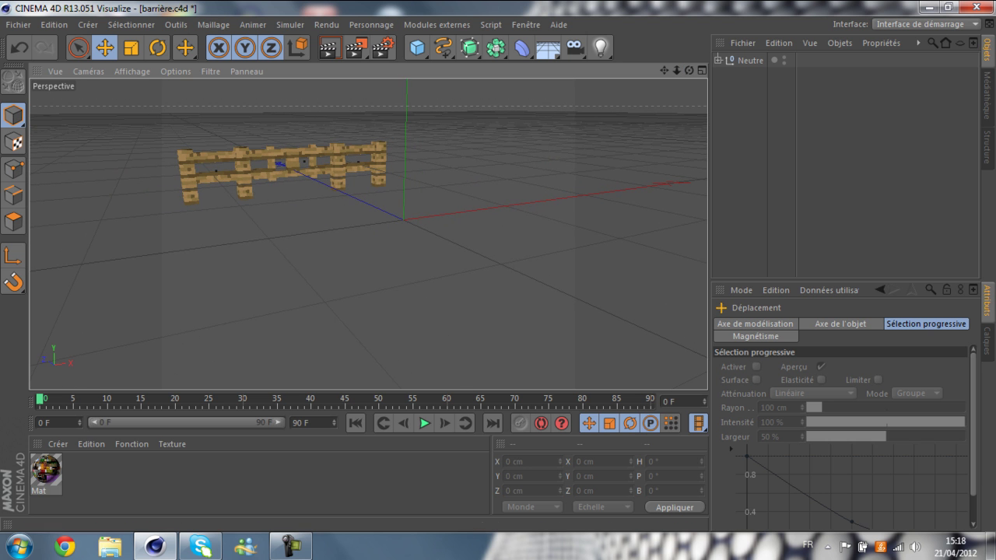
{"action": "middle_click_drag", "start_coordinate": [368, 234], "coordinate": [369, 235], "text": "alt"}
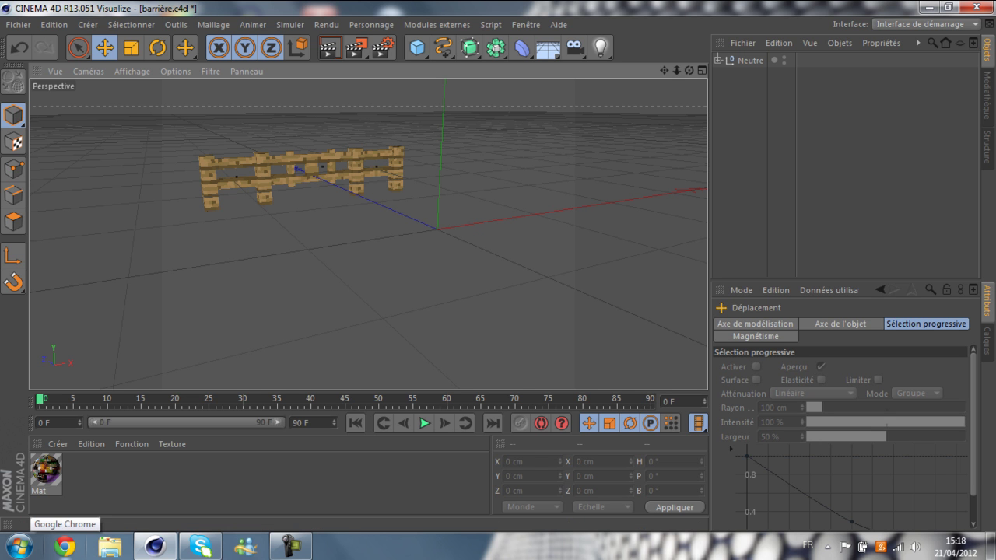
Switch to Google Chrome and search Google Images for "minecraft barrière".
{"action": "left_click", "coordinate": [65, 546]}
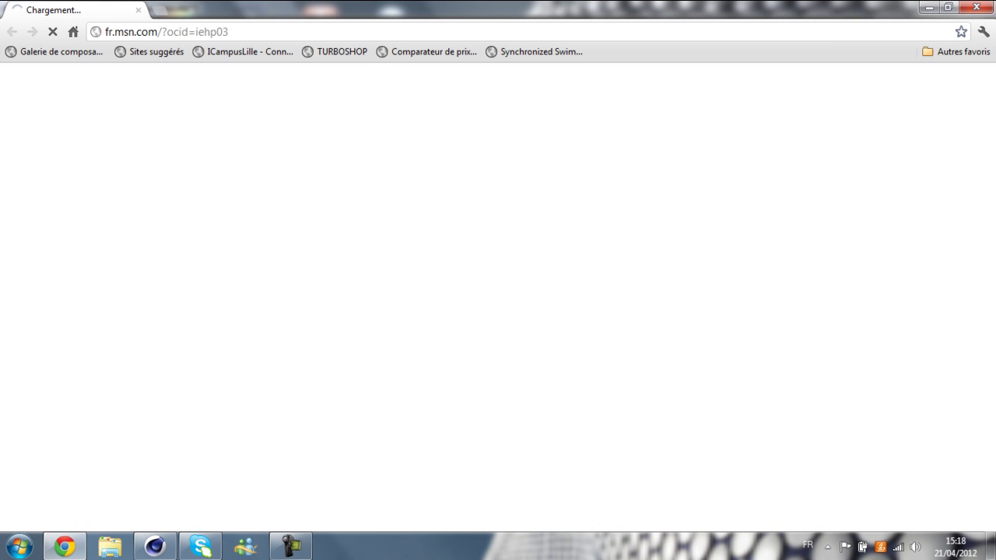
{"action": "left_click", "coordinate": [158, 11]}
{"action": "left_click", "coordinate": [139, 10]}
{"action": "left_click", "coordinate": [409, 175]}
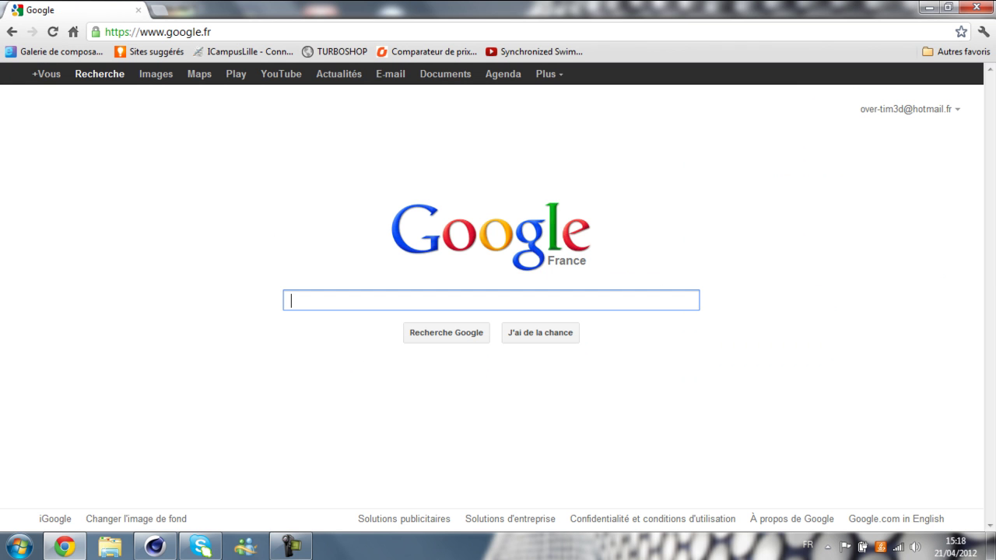
{"action": "left_click", "coordinate": [156, 73]}
{"action": "type", "text": "m"}
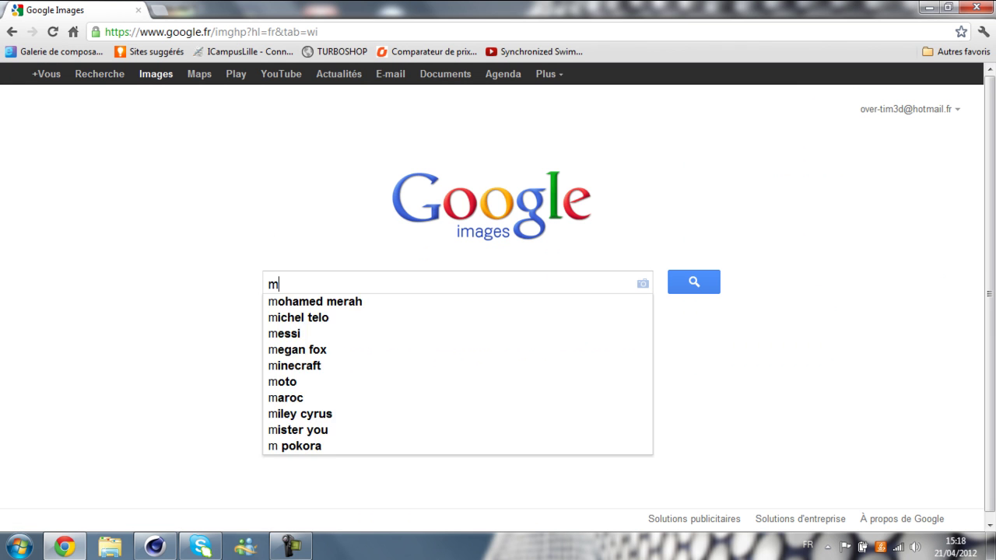
{"action": "type", "text": "inecraft barrière"}
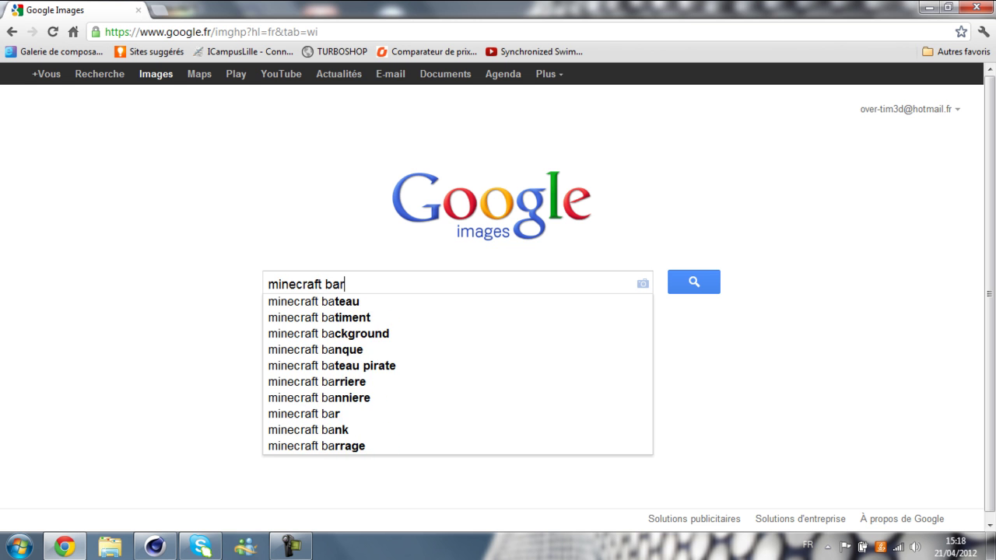
{"action": "key", "text": "Return"}
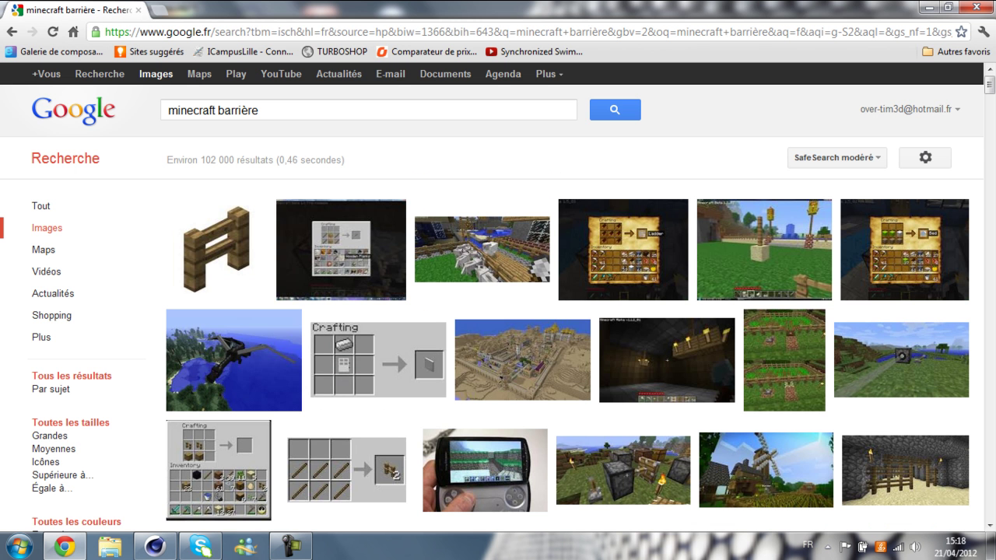
Open the first fence result, Barrière.png, at full size from the Minecraft wiki and copy the image.
{"action": "left_click", "coordinate": [216, 248]}
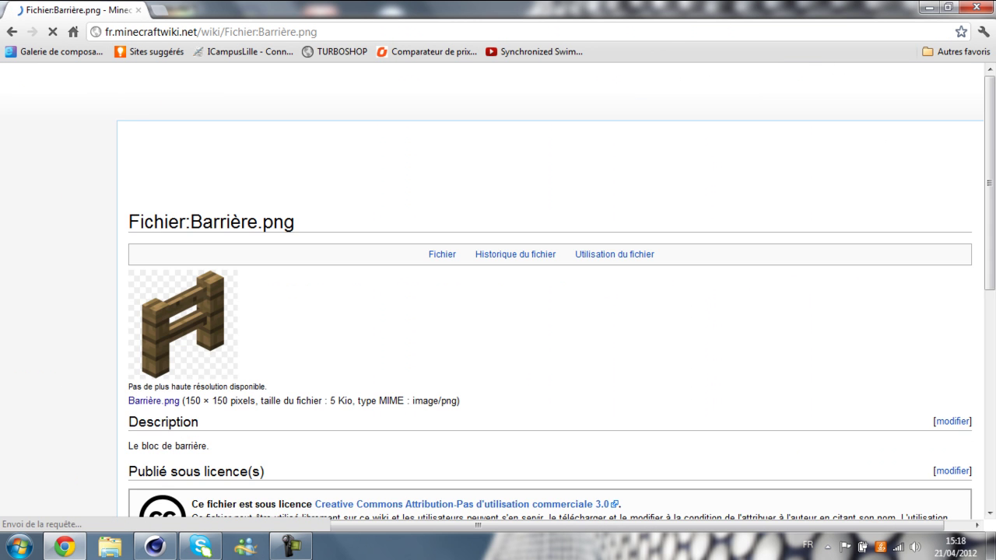
{"action": "left_click", "coordinate": [184, 327]}
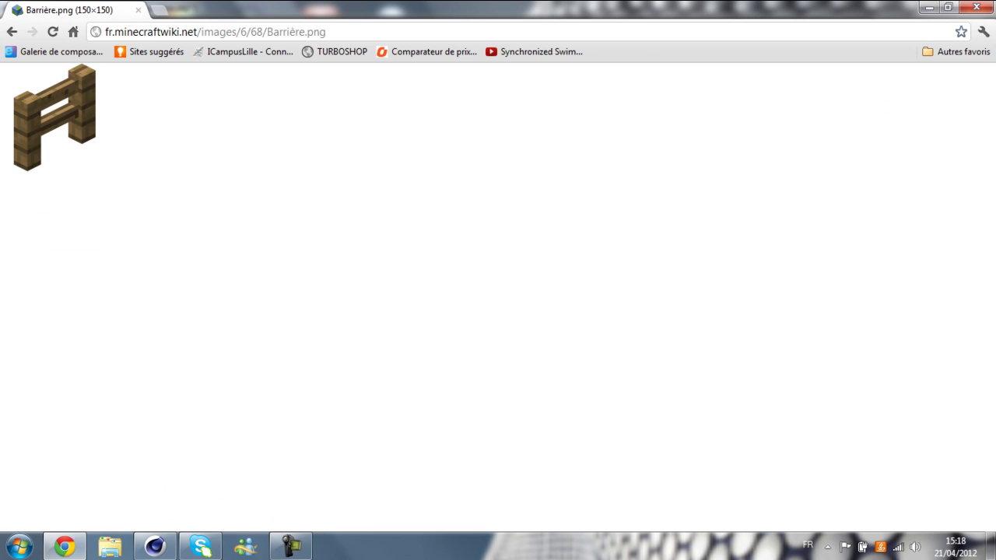
{"action": "right_click", "coordinate": [39, 106]}
{"action": "left_click", "coordinate": [62, 150]}
Open PhotoFiltre, paste the copied fence picture as a new image, and close the Chrome window.
{"action": "left_click", "coordinate": [18, 546]}
{"action": "left_click", "coordinate": [59, 175]}
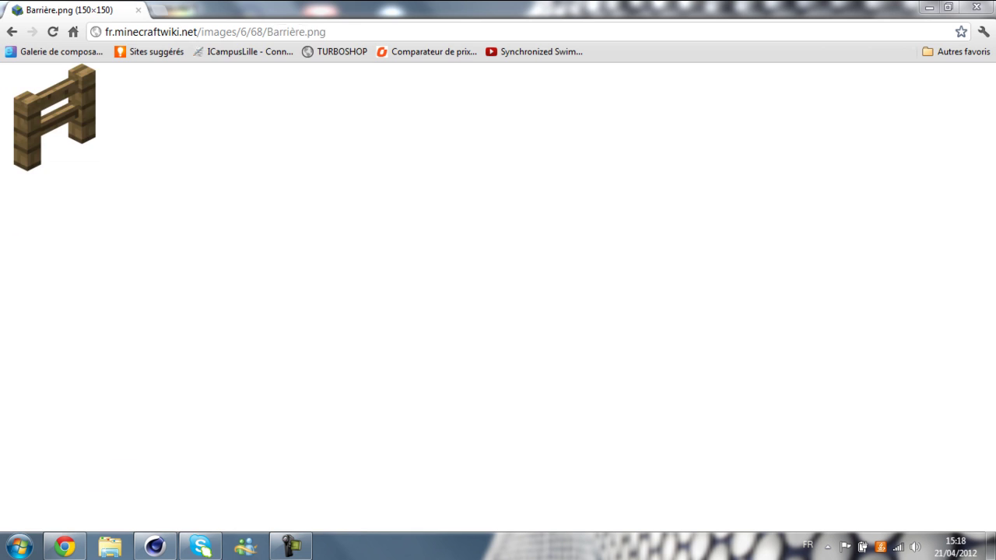
{"action": "right_click", "coordinate": [263, 177]}
{"action": "left_click", "coordinate": [327, 221]}
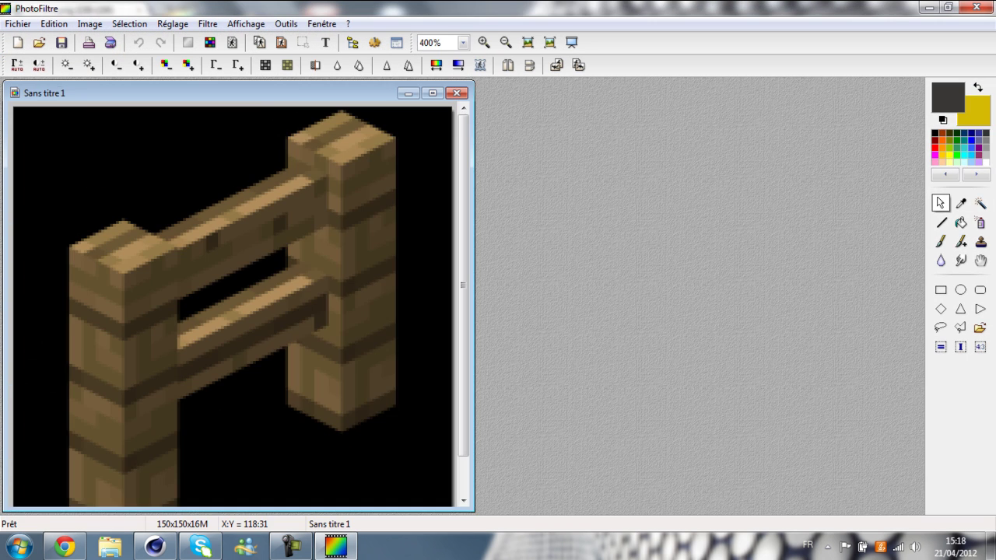
{"action": "scroll", "coordinate": [233, 307], "scroll_direction": "down", "scroll_amount": 1}
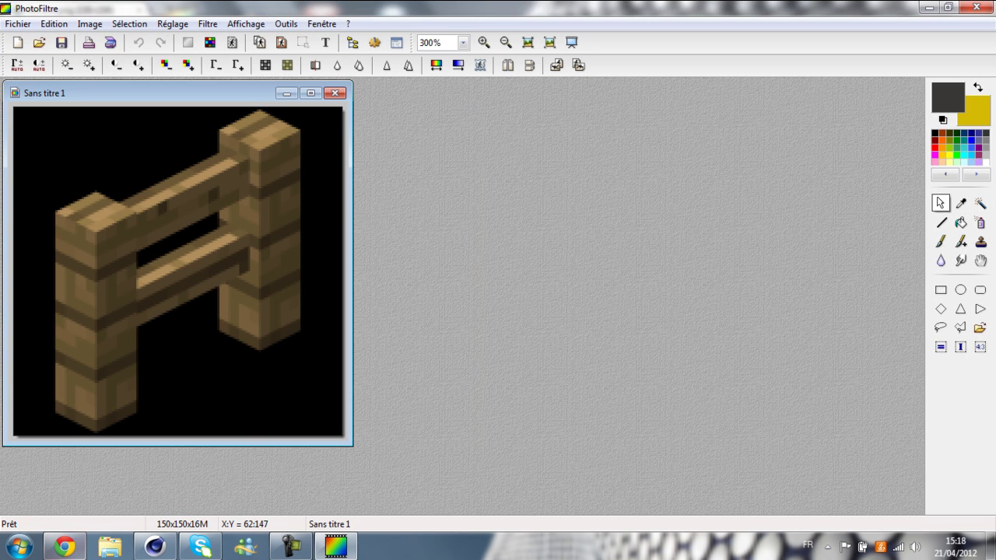
{"action": "right_click", "coordinate": [65, 547]}
{"action": "left_click", "coordinate": [62, 506]}
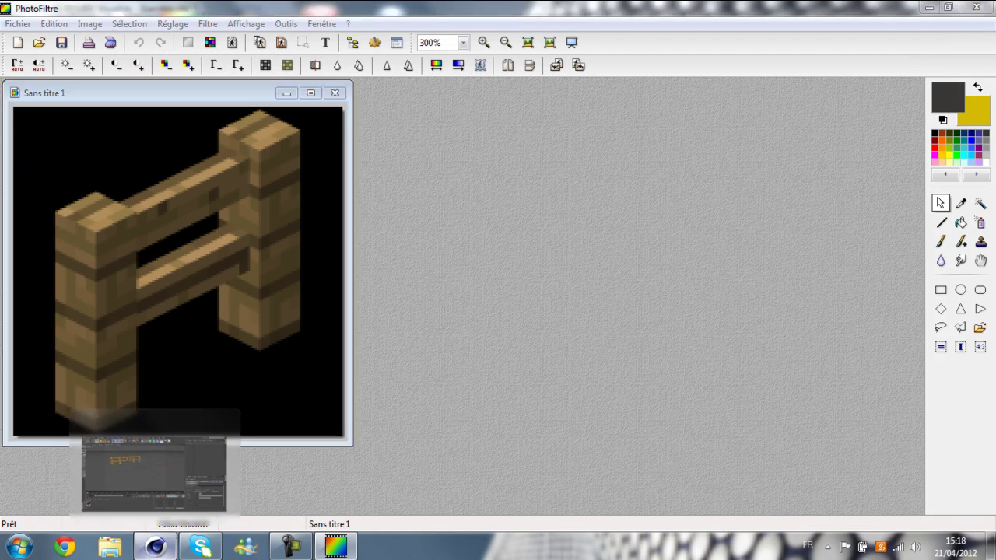
Return to CINEMA 4D, add a cube primitive and set its size to 16 cm on all three axes.
{"action": "left_click", "coordinate": [155, 547]}
{"action": "left_click", "coordinate": [336, 547]}
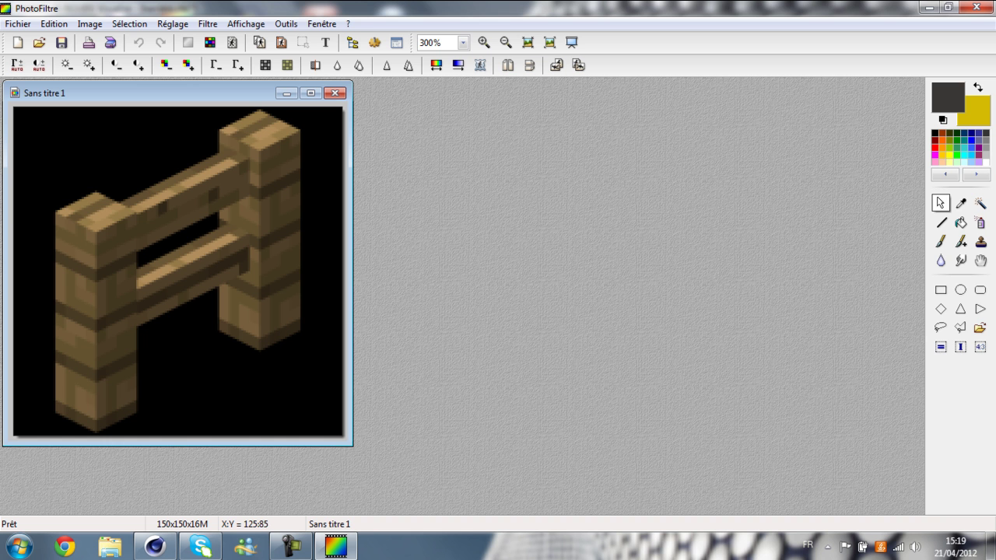
{"action": "left_click", "coordinate": [155, 547]}
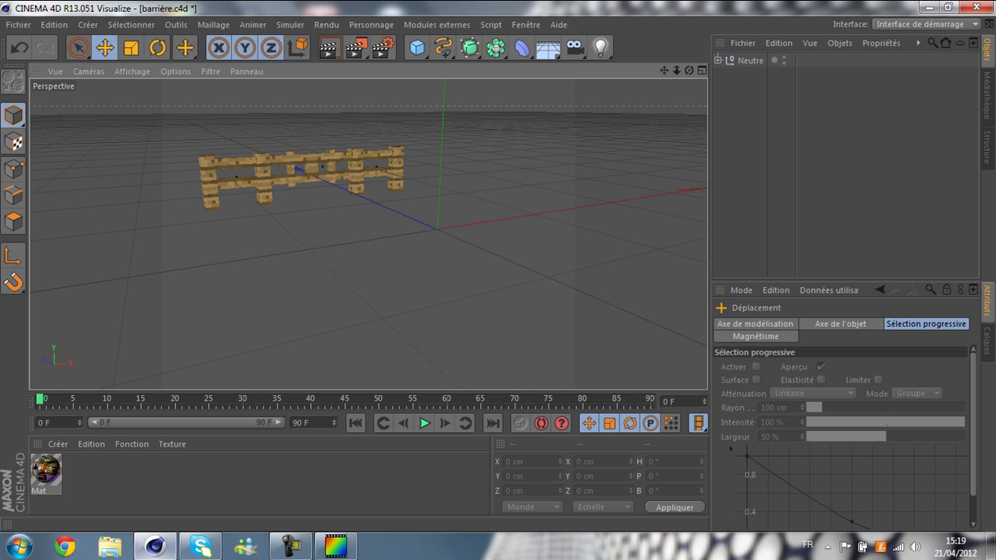
{"action": "left_click", "coordinate": [417, 47]}
{"action": "left_click", "coordinate": [568, 70]}
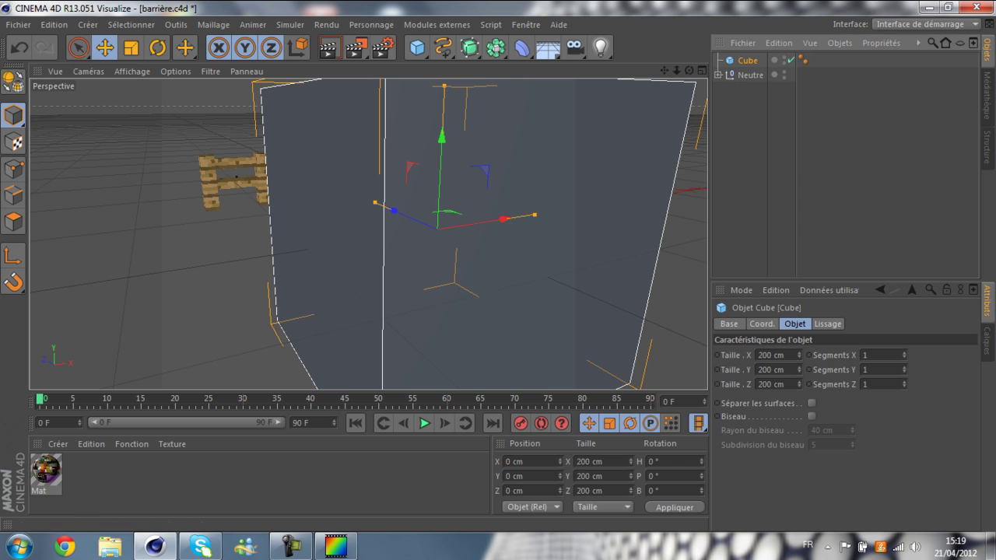
{"action": "double_click", "coordinate": [582, 462]}
{"action": "type", "text": "16"}
{"action": "key", "text": "Return"}
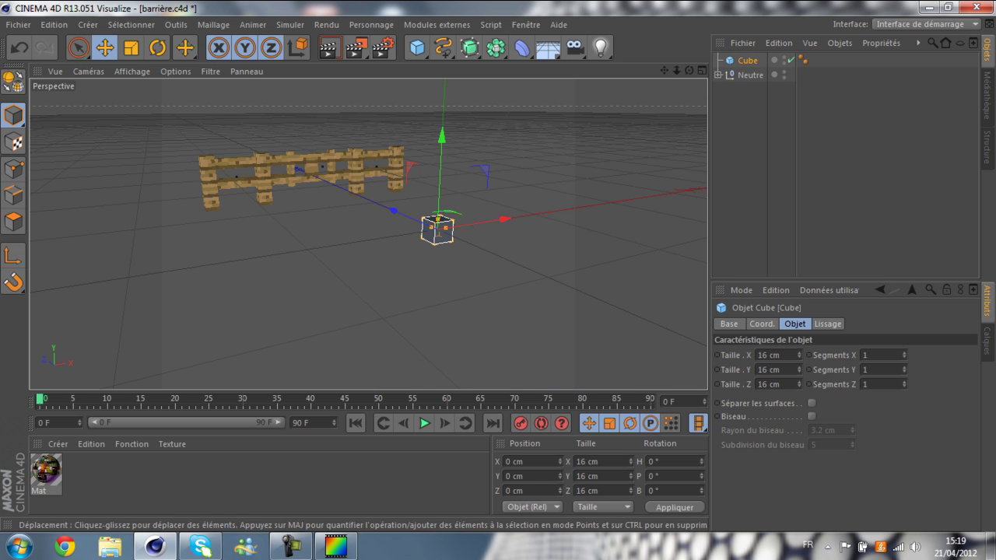
Check the fence reference in PhotoFiltre, then set the cube's X and Z sizes to 4 cm in CINEMA 4D.
{"action": "left_click", "coordinate": [336, 547]}
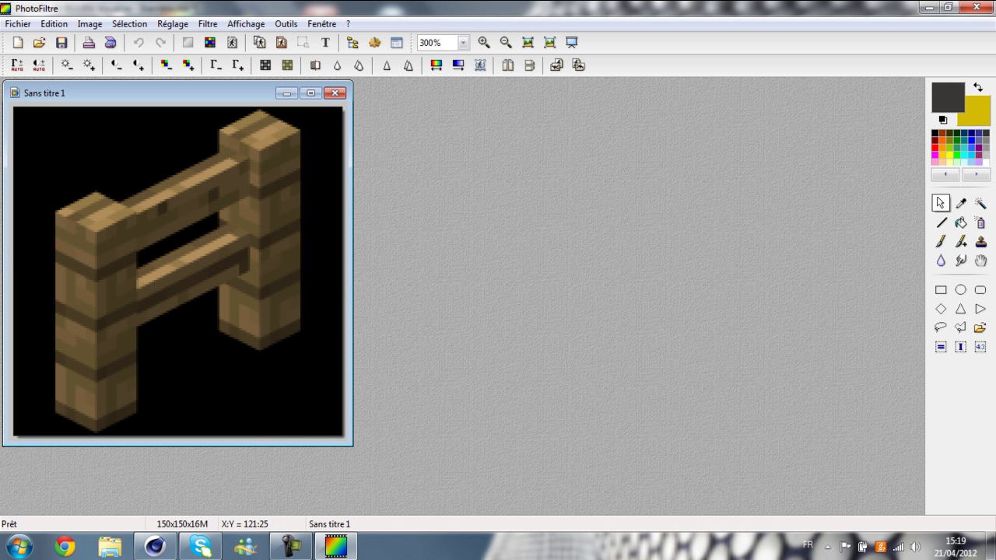
{"action": "left_click", "coordinate": [155, 547]}
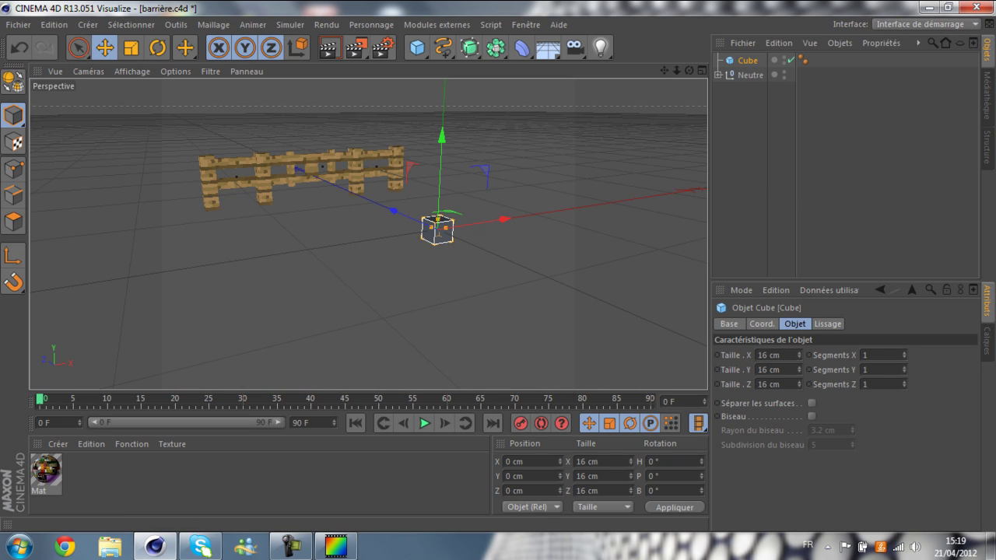
{"action": "left_click_drag", "start_coordinate": [768, 356], "coordinate": [757, 355]}
{"action": "type", "text": "4"}
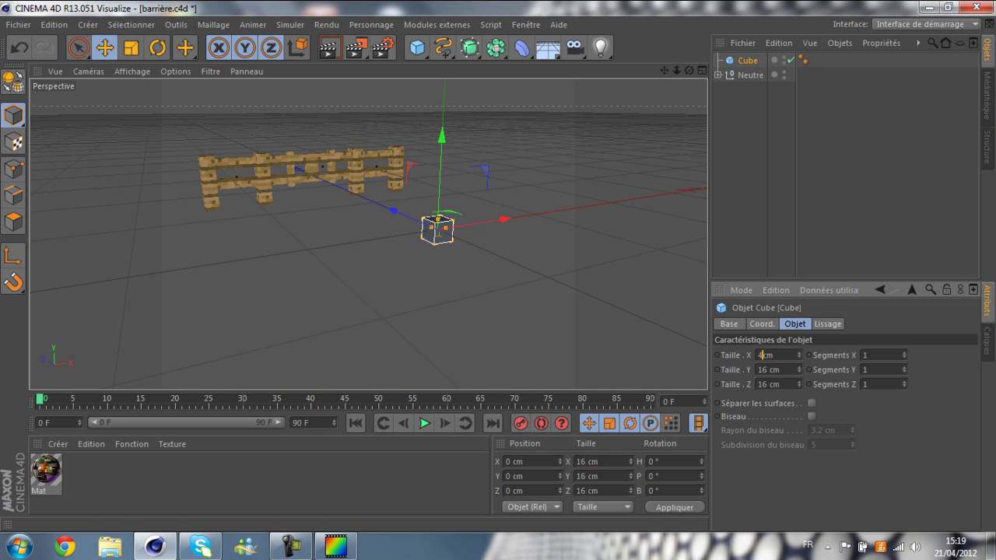
{"action": "double_click", "coordinate": [763, 384]}
{"action": "type", "text": "0"}
{"action": "key", "text": "Return"}
{"action": "scroll", "coordinate": [456, 218], "scroll_direction": "up", "scroll_amount": 5}
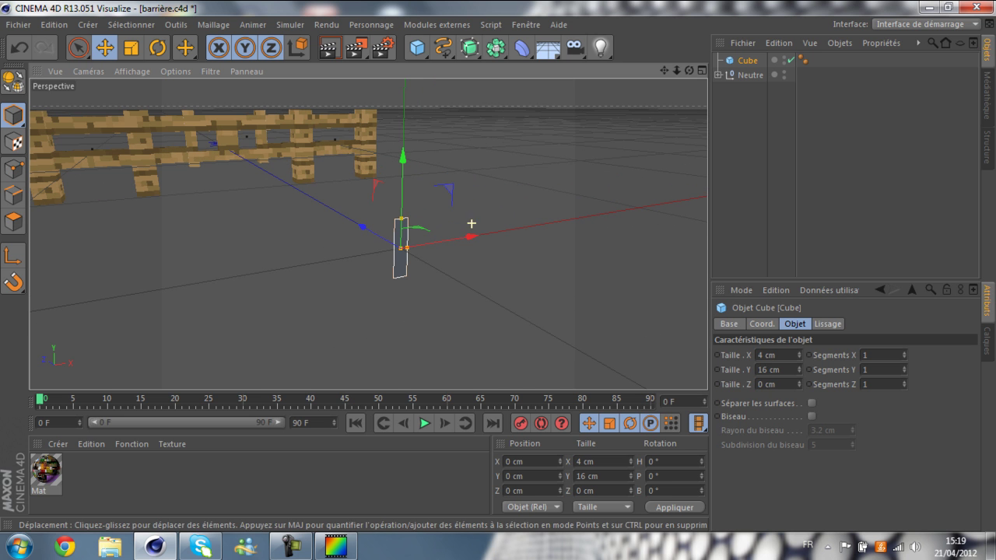
{"action": "double_click", "coordinate": [762, 384]}
{"action": "type", "text": "4"}
{"action": "key", "text": "Return"}
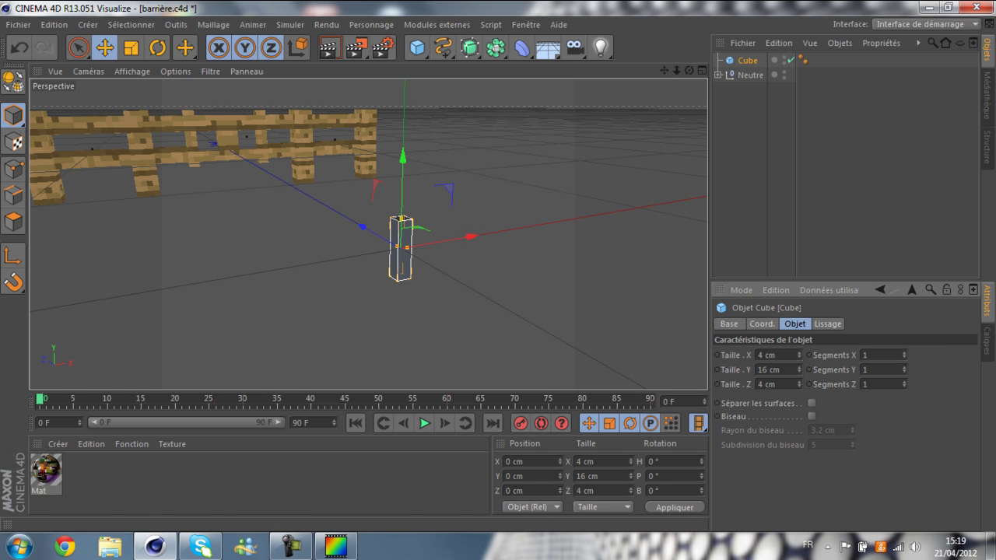
Enlarge the post cube proportionally to 16 × 64 × 16 cm.
{"action": "double_click", "coordinate": [579, 490]}
{"action": "type", "text": "16"}
{"action": "key", "text": "Return"}
{"action": "scroll", "coordinate": [522, 167], "scroll_direction": "down", "scroll_amount": 4}
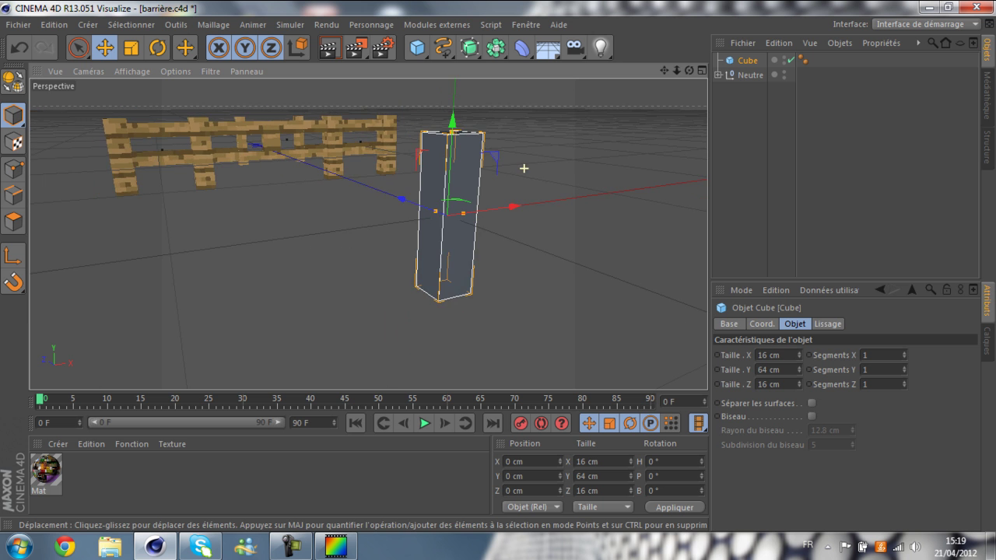
{"action": "left_click_drag", "start_coordinate": [663, 71], "coordinate": [583, 119]}
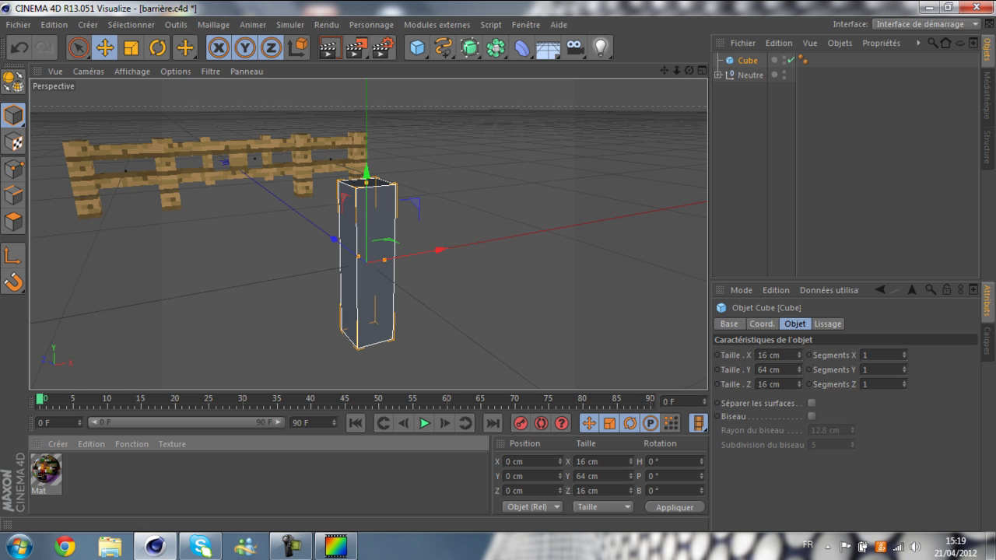
Check the colour texture of the Mat material and apply the material to the post cube.
{"action": "double_click", "coordinate": [46, 470]}
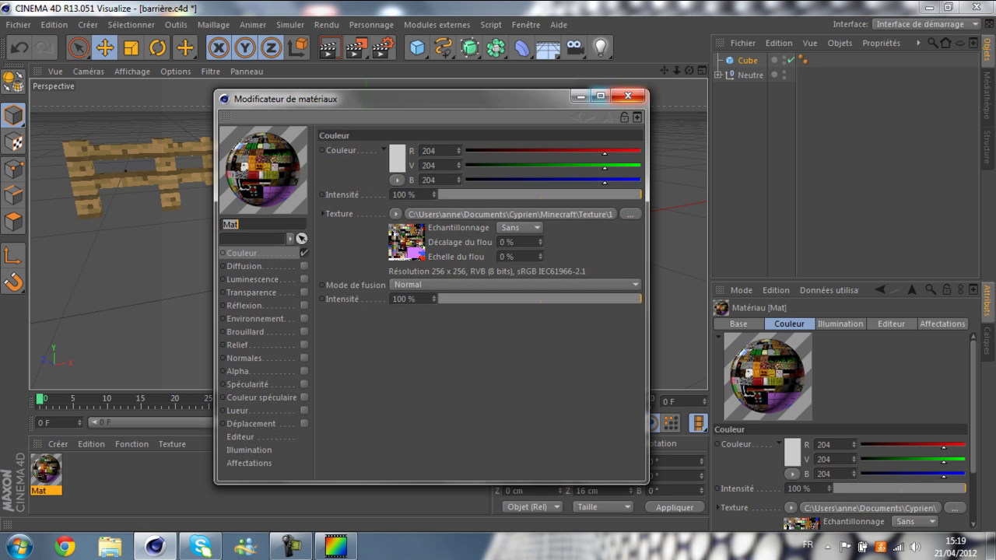
{"action": "left_click", "coordinate": [640, 98]}
{"action": "left_click_drag", "start_coordinate": [46, 470], "coordinate": [371, 260]}
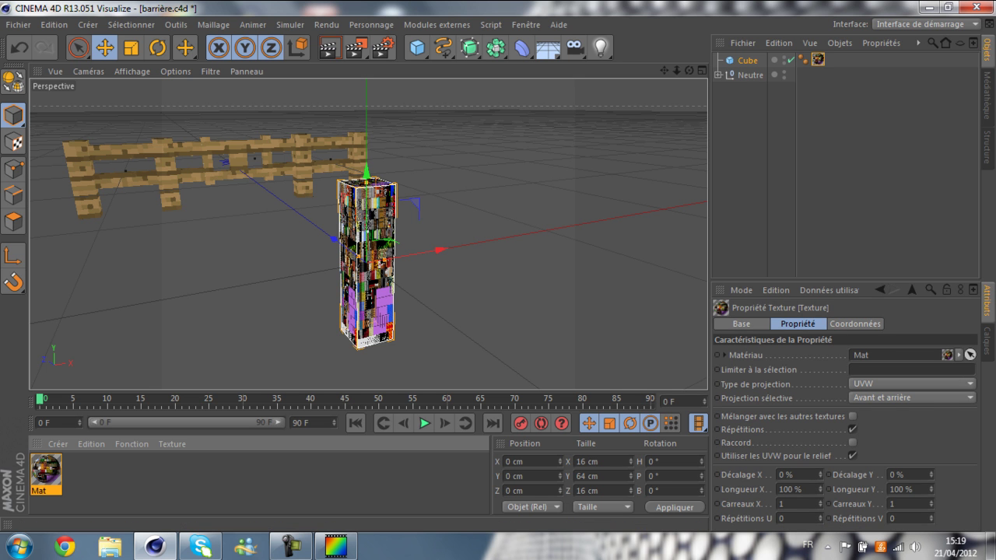
Set the post texture's X and Y lengths to 1600 %.
{"action": "left_click", "coordinate": [782, 489]}
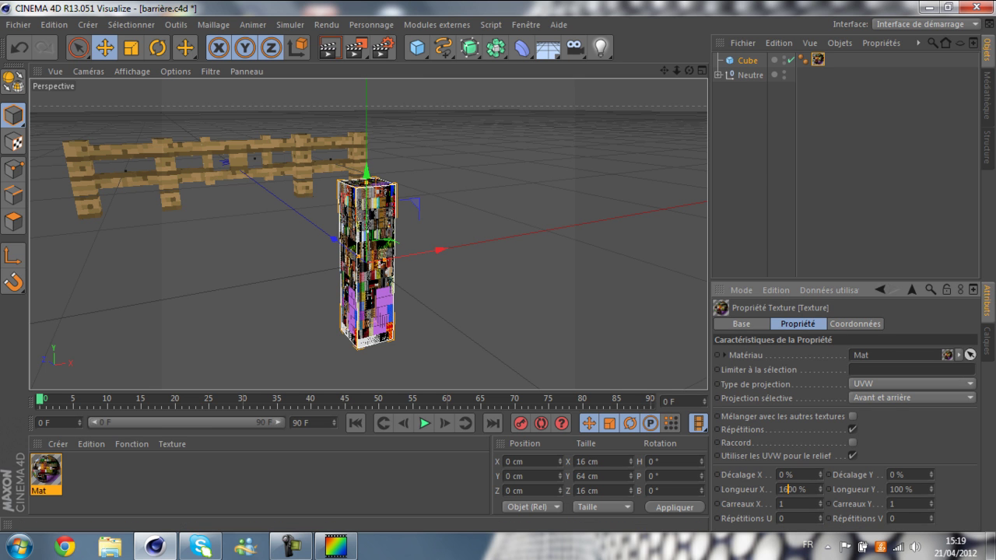
{"action": "left_click", "coordinate": [893, 489]}
{"action": "type", "text": "6"}
{"action": "key", "text": "Return"}
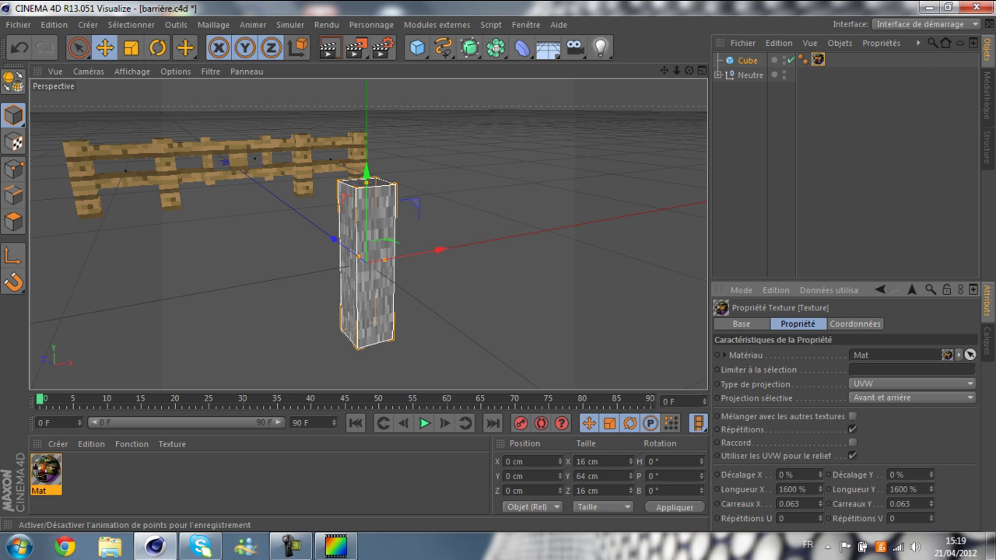
{"action": "scroll", "coordinate": [439, 200], "scroll_direction": "up", "scroll_amount": 4}
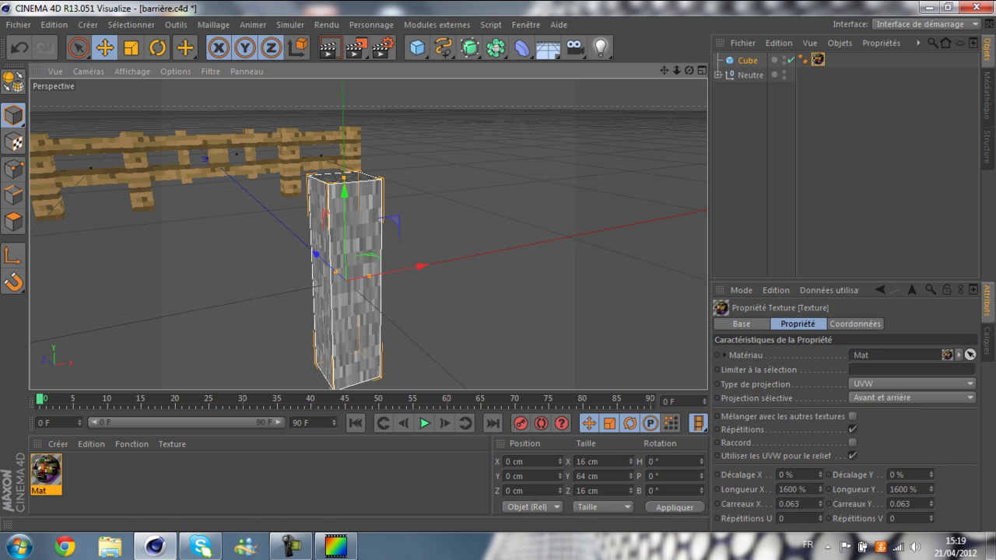
Set the post texture's X length to 6400 % and its X offset to -1600 %.
{"action": "left_click", "coordinate": [784, 490]}
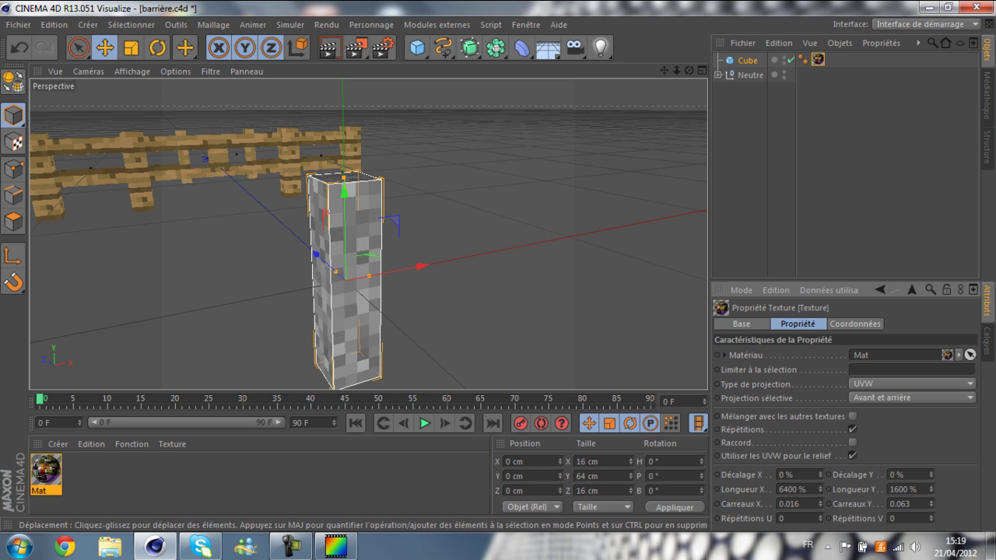
{"action": "left_click_drag", "start_coordinate": [369, 233], "coordinate": [389, 253], "text": "alt"}
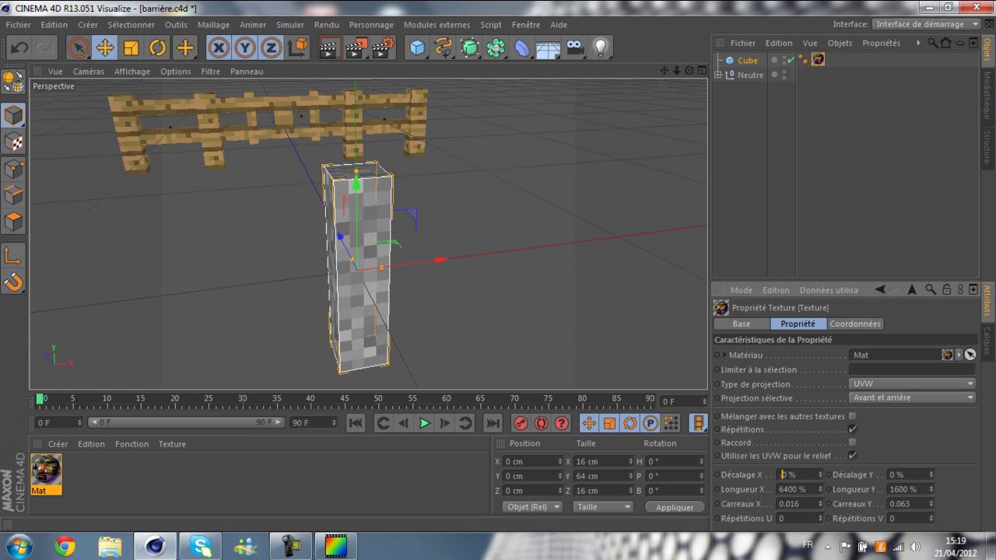
{"action": "key", "text": "Return"}
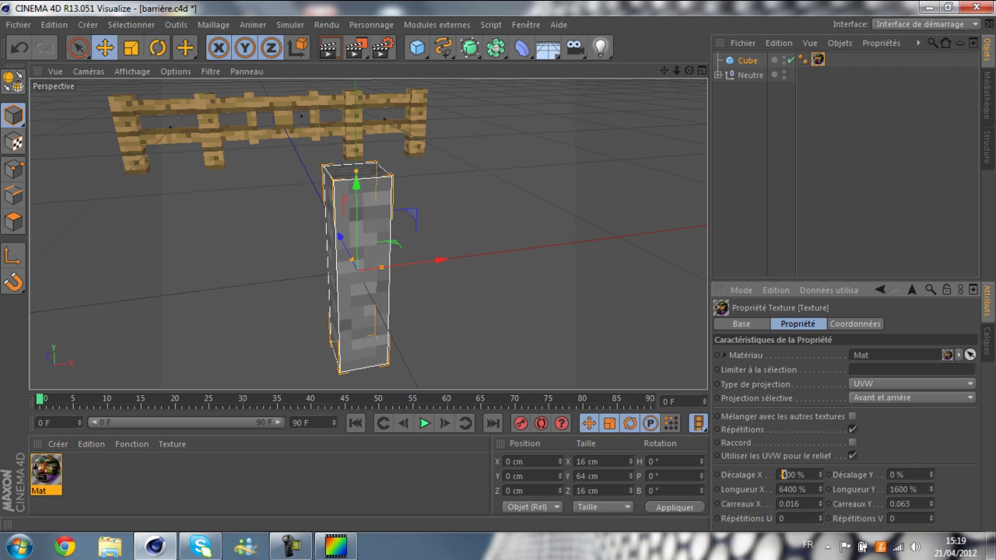
{"action": "type", "text": "6"}
{"action": "key", "text": "Return"}
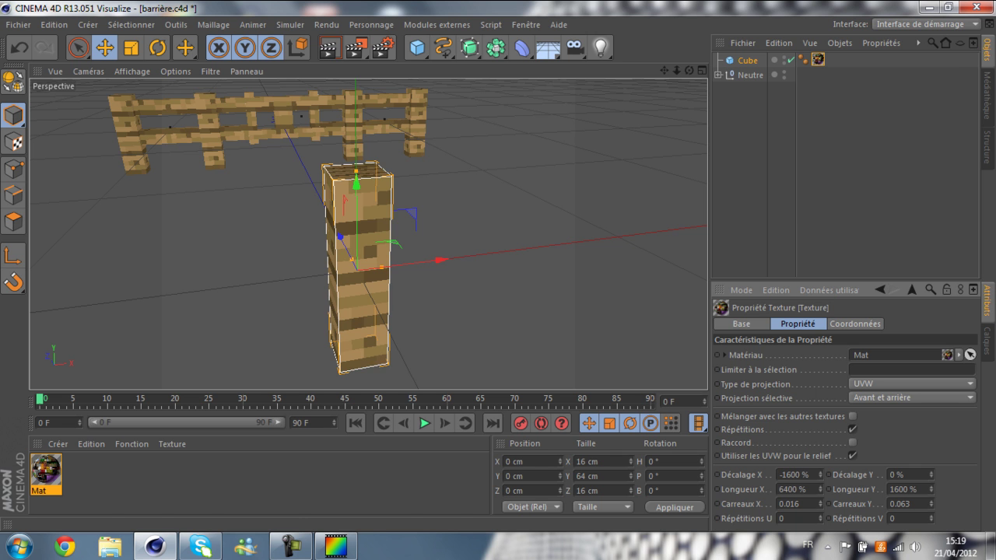
Render the perspective view to examine the wood texture on the post.
{"action": "left_click", "coordinate": [498, 202]}
{"action": "left_click", "coordinate": [330, 48]}
{"action": "left_click", "coordinate": [330, 48]}
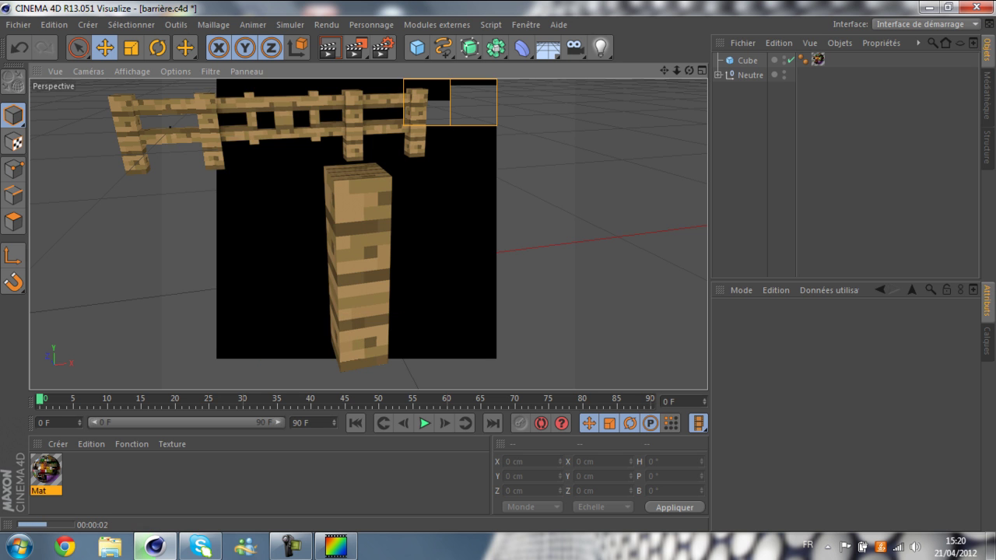
{"action": "left_click_drag", "start_coordinate": [690, 70], "coordinate": [725, 75]}
Convert the post cube to an editable polygon object and switch to polygon mode.
{"action": "left_click", "coordinate": [748, 60]}
{"action": "left_click_drag", "start_coordinate": [664, 71], "coordinate": [701, 119]}
{"action": "key", "text": "c"}
{"action": "left_click", "coordinate": [13, 222]}
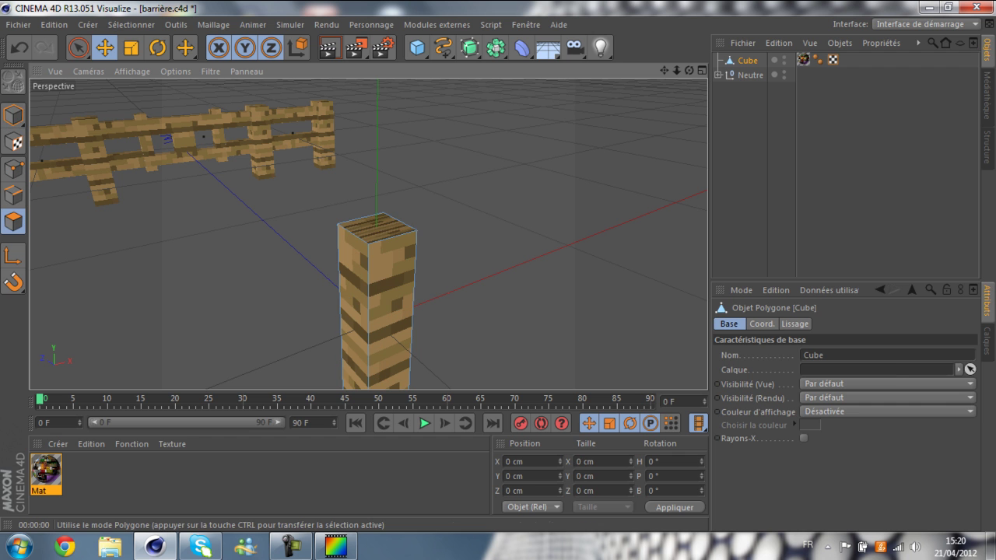
Select the top and bottom faces of the post.
{"action": "left_click", "coordinate": [78, 48]}
{"action": "left_click", "coordinate": [377, 227]}
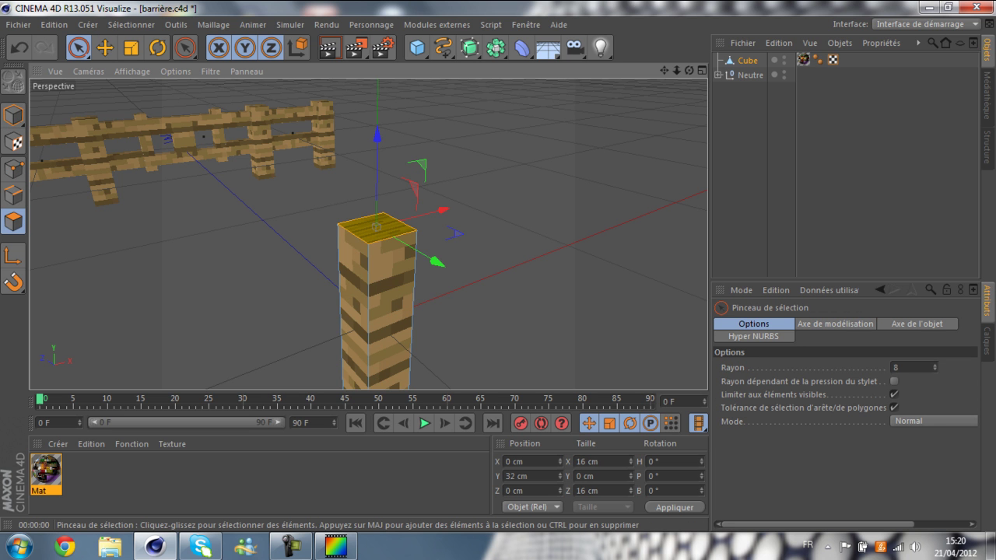
{"action": "left_click_drag", "start_coordinate": [690, 71], "coordinate": [687, 27]}
{"action": "scroll", "coordinate": [369, 234], "scroll_direction": "down", "scroll_amount": 4}
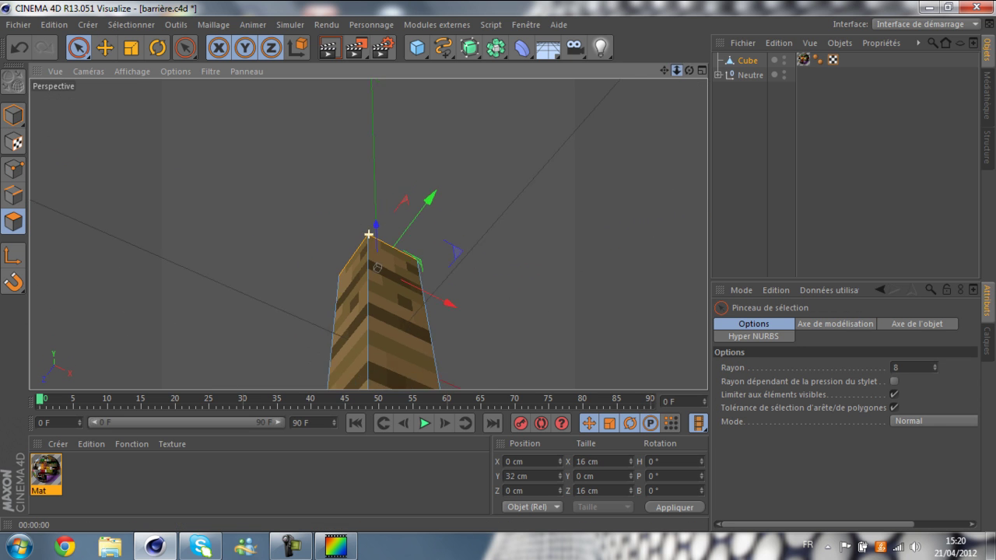
{"action": "left_click_drag", "start_coordinate": [374, 254], "coordinate": [363, 198], "text": "alt"}
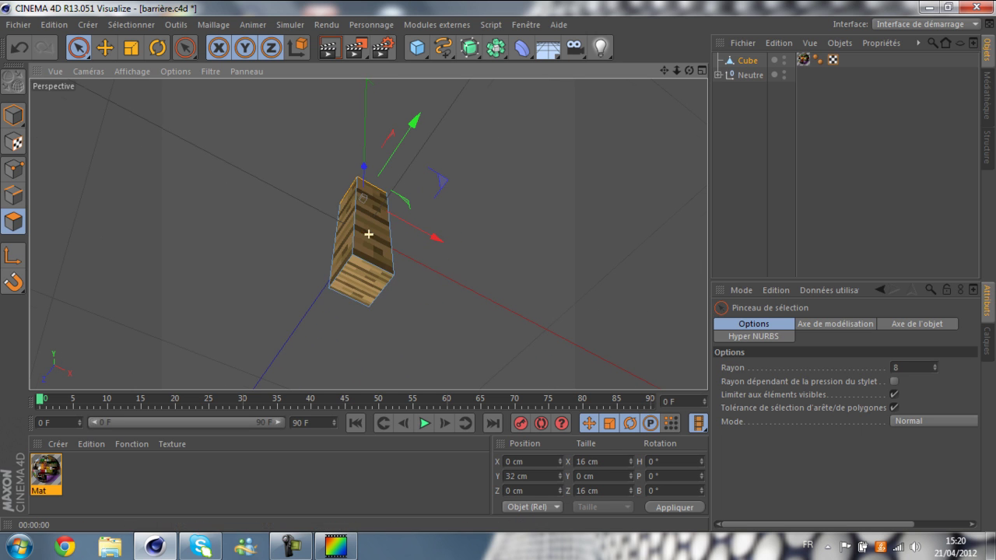
{"action": "left_click", "coordinate": [363, 264]}
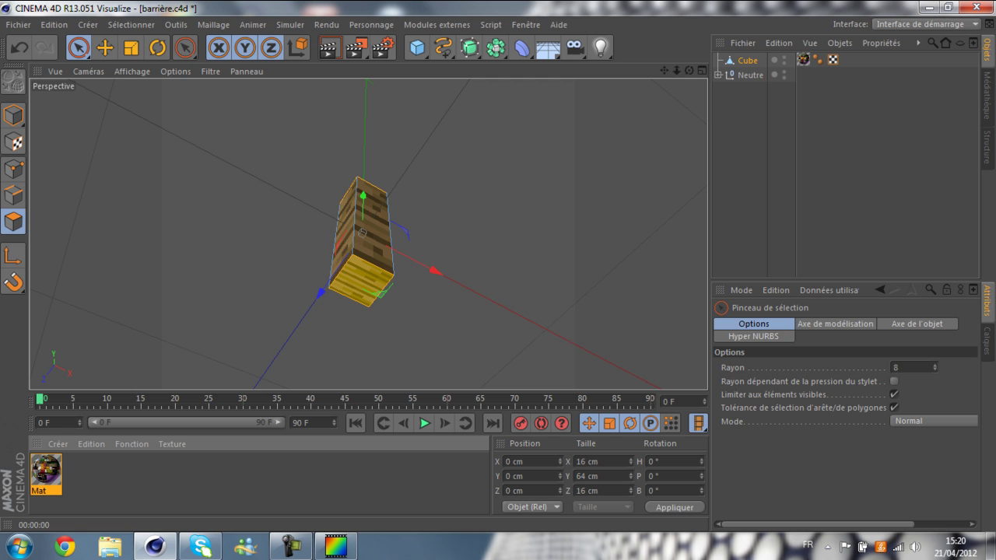
Apply the Mat material to the selected end faces and set its X and Y lengths to 1600 %.
{"action": "left_click_drag", "start_coordinate": [46, 470], "coordinate": [362, 281]}
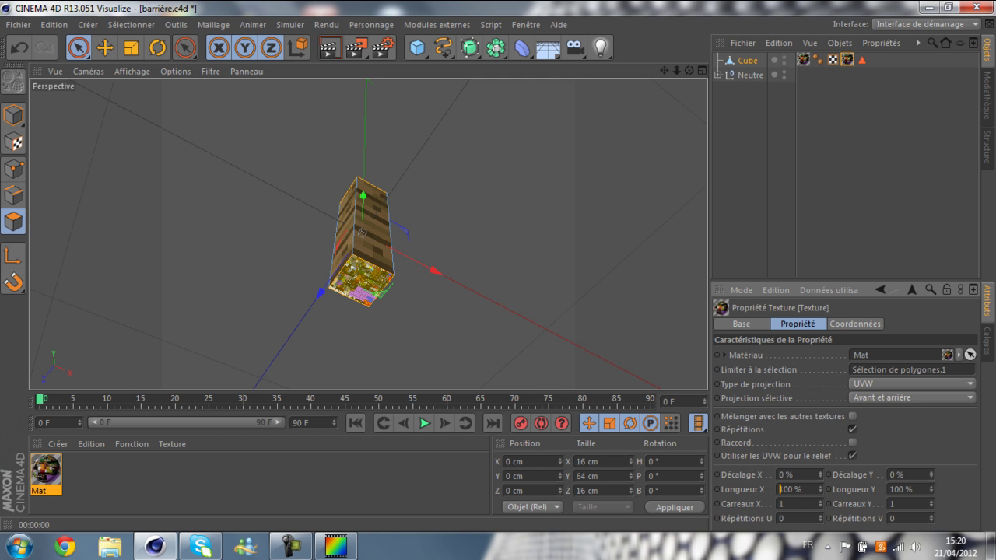
{"action": "key", "text": "Return"}
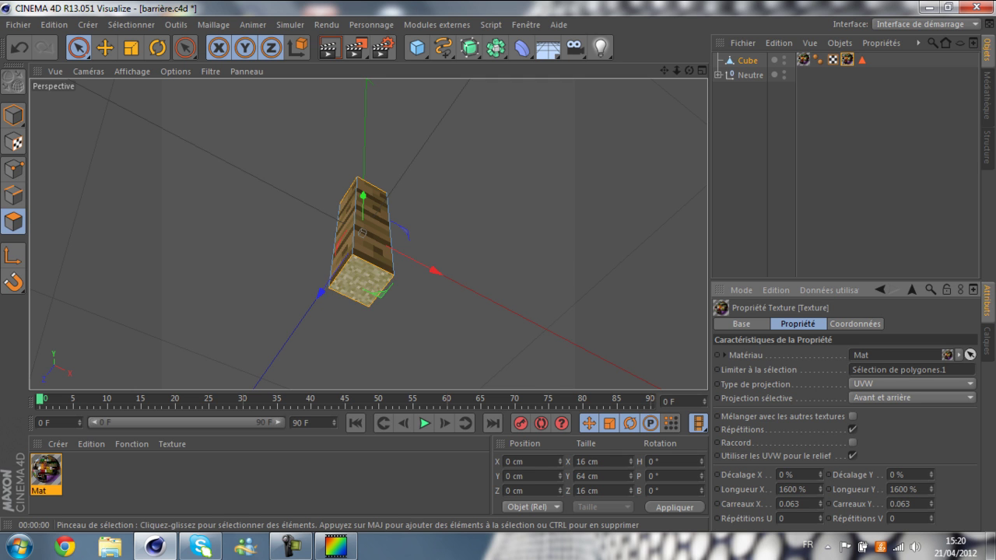
{"action": "scroll", "coordinate": [322, 309], "scroll_direction": "up", "scroll_amount": 3}
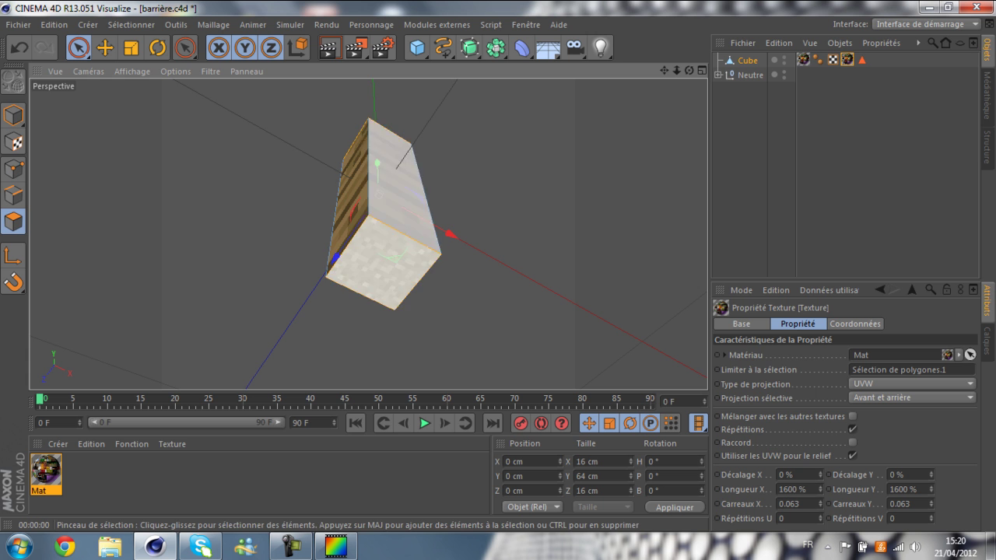
Check the fence reference in PhotoFiltre, then set the end-face texture's X and Y lengths to 6400 % in CINEMA 4D.
{"action": "left_click", "coordinate": [336, 546]}
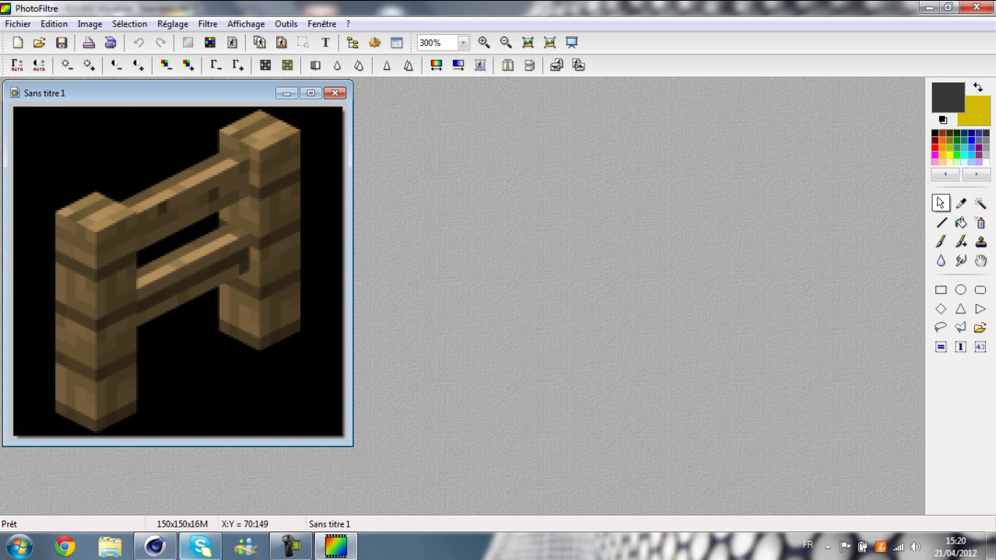
{"action": "left_click", "coordinate": [154, 546]}
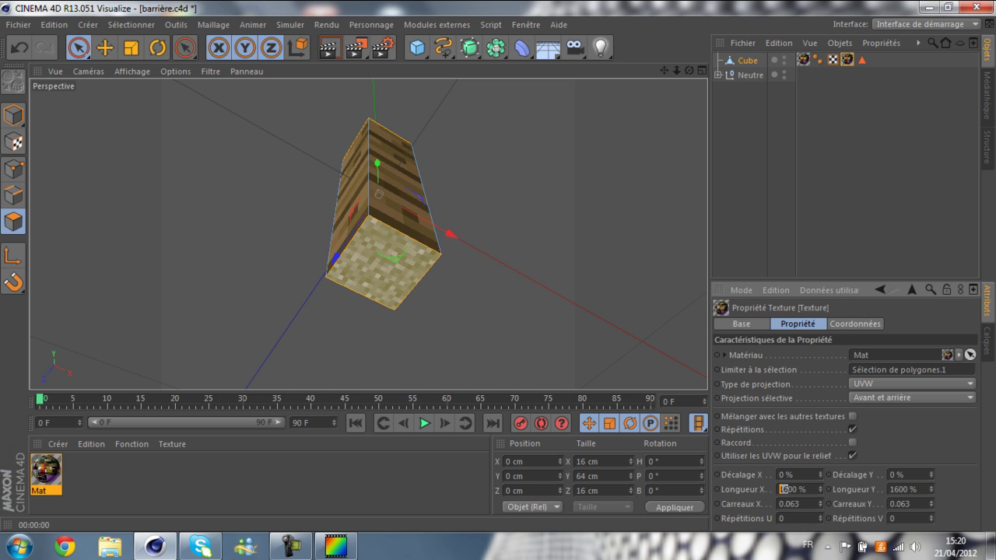
{"action": "key", "text": "Return"}
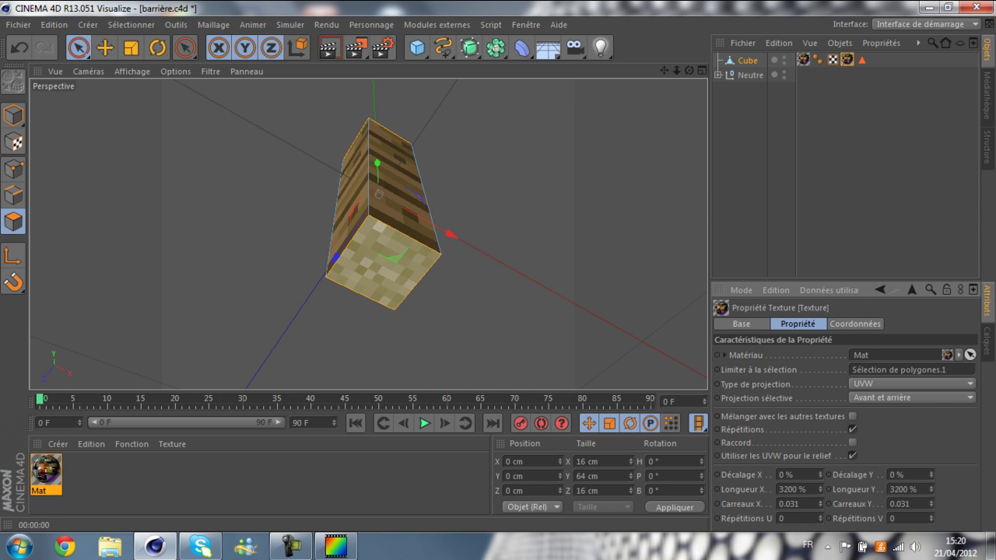
{"action": "left_click_drag", "start_coordinate": [789, 489], "coordinate": [778, 490]}
{"action": "type", "text": "64"}
{"action": "left_click_drag", "start_coordinate": [900, 490], "coordinate": [890, 490]}
{"action": "left_click", "coordinate": [899, 489]}
{"action": "type", "text": "6400"}
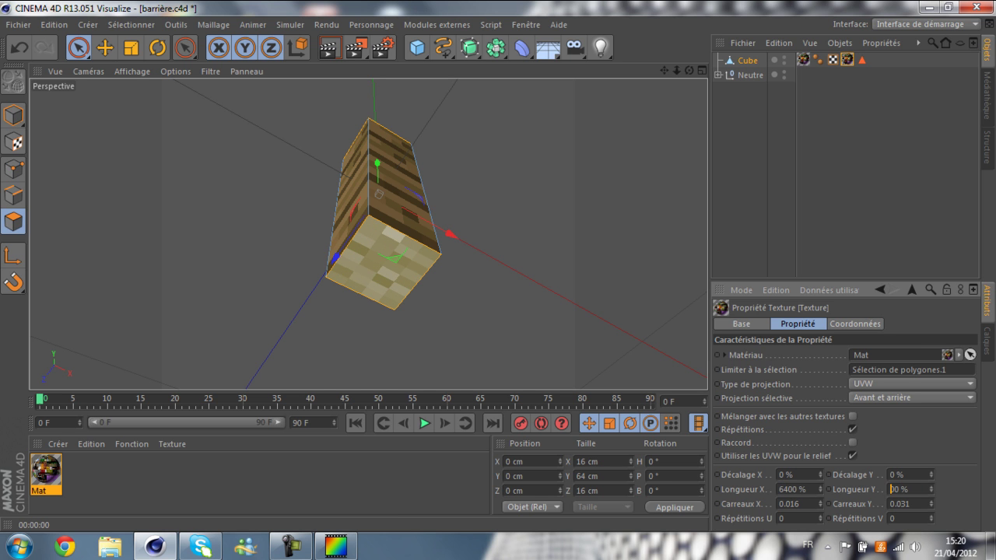
{"action": "key", "text": "Return"}
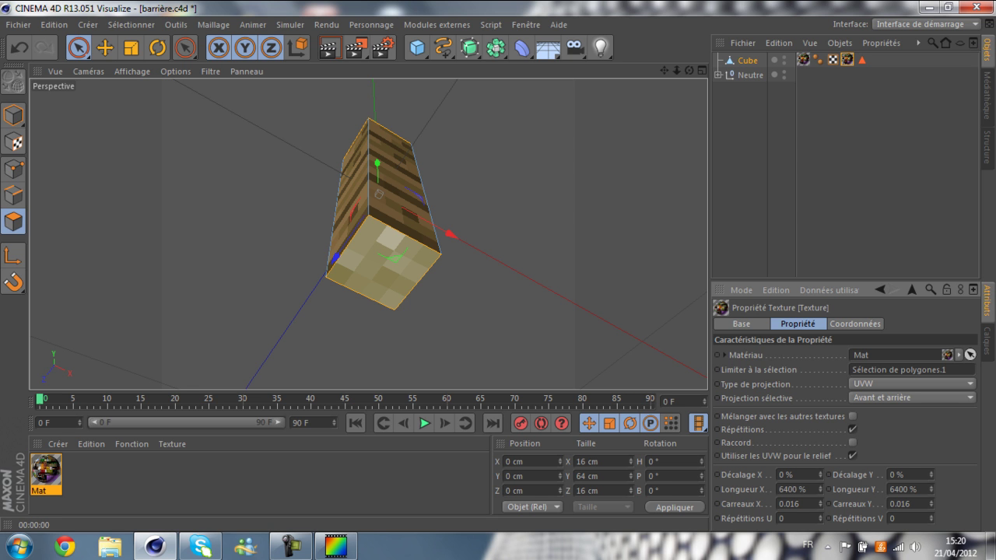
Set the end-face texture's X offset to -1600 % and deselect the faces.
{"action": "type", "text": "-160"}
{"action": "key", "text": "Return"}
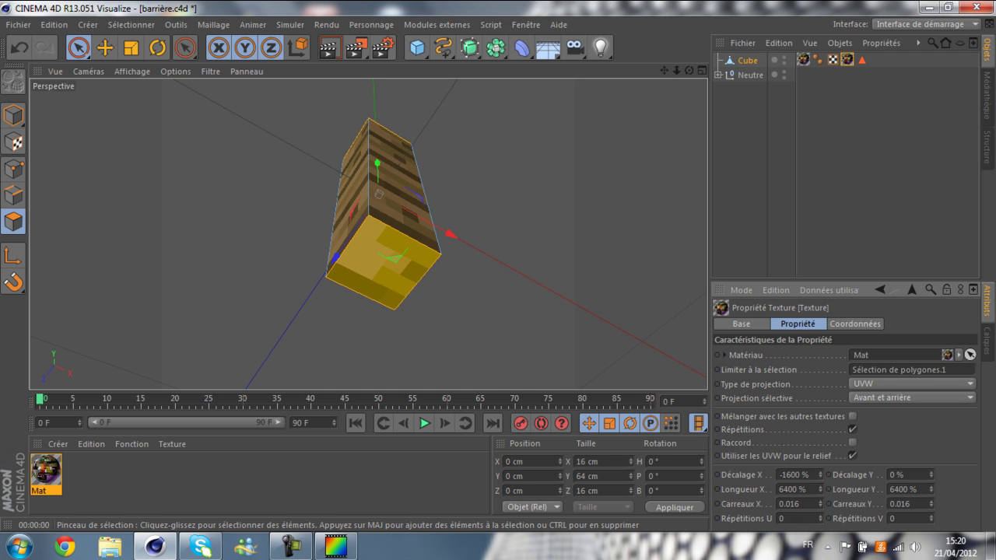
{"action": "left_click", "coordinate": [572, 207]}
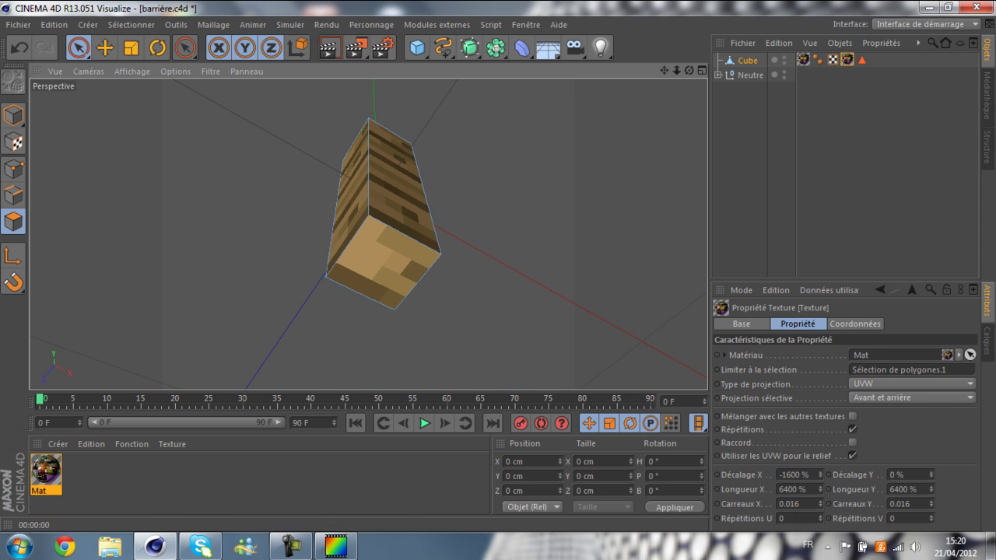
{"action": "left_click_drag", "start_coordinate": [689, 71], "coordinate": [622, 71]}
{"action": "left_click_drag", "start_coordinate": [366, 233], "coordinate": [369, 231], "text": "alt"}
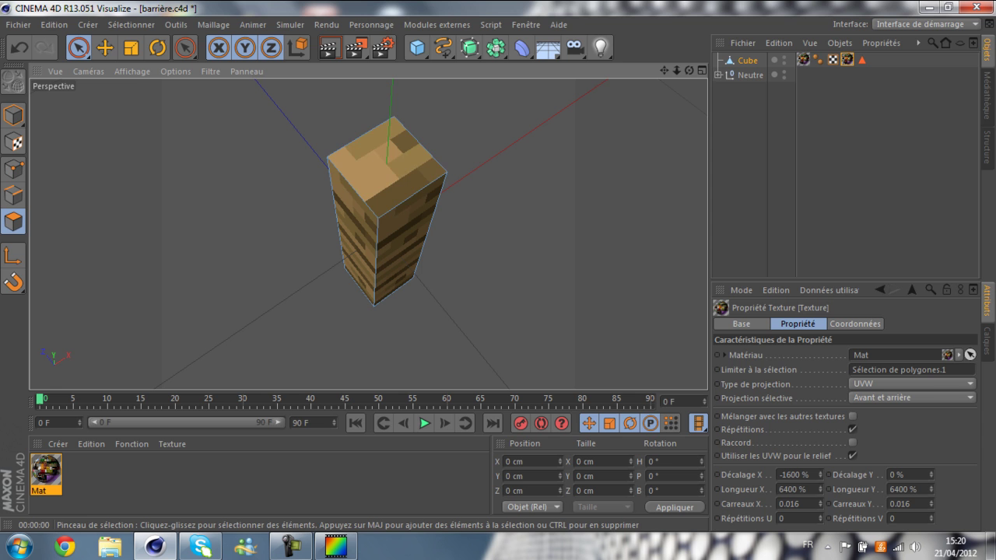
Compare with the fence picture in PhotoFiltre, then set the end-face texture's Y offset to -50 % in CINEMA 4D.
{"action": "left_click", "coordinate": [335, 545]}
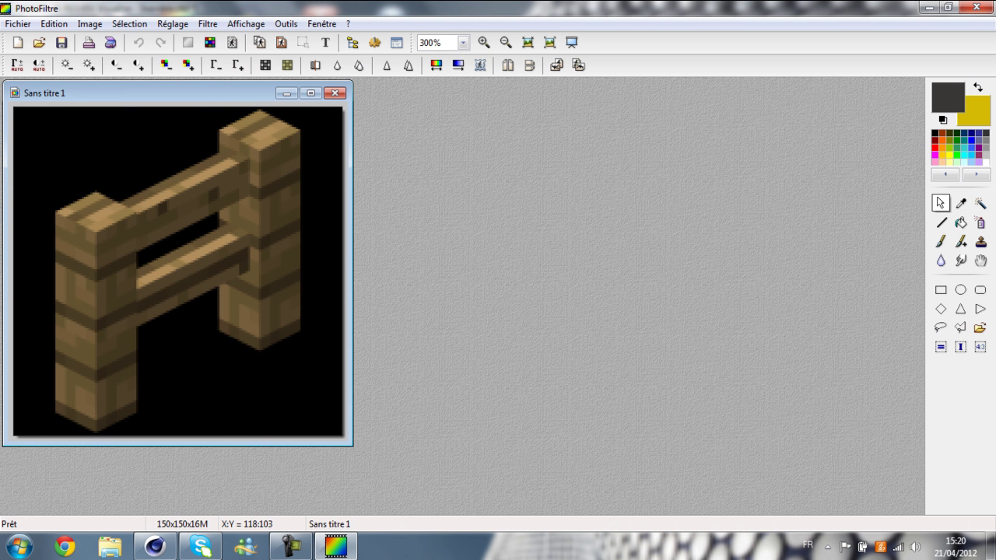
{"action": "left_click", "coordinate": [167, 544]}
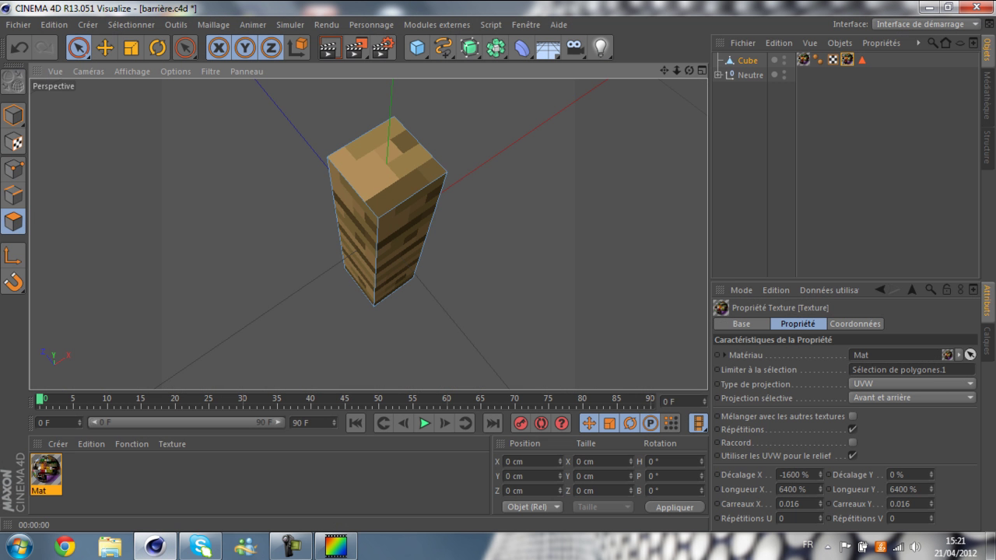
{"action": "left_click", "coordinate": [932, 477]}
{"action": "left_click_drag", "start_coordinate": [930, 495], "coordinate": [931, 508]}
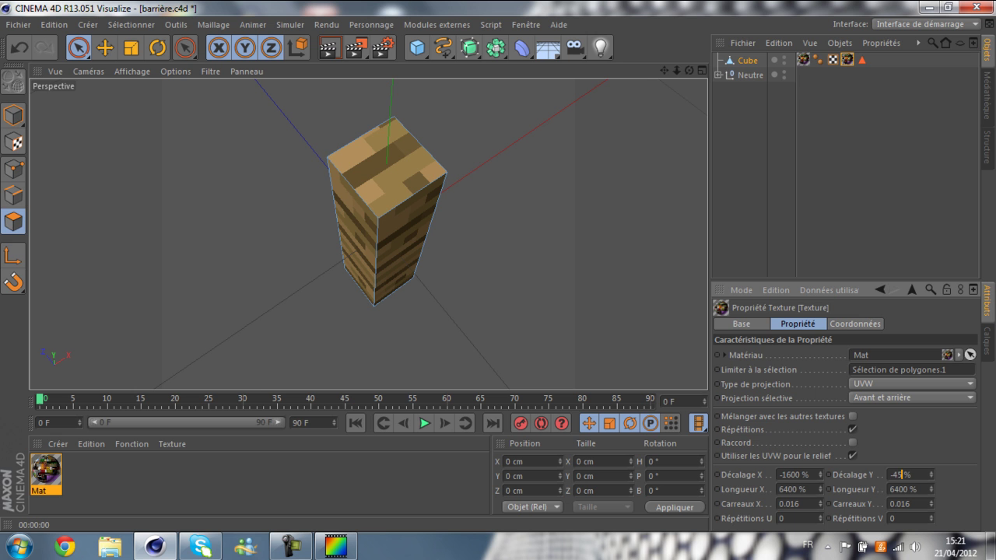
{"action": "key", "text": "BackSpace"}
{"action": "key", "text": "BackSpace"}
{"action": "type", "text": "50"}
{"action": "key", "text": "Return"}
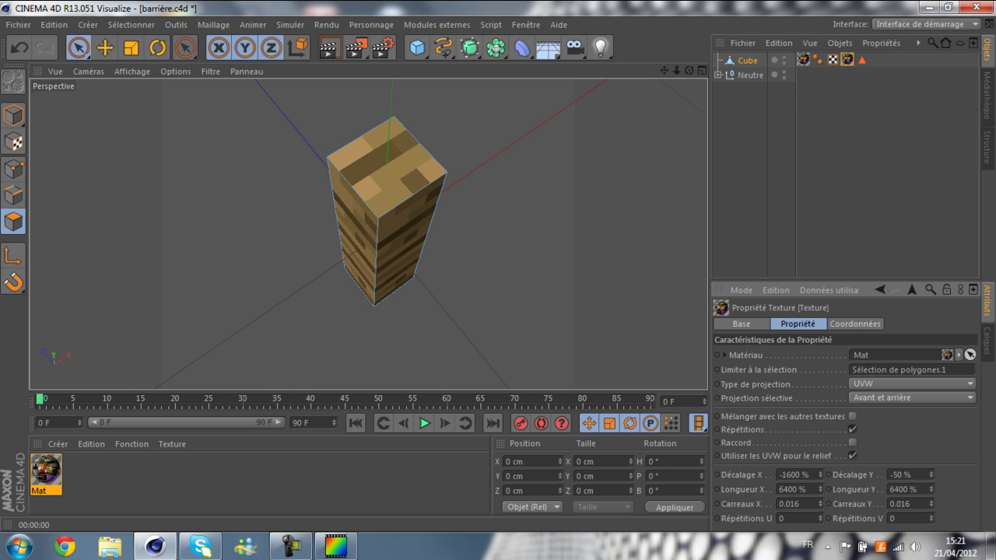
Render the perspective view to check the post with its textured end faces.
{"action": "left_click_drag", "start_coordinate": [688, 70], "coordinate": [682, 32]}
{"action": "left_click_drag", "start_coordinate": [664, 71], "coordinate": [621, 148]}
{"action": "left_click", "coordinate": [331, 48]}
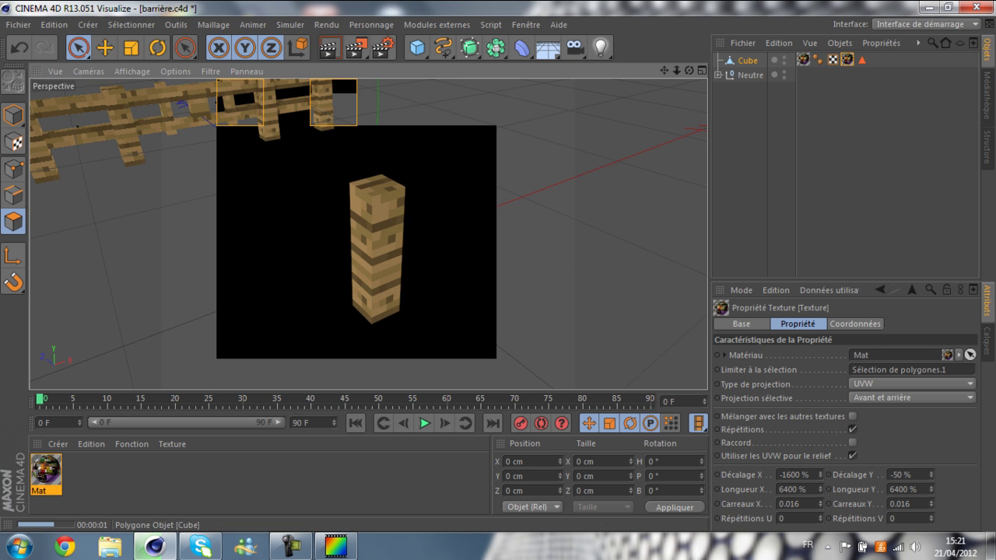
Copy the textured post and paste a duplicate of it.
{"action": "left_click", "coordinate": [747, 60]}
{"action": "left_click_drag", "start_coordinate": [665, 71], "coordinate": [717, 68]}
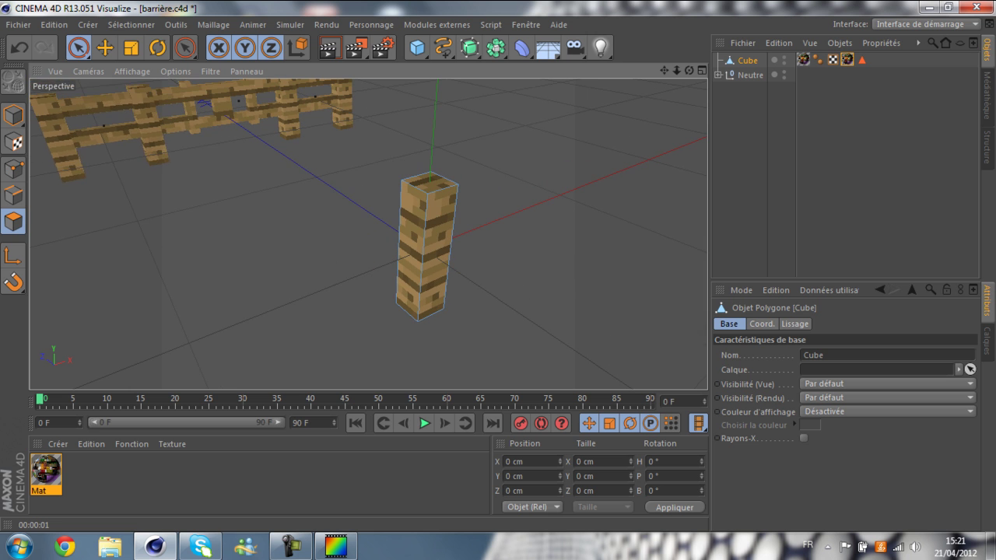
{"action": "left_click", "coordinate": [54, 24]}
{"action": "left_click", "coordinate": [77, 109]}
{"action": "left_click", "coordinate": [55, 24]}
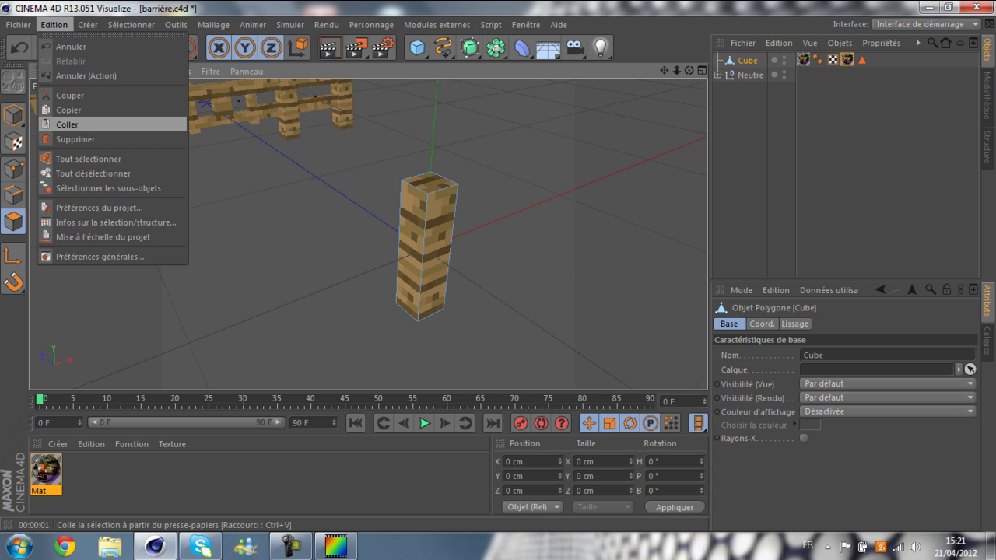
{"action": "left_click", "coordinate": [78, 125]}
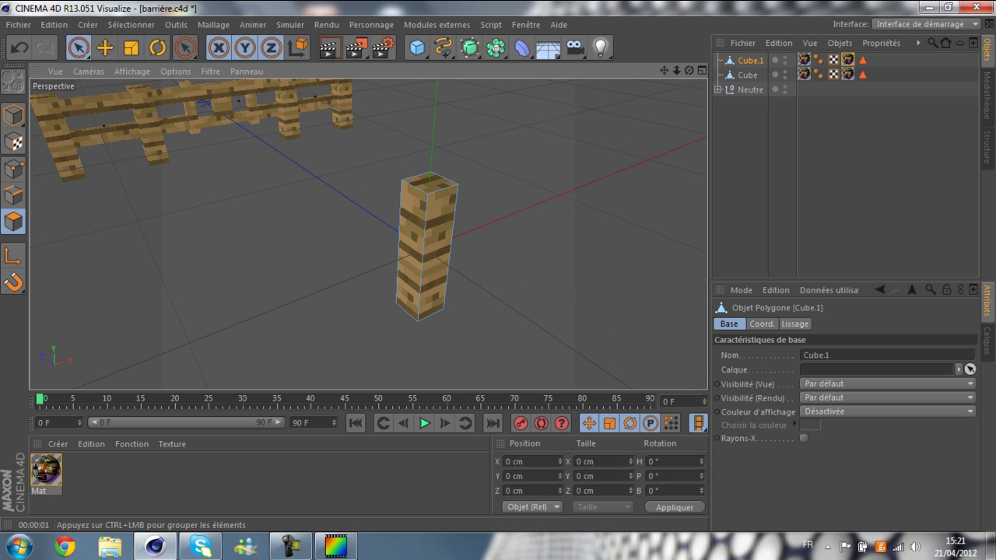
Move the duplicated post to X position -64 cm in model mode.
{"action": "left_click", "coordinate": [13, 115]}
{"action": "left_click", "coordinate": [104, 47]}
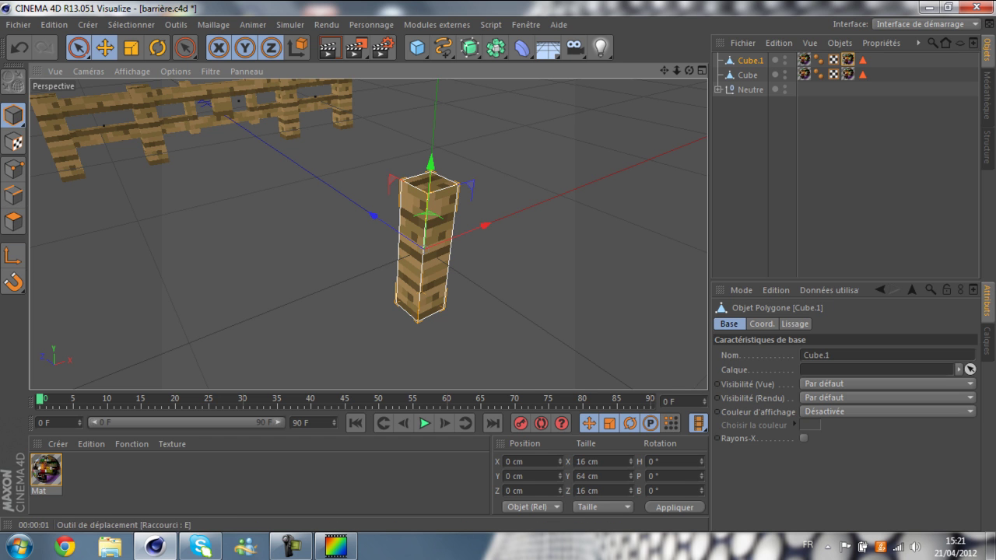
{"action": "left_click", "coordinate": [508, 462]}
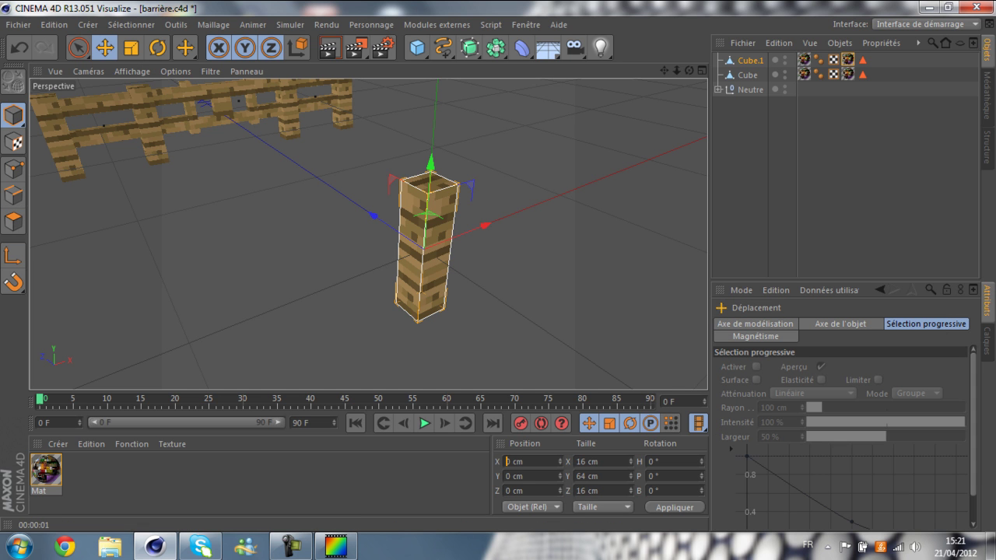
{"action": "type", "text": "-64"}
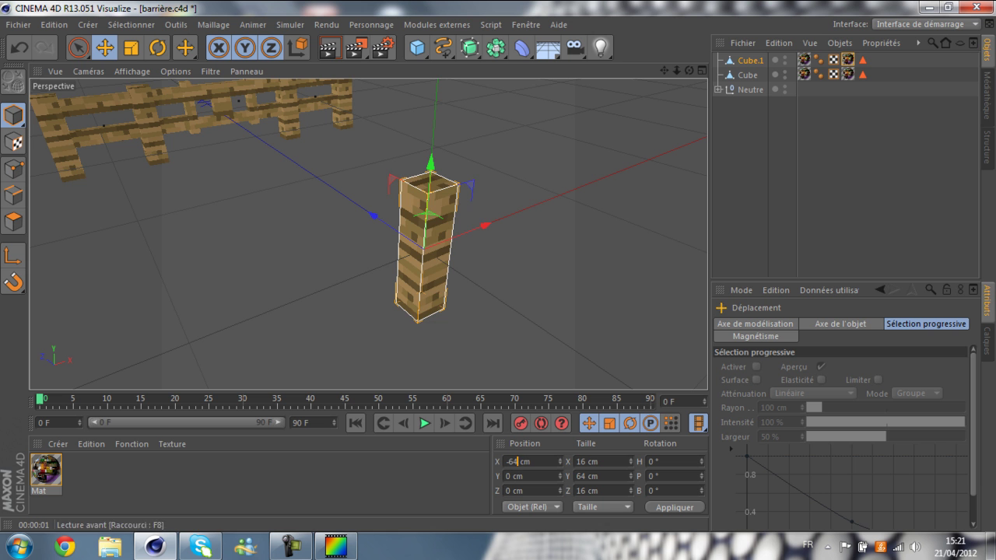
{"action": "key", "text": "Return"}
{"action": "left_click_drag", "start_coordinate": [689, 70], "coordinate": [632, 33]}
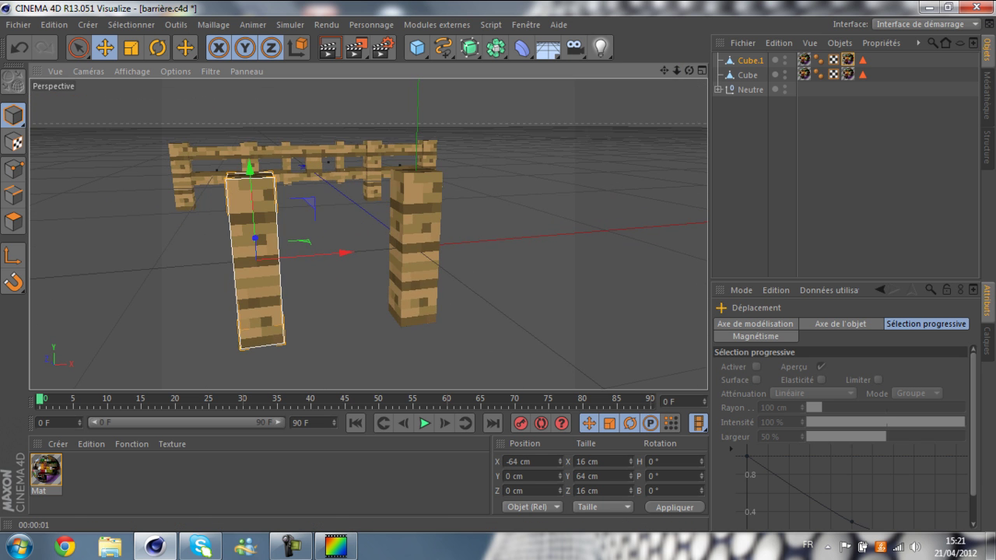
Check the fence picture in PhotoFiltre, then add a cube in CINEMA 4D measuring 16 cm in X, Y and Z.
{"action": "left_click", "coordinate": [335, 546]}
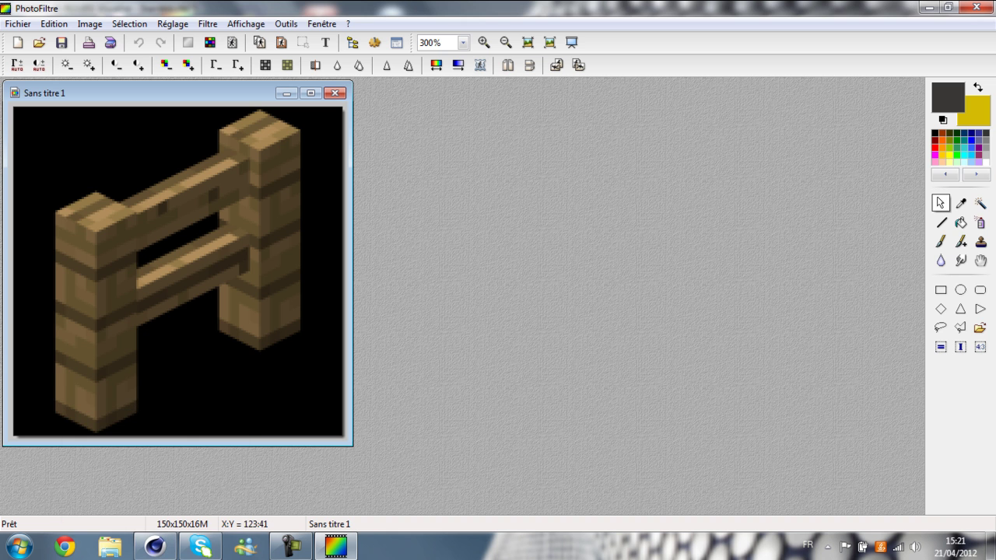
{"action": "left_click", "coordinate": [155, 547]}
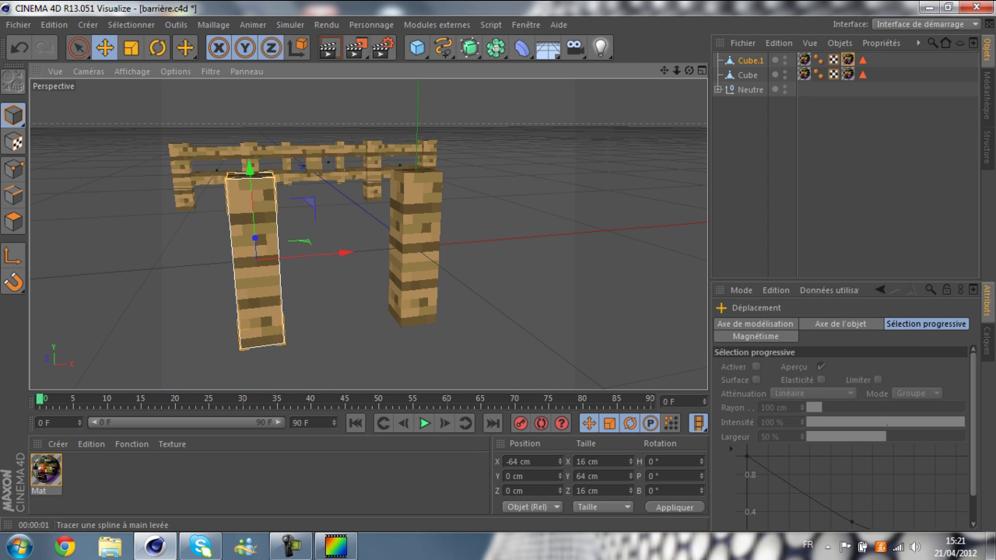
{"action": "left_click", "coordinate": [417, 48]}
{"action": "double_click", "coordinate": [584, 476]}
{"action": "type", "text": "64"}
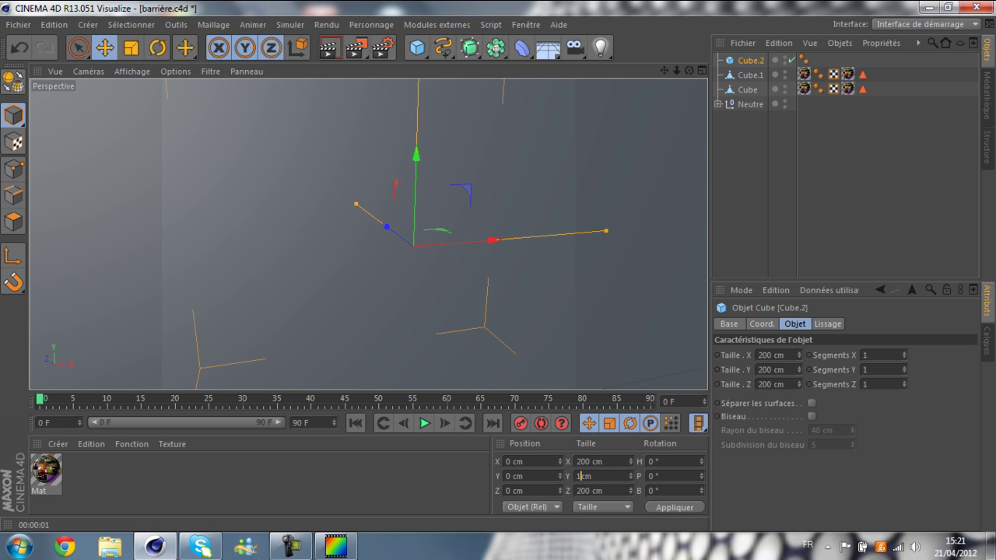
{"action": "key", "text": "Return"}
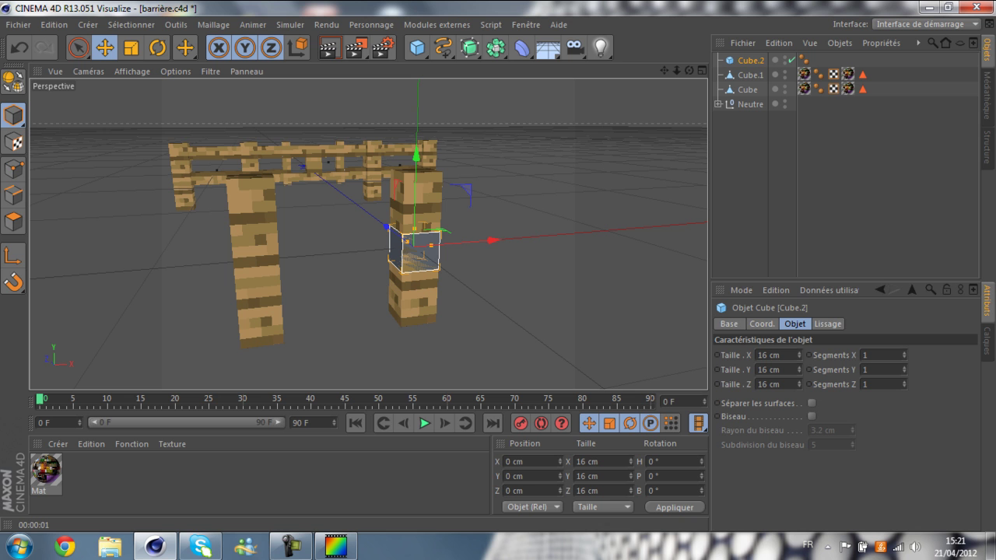
Set the new cube's Y size to 3 cm and Z size to 2 cm, then enlarge it fourfold to 64 × 12 × 8 cm.
{"action": "double_click", "coordinate": [762, 369]}
{"action": "type", "text": "3"}
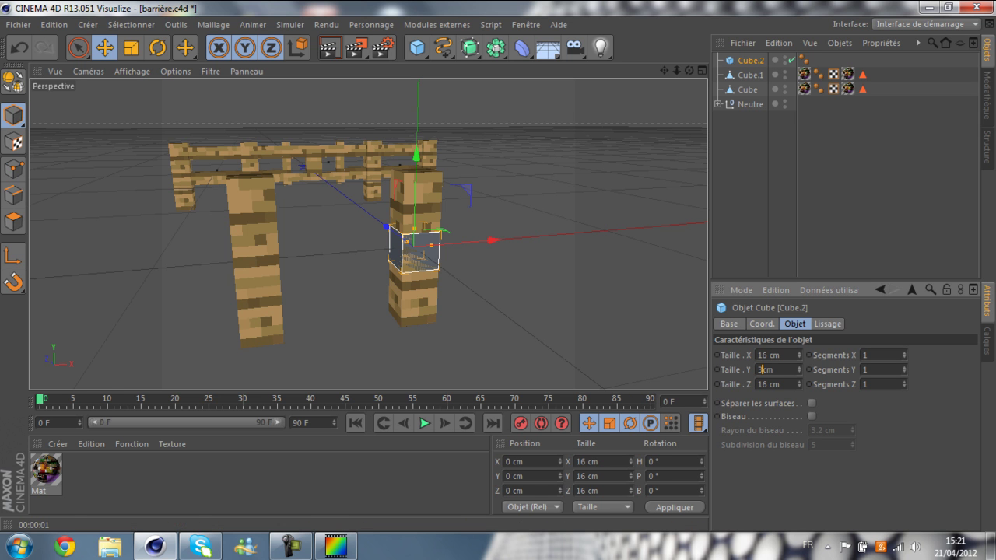
{"action": "key", "text": "Tab"}
{"action": "type", "text": "2"}
{"action": "key", "text": "Return"}
{"action": "double_click", "coordinate": [579, 491]}
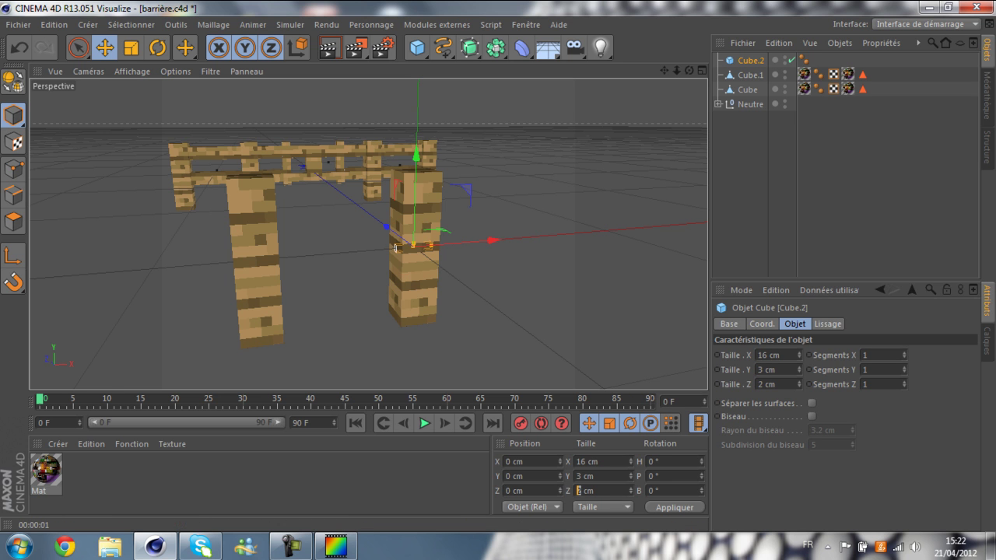
{"action": "key", "text": "Return"}
Move the rail cube between the two posts, group it with them, and set its X position to 0 cm.
{"action": "left_click_drag", "start_coordinate": [493, 241], "coordinate": [423, 246]}
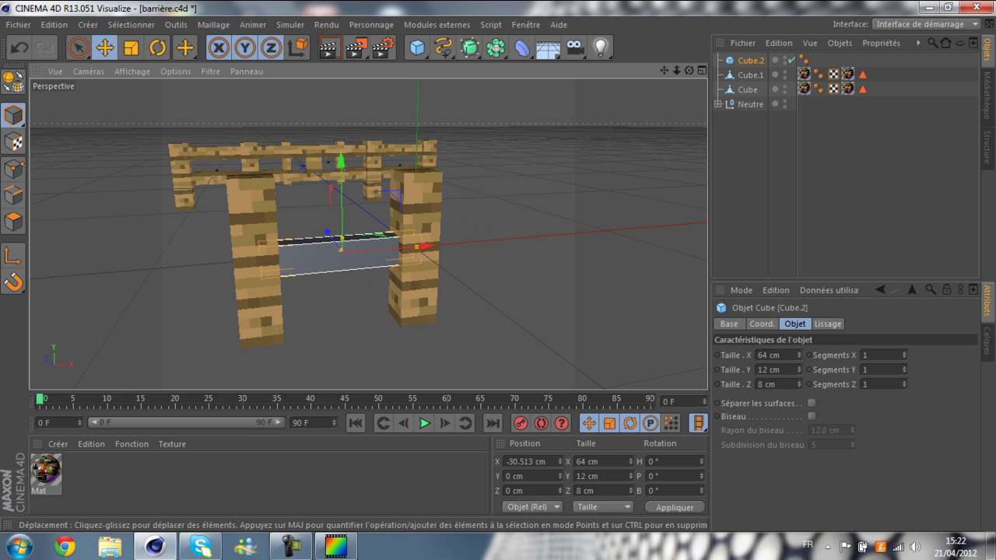
{"action": "left_click_drag", "start_coordinate": [537, 461], "coordinate": [525, 461]}
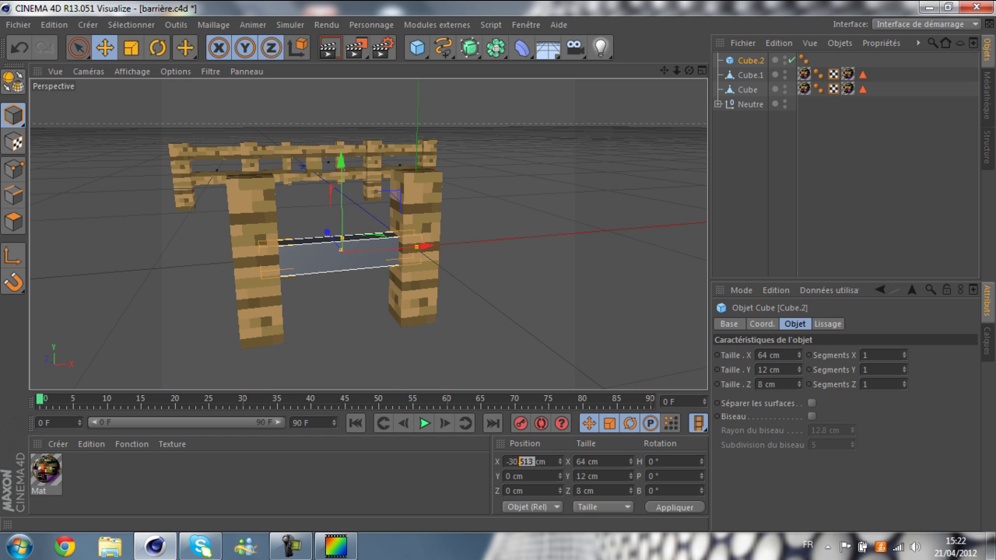
{"action": "mouse_move", "coordinate": [764, 89]}
{"action": "left_mouse_down"}
{"action": "mouse_move", "coordinate": [743, 77]}
{"action": "mouse_move", "coordinate": [752, 76]}
{"action": "left_mouse_up"}
{"action": "right_click", "coordinate": [743, 76]}
{"action": "left_click", "coordinate": [802, 375]}
{"action": "double_click", "coordinate": [515, 461]}
{"action": "type", "text": "0"}
{"action": "key", "text": "Return"}
Examine the upper rail in the fence picture in PhotoFiltre, then raise the rail cube to Y position 22 cm in CINEMA 4D.
{"action": "mouse_move", "coordinate": [688, 70]}
{"action": "left_mouse_down"}
{"action": "mouse_move", "coordinate": [660, 38]}
{"action": "mouse_move", "coordinate": [681, 88]}
{"action": "mouse_move", "coordinate": [676, 76]}
{"action": "left_mouse_up"}
{"action": "left_click", "coordinate": [339, 547]}
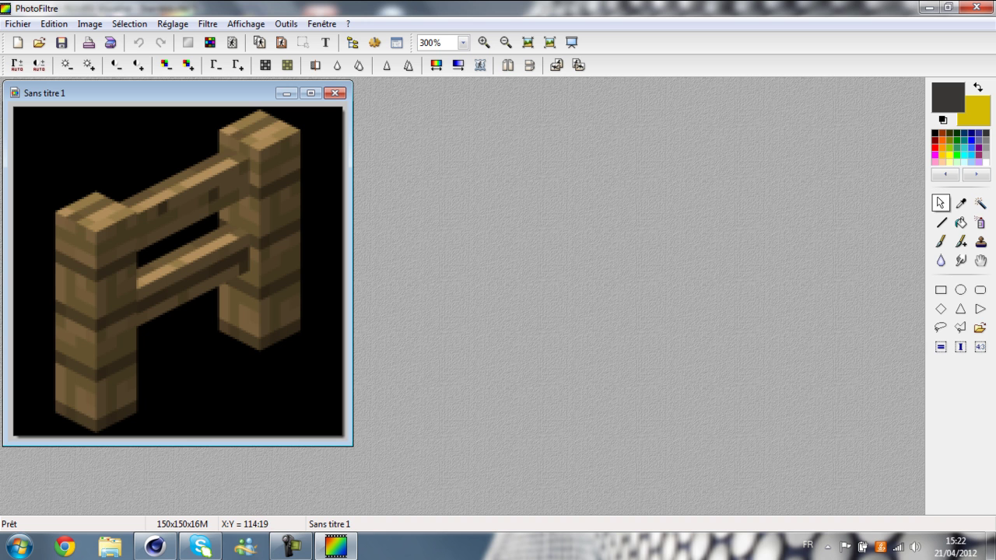
{"action": "scroll", "coordinate": [263, 149], "scroll_direction": "down", "scroll_amount": 2}
{"action": "scroll", "coordinate": [141, 129], "scroll_direction": "up", "scroll_amount": 4}
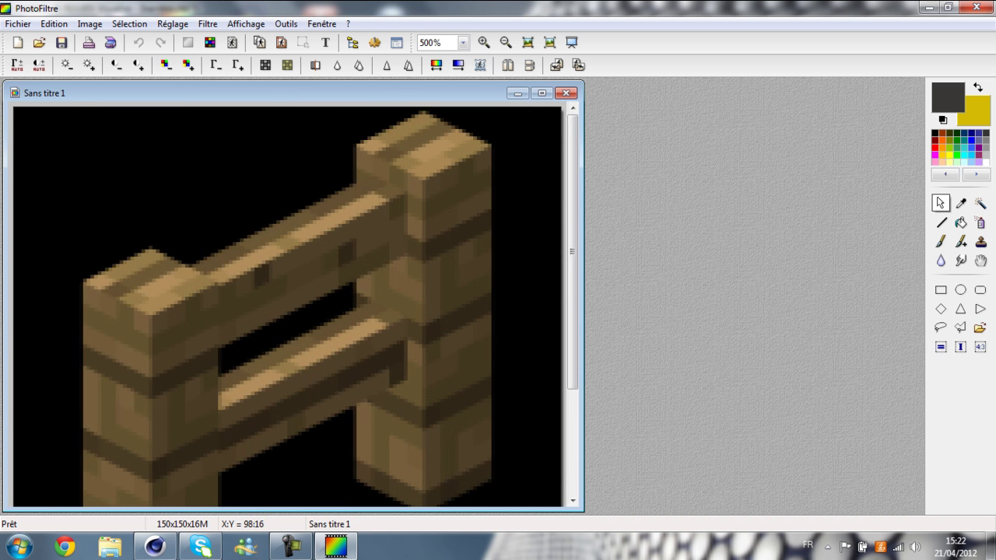
{"action": "scroll", "coordinate": [389, 168], "scroll_direction": "up", "scroll_amount": 1}
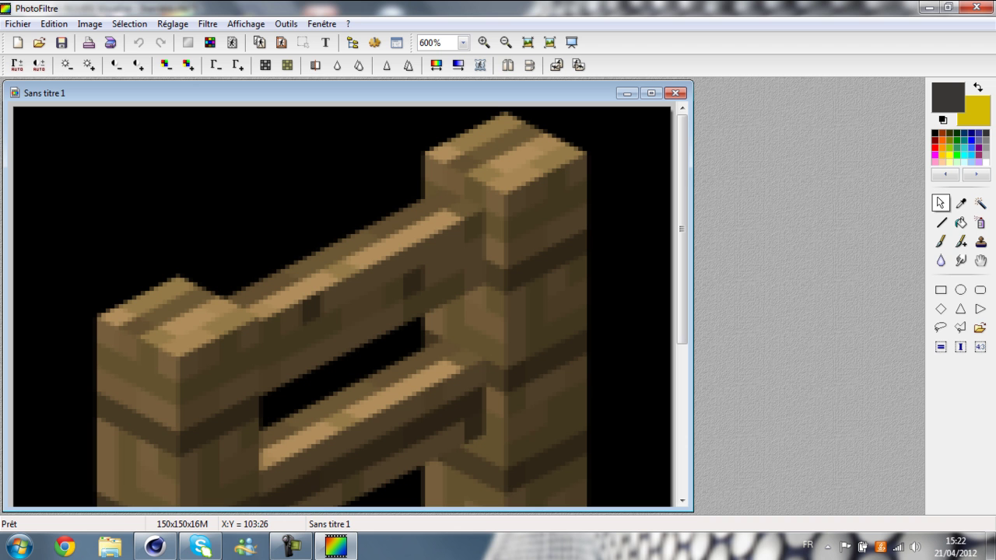
{"action": "left_click", "coordinate": [155, 547]}
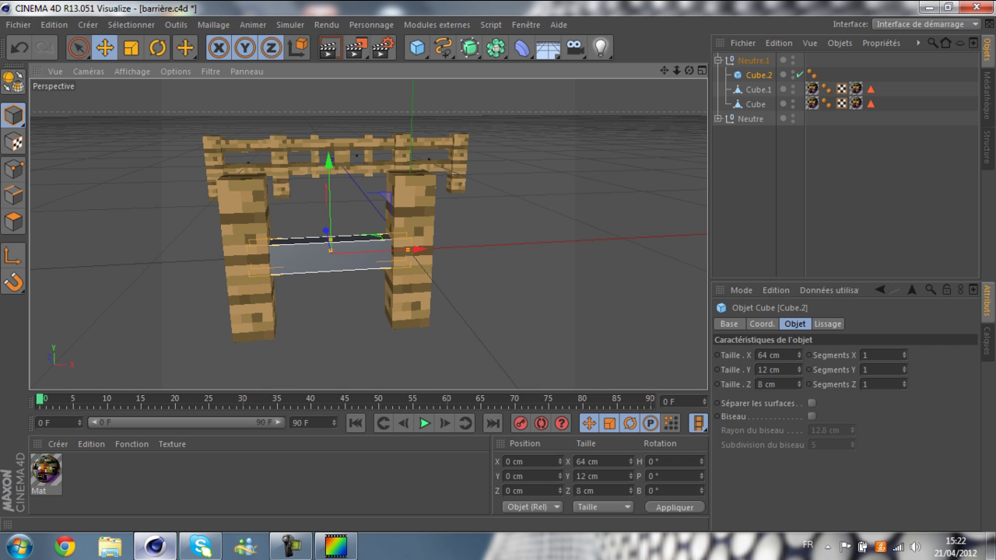
{"action": "left_click_drag", "start_coordinate": [328, 162], "coordinate": [328, 108]}
{"action": "left_click_drag", "start_coordinate": [366, 234], "coordinate": [461, 244], "text": "alt"}
{"action": "scroll", "coordinate": [488, 171], "scroll_direction": "up", "scroll_amount": 7}
{"action": "left_click_drag", "start_coordinate": [196, 159], "coordinate": [200, 183]}
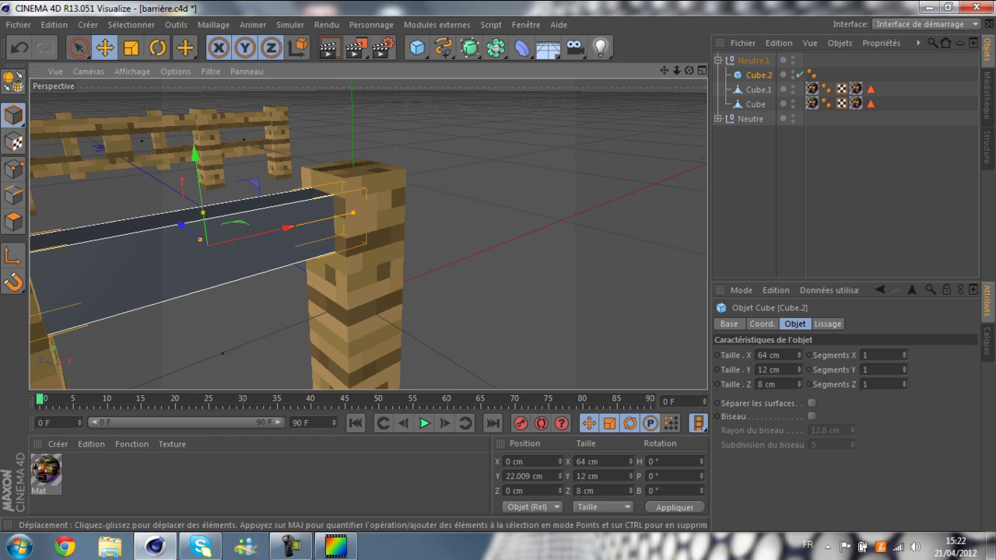
{"action": "left_click_drag", "start_coordinate": [530, 477], "coordinate": [526, 476]}
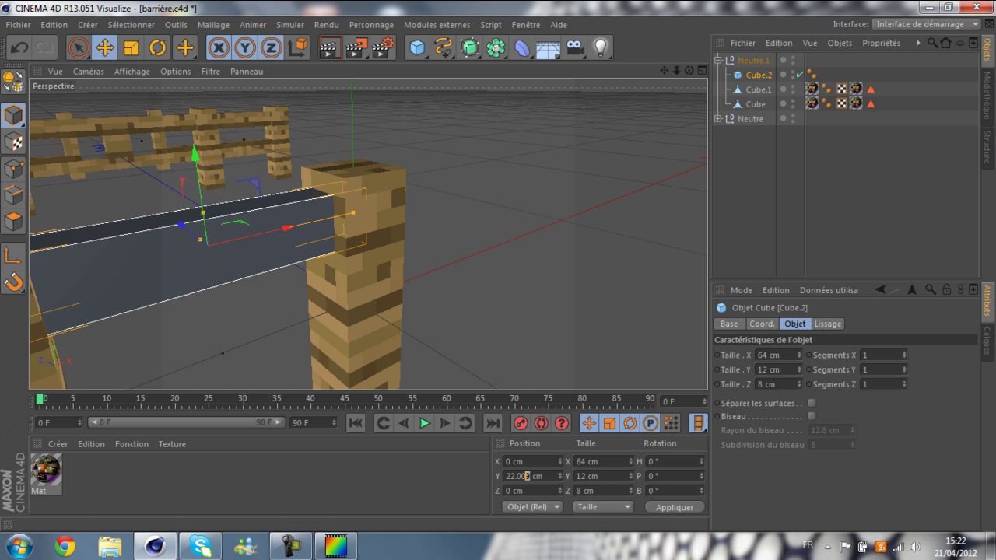
{"action": "key", "text": "Return"}
Apply the Mat material to the rail cube and set its texture's X and Y lengths to 1600 %.
{"action": "left_click", "coordinate": [467, 148]}
{"action": "scroll", "coordinate": [398, 93], "scroll_direction": "down", "scroll_amount": 4}
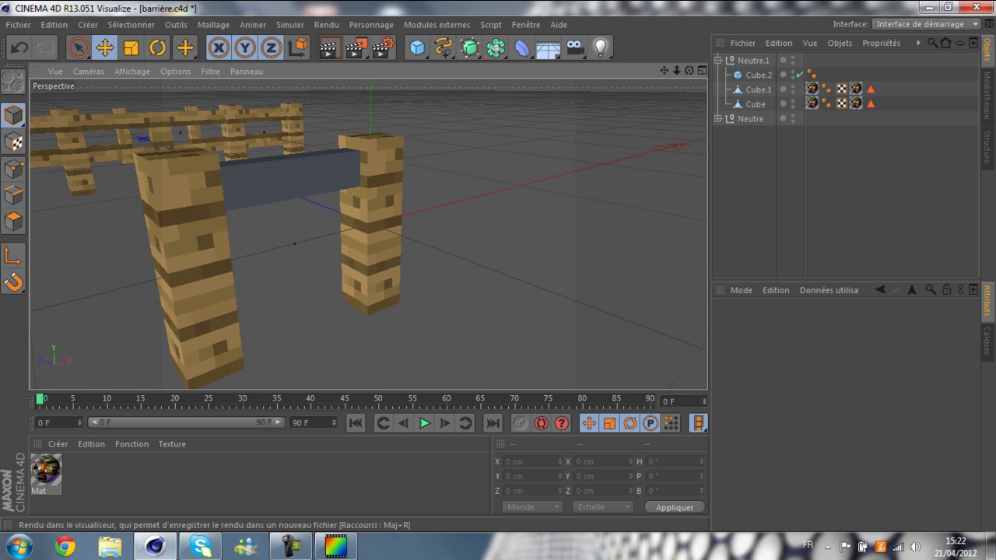
{"action": "left_click_drag", "start_coordinate": [665, 71], "coordinate": [693, 109]}
{"action": "left_click", "coordinate": [758, 76]}
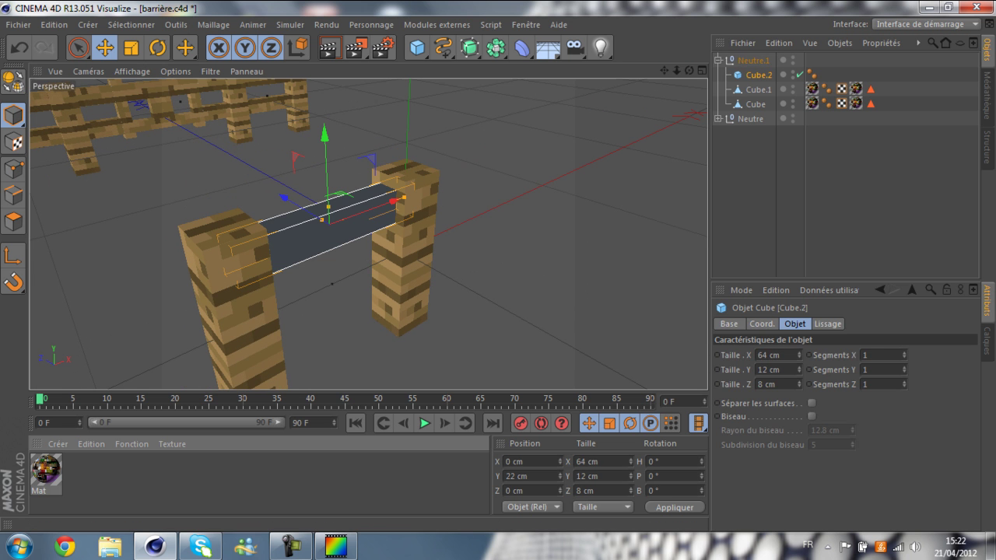
{"action": "left_click_drag", "start_coordinate": [46, 470], "coordinate": [327, 227]}
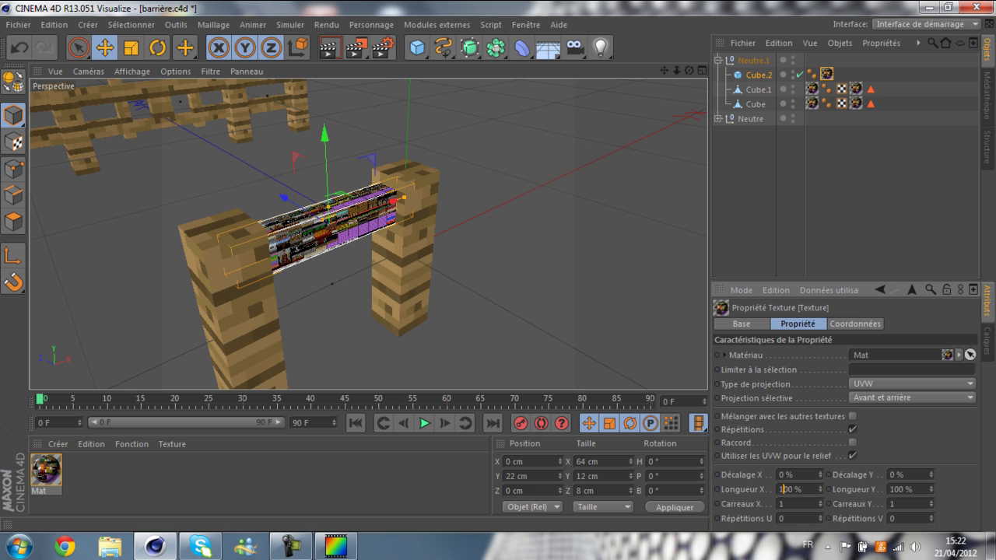
{"action": "type", "text": "6"}
{"action": "left_click", "coordinate": [895, 490]}
{"action": "type", "text": "6"}
{"action": "key", "text": "Return"}
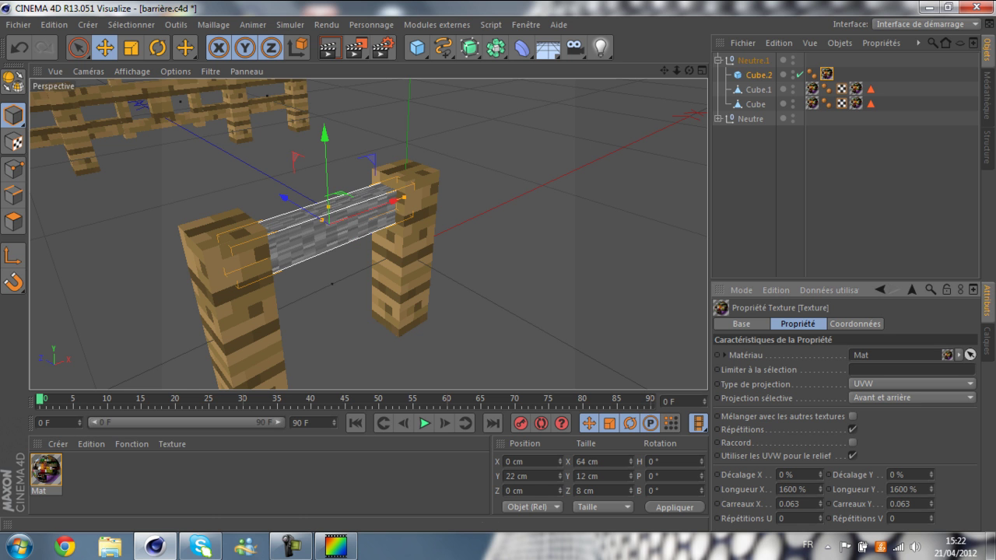
Try Y lengths of 3200 % and 6400 % for the rail's texture and inspect its pixels beside the post.
{"action": "left_click_drag", "start_coordinate": [900, 489], "coordinate": [890, 489]}
{"action": "type", "text": "32"}
{"action": "key", "text": "Return"}
{"action": "type", "text": "64"}
{"action": "key", "text": "Return"}
{"action": "scroll", "coordinate": [393, 306], "scroll_direction": "up", "scroll_amount": 3}
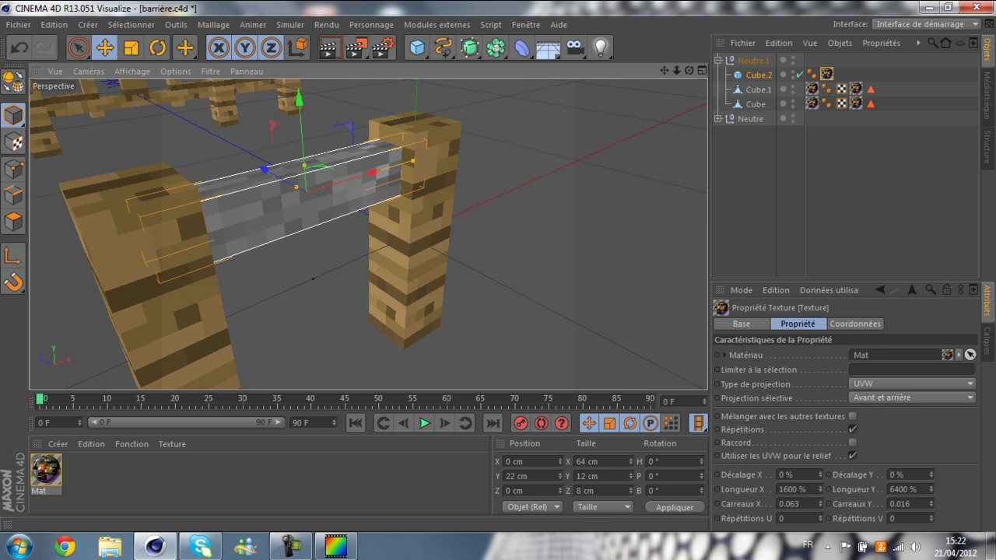
{"action": "scroll", "coordinate": [340, 163], "scroll_direction": "up", "scroll_amount": 4}
{"action": "scroll", "coordinate": [278, 233], "scroll_direction": "up", "scroll_amount": 2}
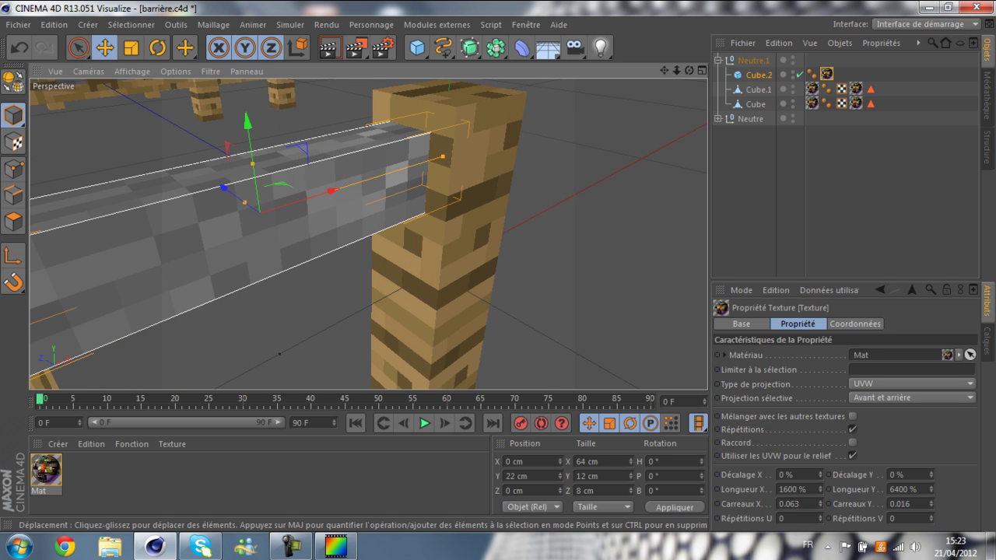
Set the rail texture's Y length to 8480 % and render the perspective view to check it.
{"action": "left_click_drag", "start_coordinate": [900, 489], "coordinate": [889, 489]}
{"action": "type", "text": "80"}
{"action": "key", "text": "Return"}
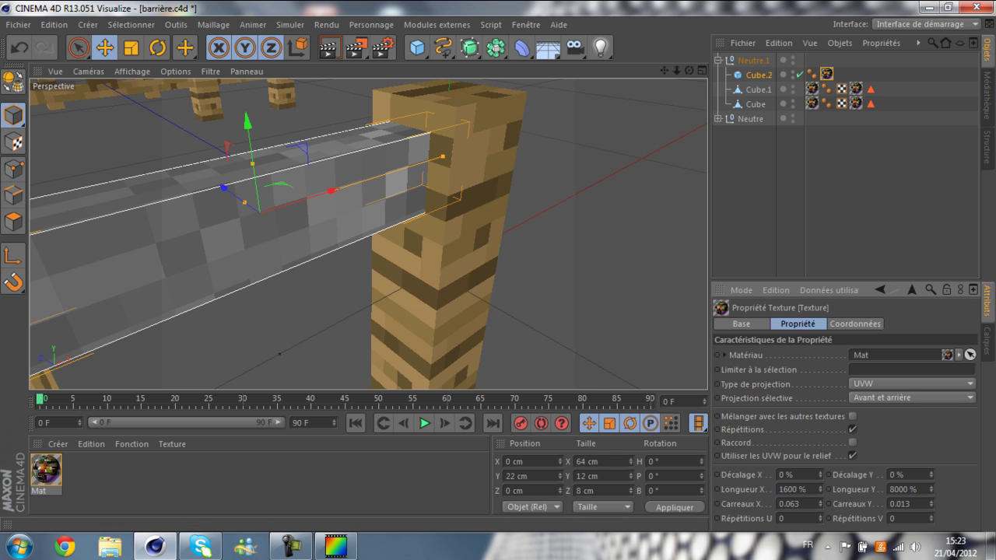
{"action": "type", "text": "48"}
{"action": "key", "text": "Return"}
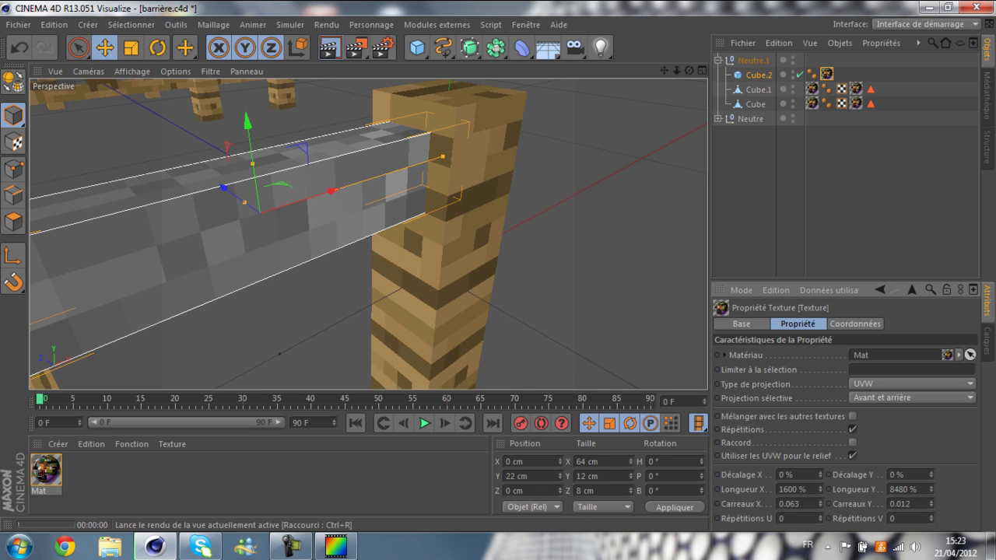
{"action": "left_click", "coordinate": [330, 48]}
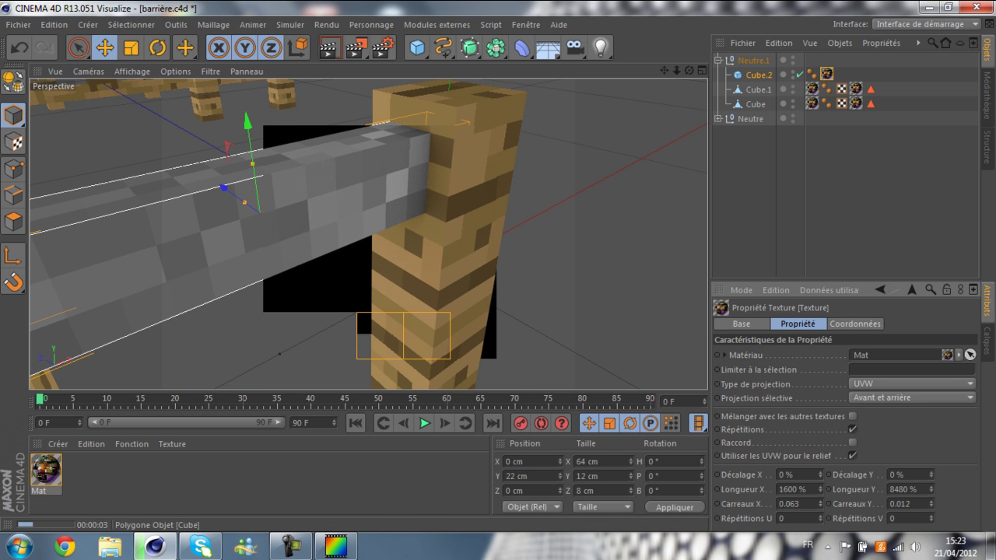
Stop the render and set the rail texture's X offset to -400 %.
{"action": "left_click", "coordinate": [826, 74]}
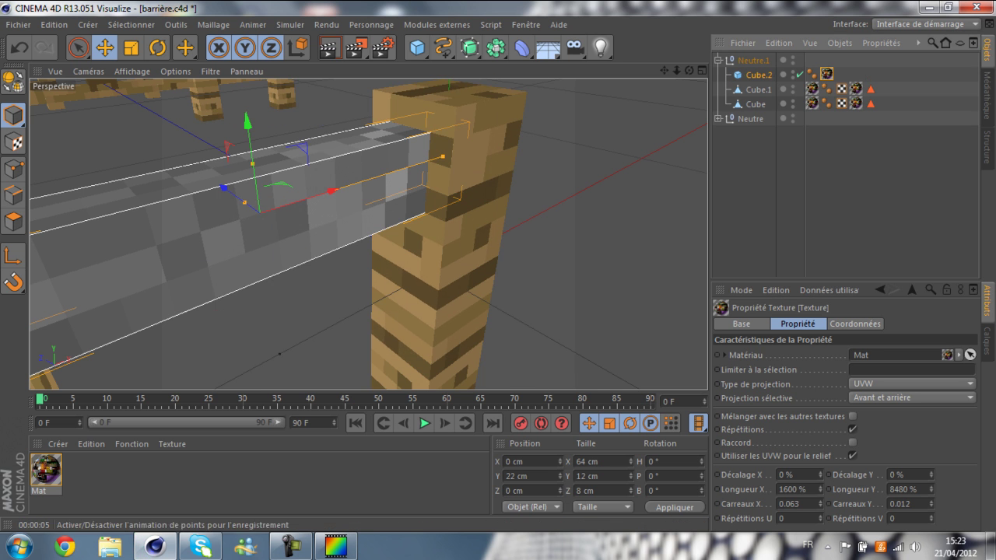
{"action": "left_click", "coordinate": [705, 404]}
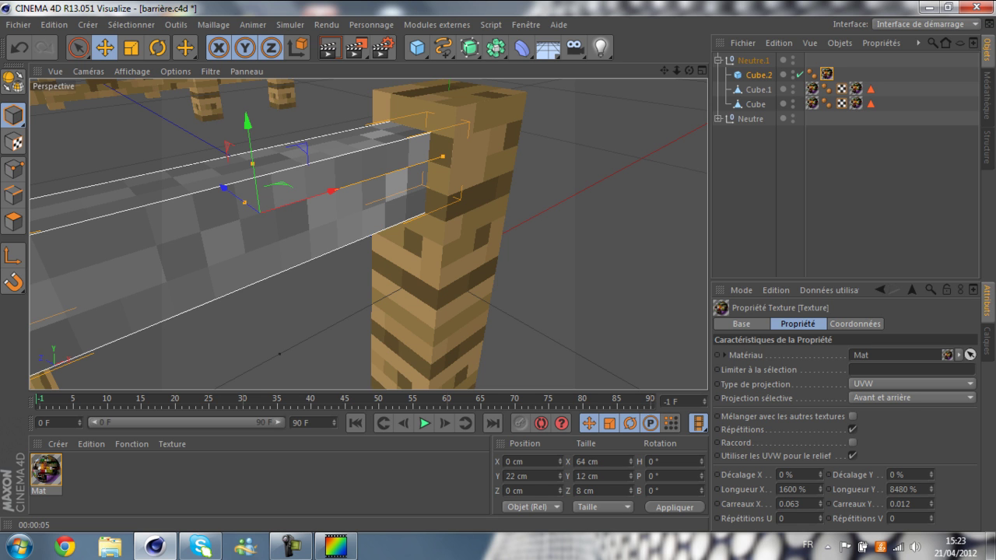
{"action": "left_click", "coordinate": [781, 475]}
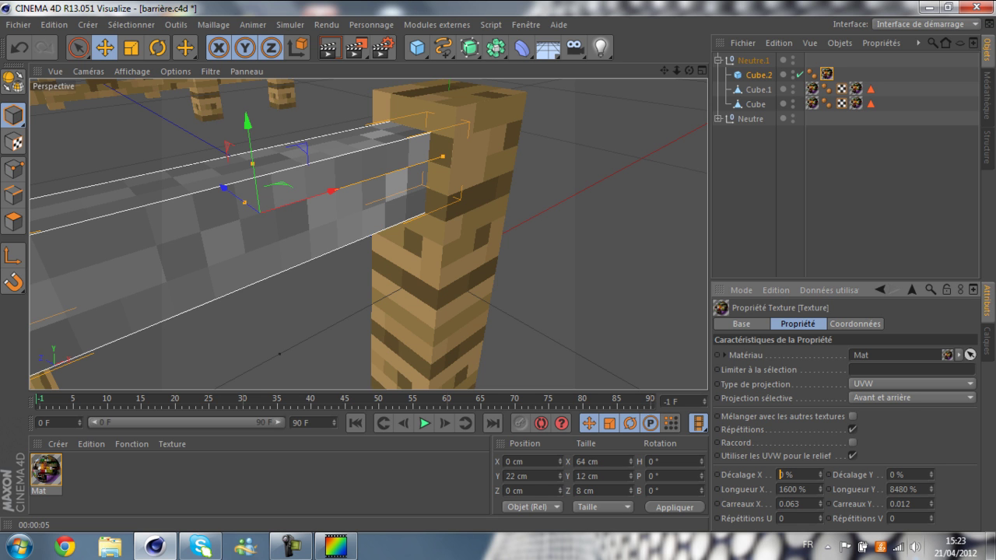
{"action": "type", "text": "-40"}
{"action": "key", "text": "Return"}
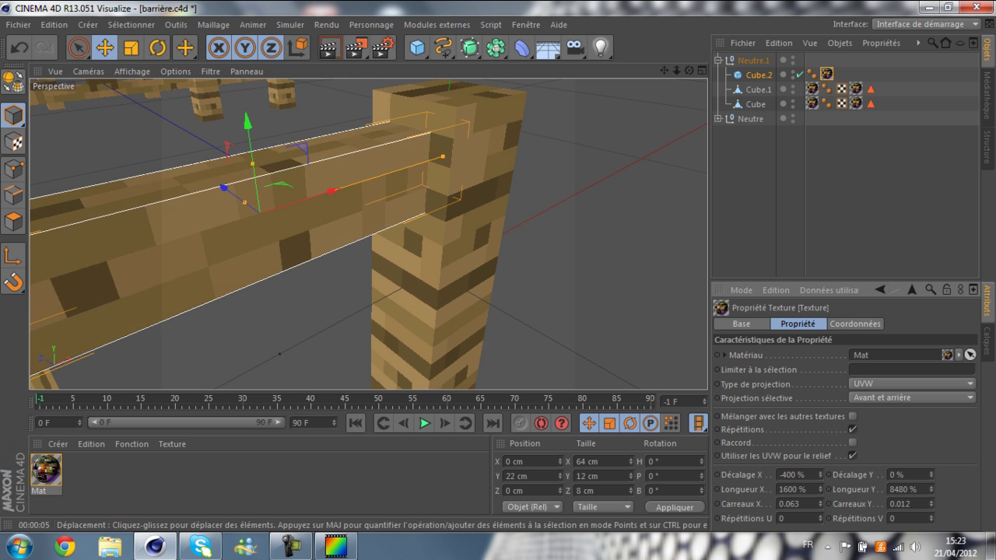
Make the textured rail cube Cube.2 editable as a polygon object and switch to polygon editing.
{"action": "scroll", "coordinate": [669, 213], "scroll_direction": "down", "scroll_amount": 4}
{"action": "mouse_move", "coordinate": [690, 71]}
{"action": "left_mouse_down"}
{"action": "mouse_move", "coordinate": [699, 80]}
{"action": "mouse_move", "coordinate": [686, 70]}
{"action": "left_mouse_up"}
{"action": "left_click_drag", "start_coordinate": [368, 233], "coordinate": [369, 233], "text": "alt"}
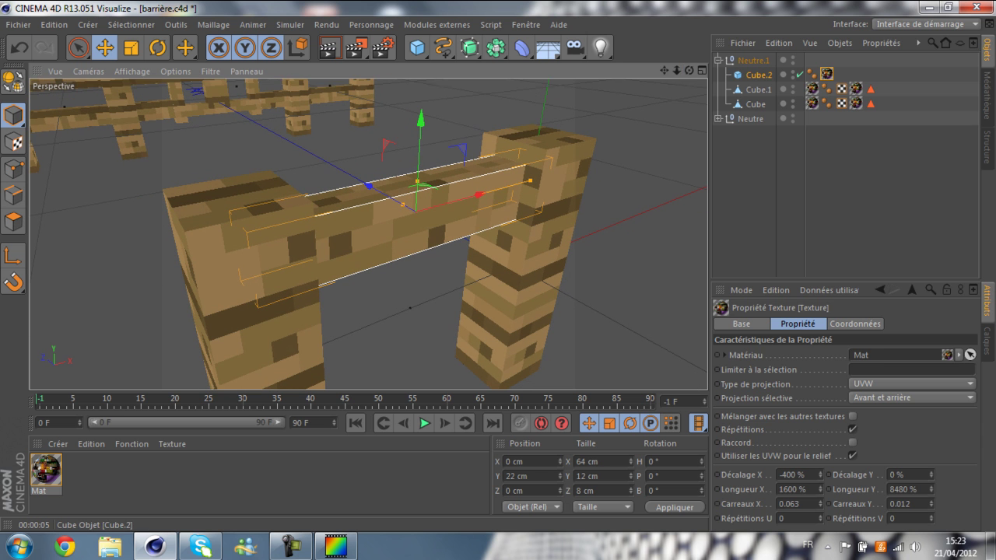
{"action": "left_click", "coordinate": [759, 75]}
{"action": "left_click", "coordinate": [13, 81]}
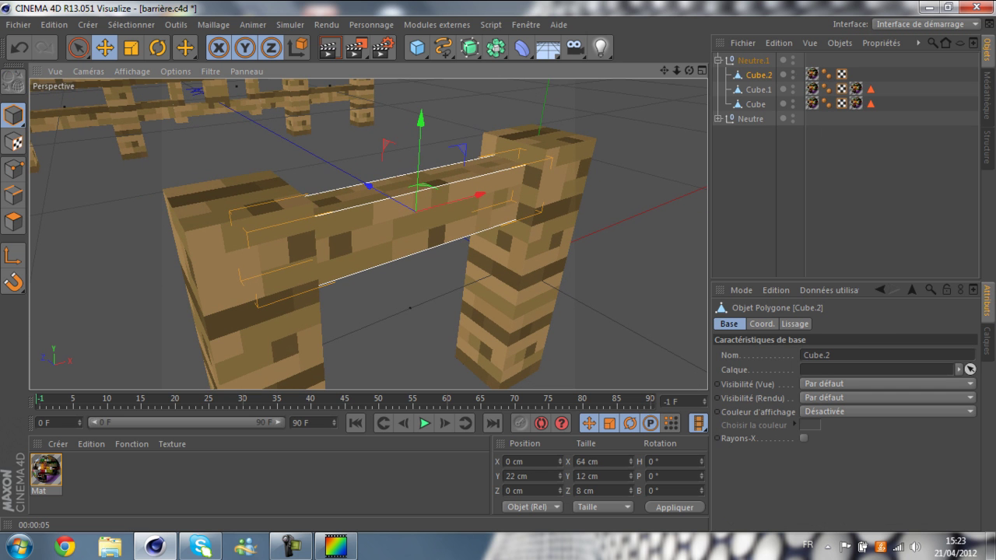
{"action": "left_click", "coordinate": [13, 221]}
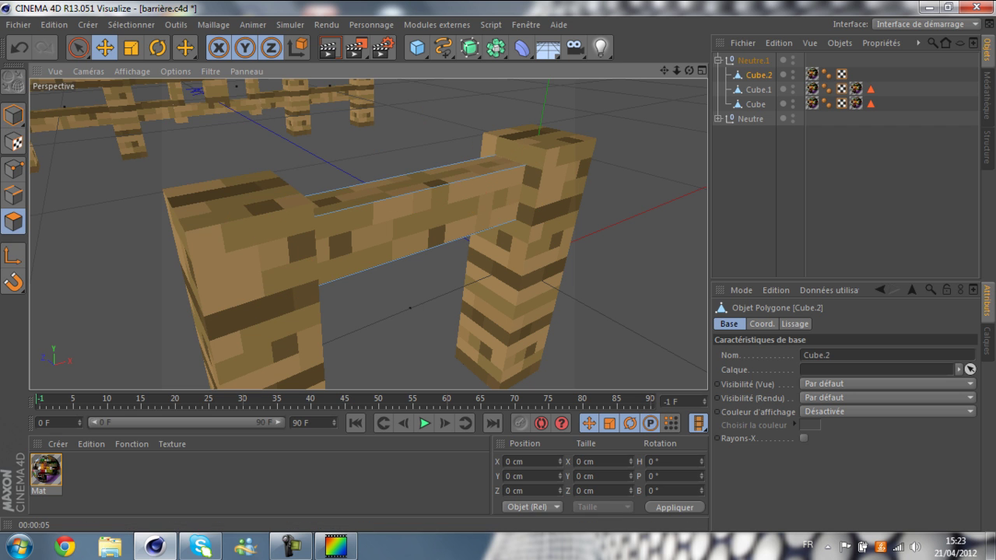
Select the rail's top face with loop selection and apply the Mat material to that face only.
{"action": "left_click", "coordinate": [131, 24]}
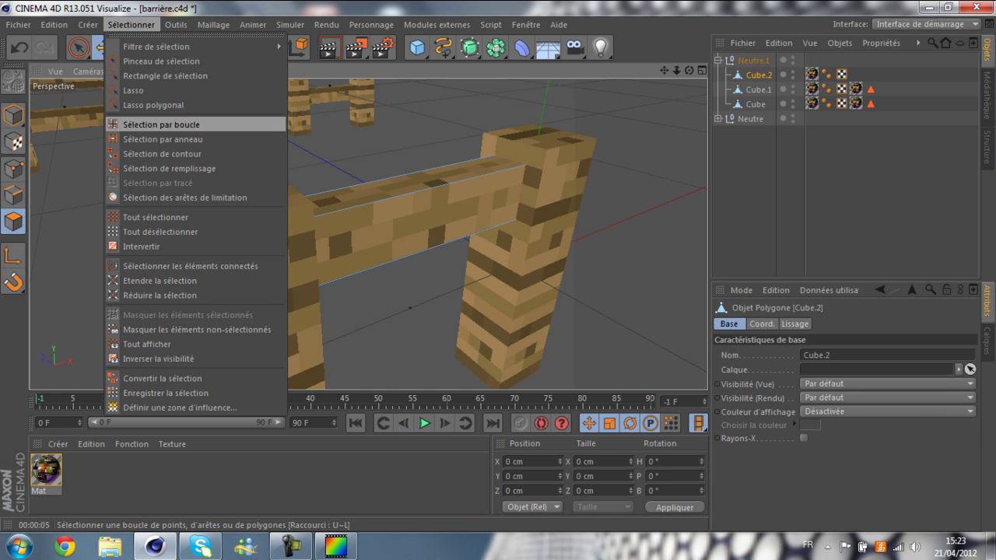
{"action": "left_click", "coordinate": [156, 122]}
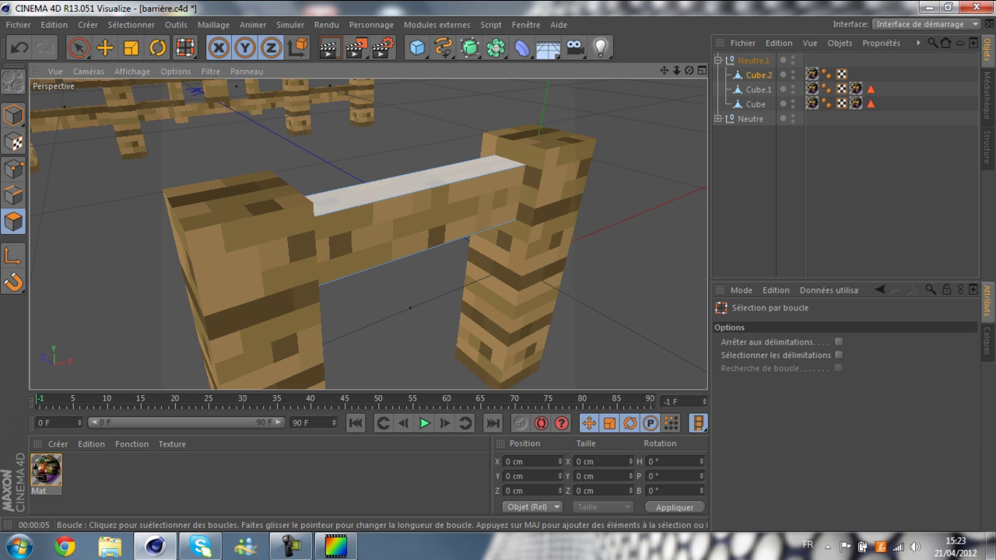
{"action": "left_click", "coordinate": [415, 186]}
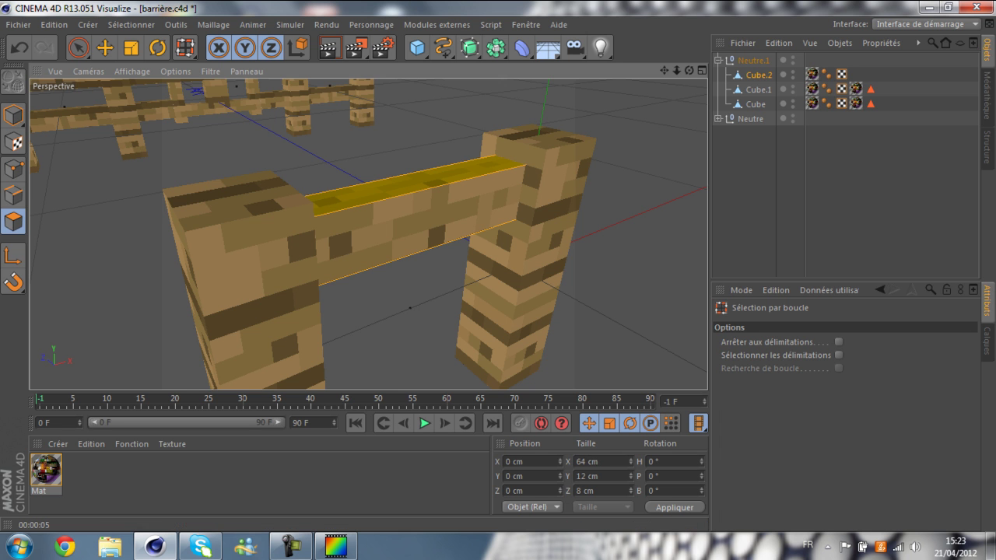
{"action": "left_click_drag", "start_coordinate": [46, 470], "coordinate": [416, 187]}
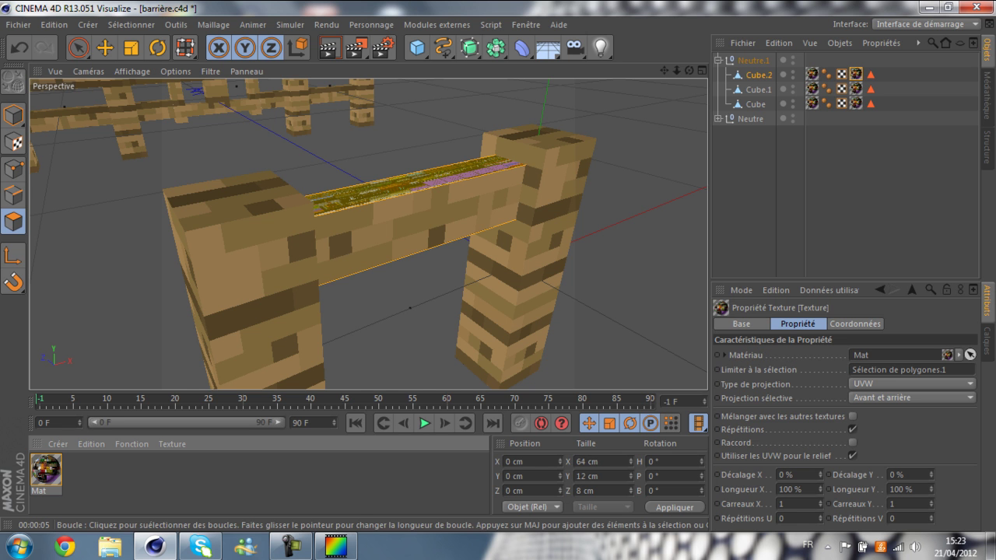
Set the X and Y lengths of the top face's texture to 1600 %.
{"action": "left_click", "coordinate": [784, 490]}
{"action": "type", "text": "6"}
{"action": "left_click", "coordinate": [895, 489]}
{"action": "type", "text": "6"}
{"action": "key", "text": "Return"}
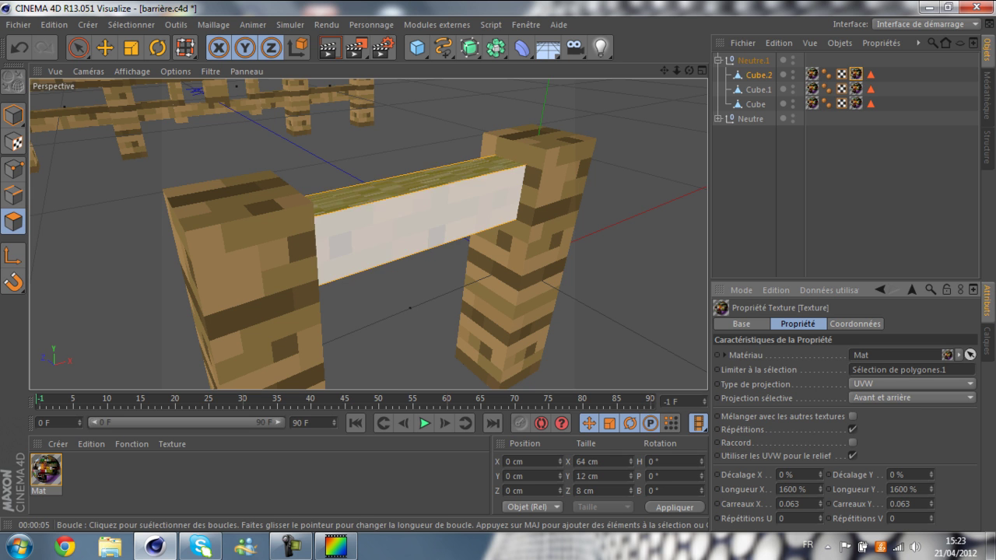
Increase the top face texture's Y length through 3200 % and 6400 % to 12800 %.
{"action": "scroll", "coordinate": [506, 167], "scroll_direction": "up", "scroll_amount": 2}
{"action": "double_click", "coordinate": [895, 490]}
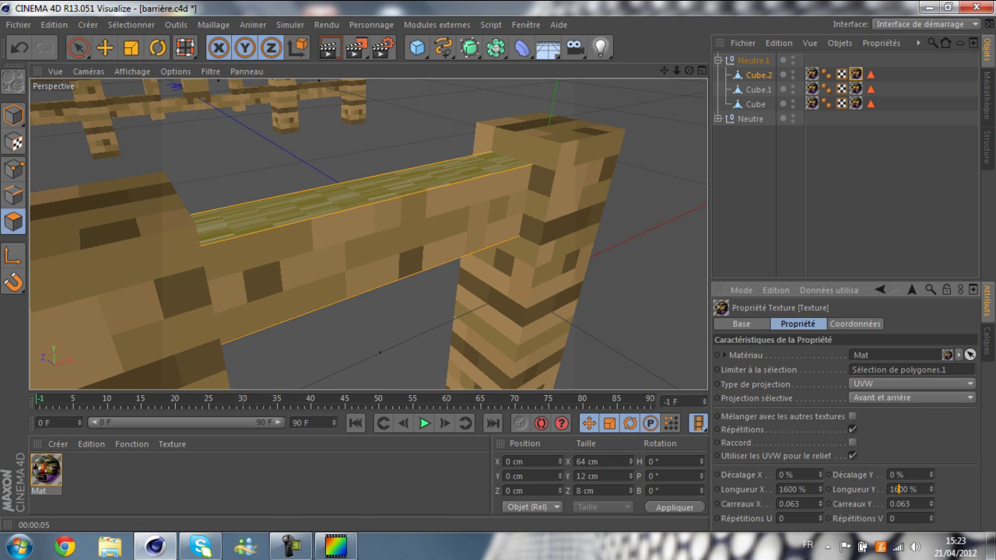
{"action": "type", "text": "3200"}
{"action": "key", "text": "Return"}
{"action": "double_click", "coordinate": [895, 489]}
{"action": "type", "text": "6400"}
{"action": "key", "text": "Return"}
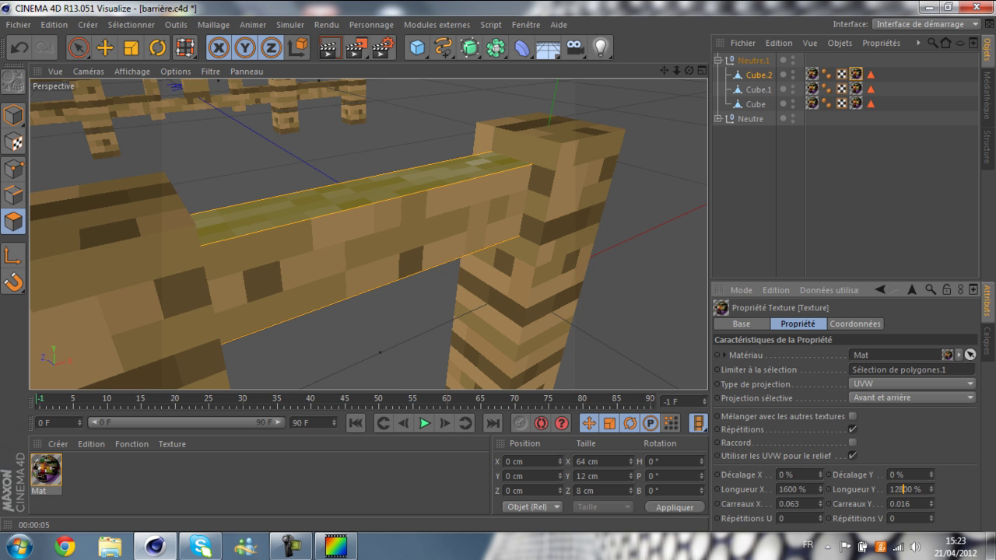
{"action": "key", "text": "Return"}
Set the top face texture's X offset to -400 %, deselect the face and glance at the reference picture in PhotoFiltre.
{"action": "left_click_drag", "start_coordinate": [689, 71], "coordinate": [619, 81]}
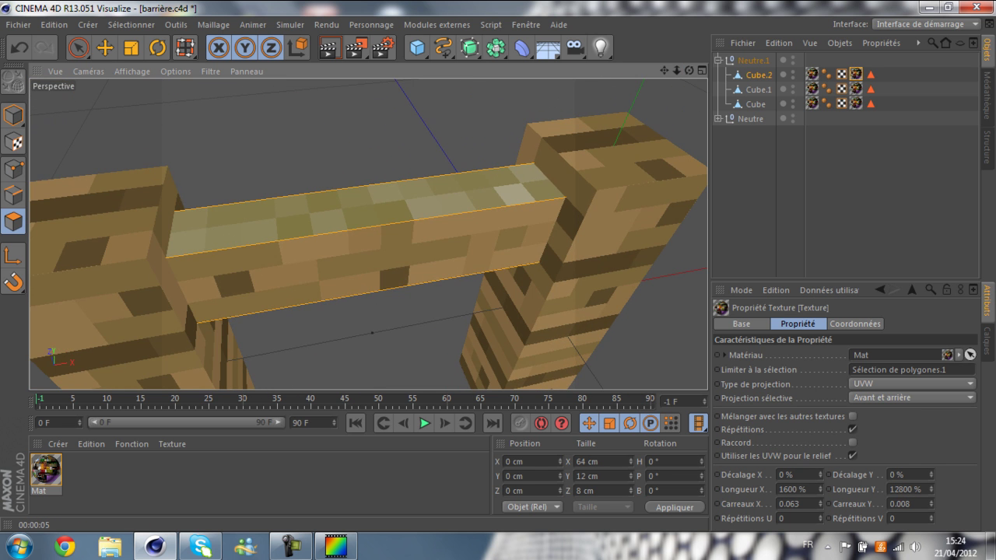
{"action": "left_click", "coordinate": [780, 475]}
{"action": "type", "text": "-40"}
{"action": "key", "text": "Return"}
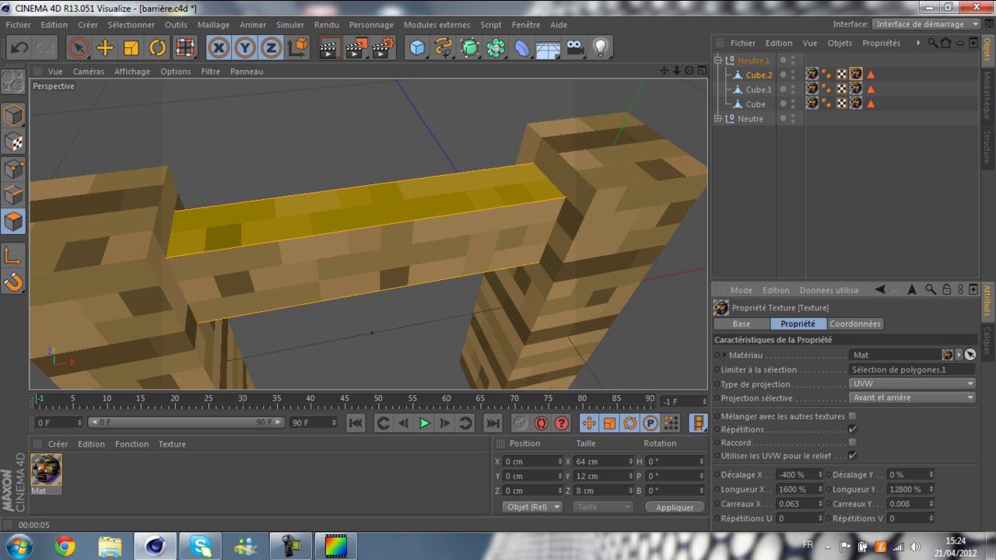
{"action": "left_click", "coordinate": [382, 344]}
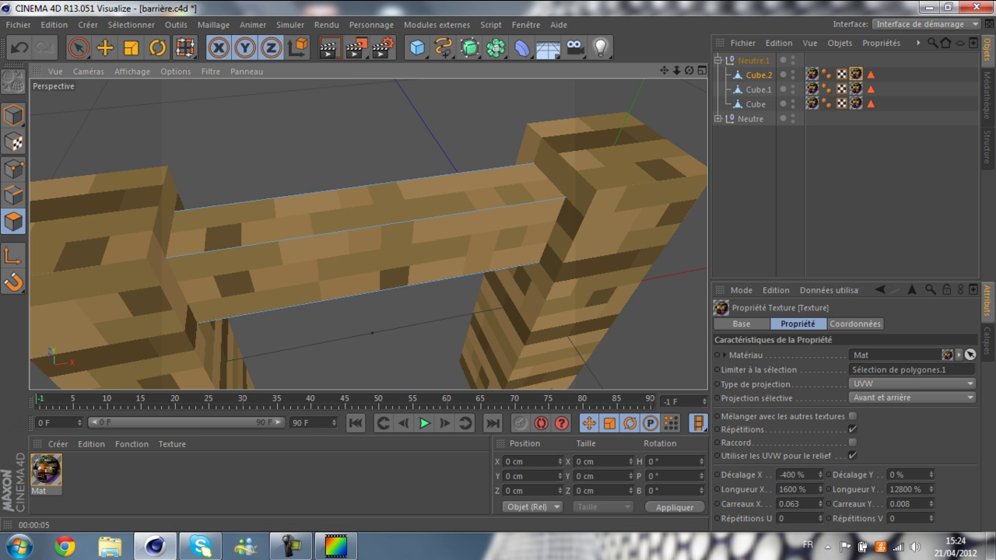
{"action": "left_click", "coordinate": [337, 546]}
{"action": "key", "text": "alt+Tab"}
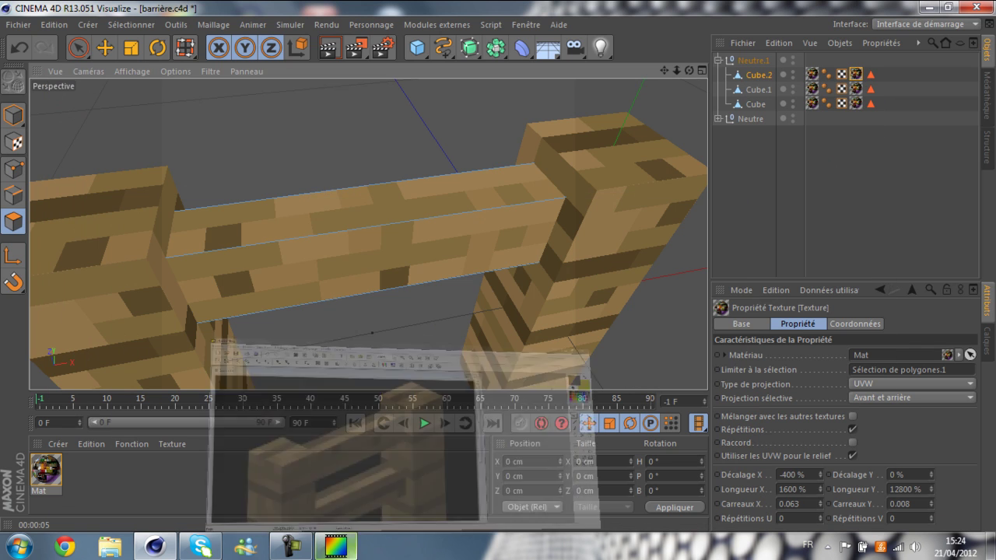
Shift the top face texture's Y offset to -150 % and render the perspective view.
{"action": "left_click_drag", "start_coordinate": [821, 475], "coordinate": [821, 477]}
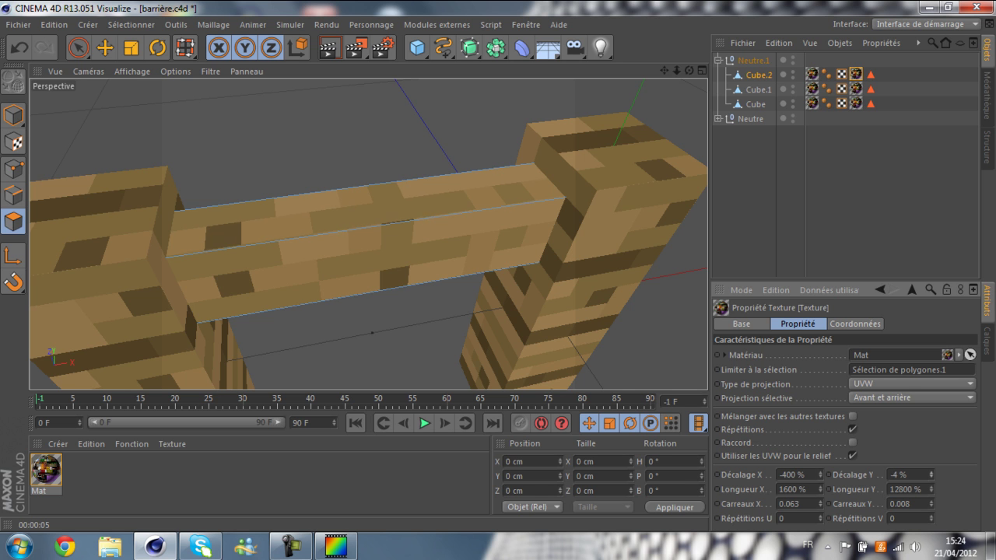
{"action": "left_click_drag", "start_coordinate": [931, 475], "coordinate": [930, 513]}
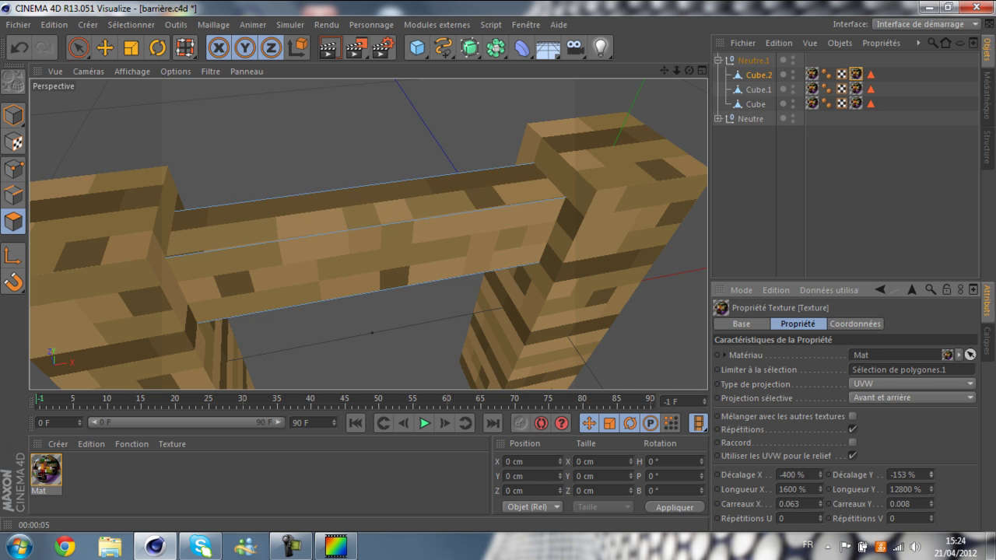
{"action": "left_click", "coordinate": [330, 48]}
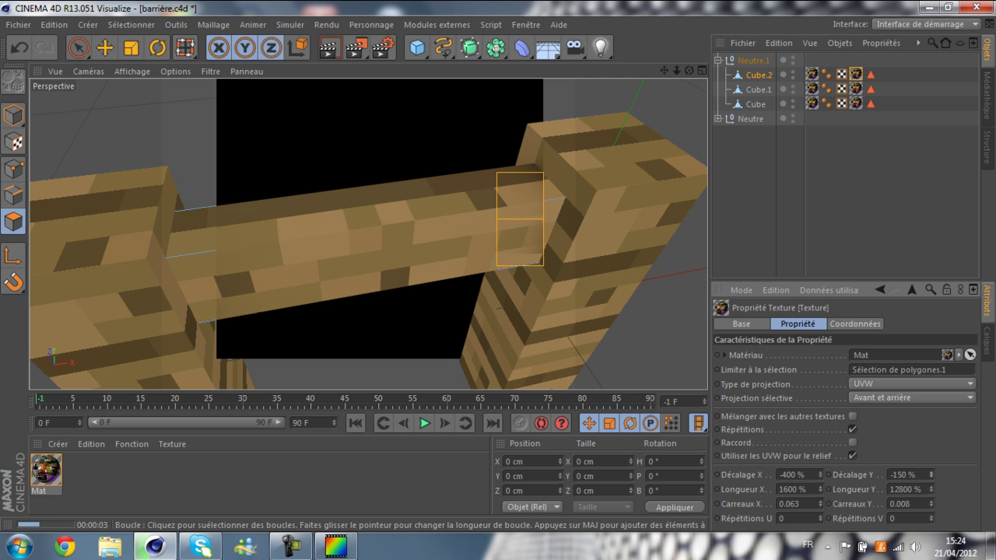
Remove the ambient occlusion effect (Occlusion ambiante) from the render settings.
{"action": "scroll", "coordinate": [426, 102], "scroll_direction": "down", "scroll_amount": 5}
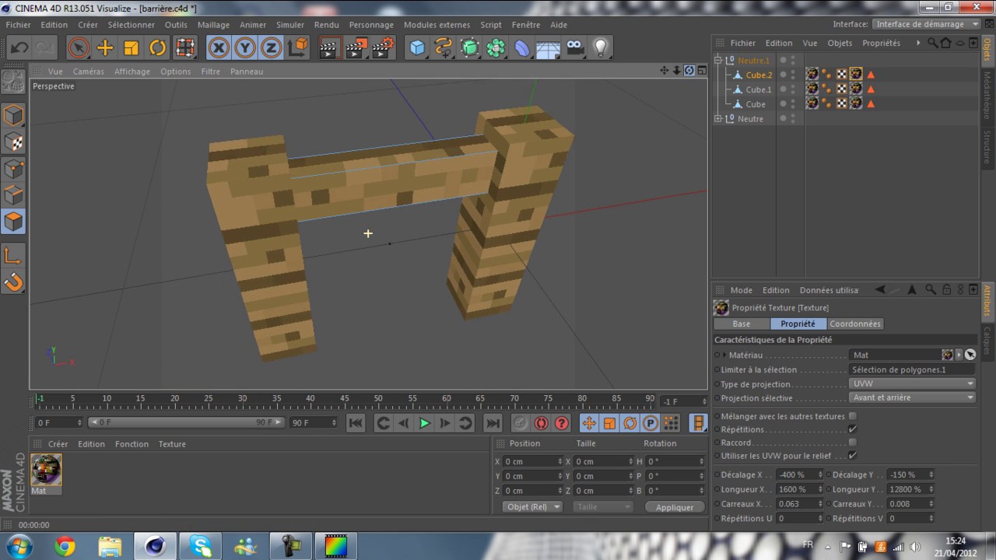
{"action": "left_click_drag", "start_coordinate": [366, 233], "coordinate": [364, 162], "text": "alt"}
{"action": "left_click", "coordinate": [382, 47]}
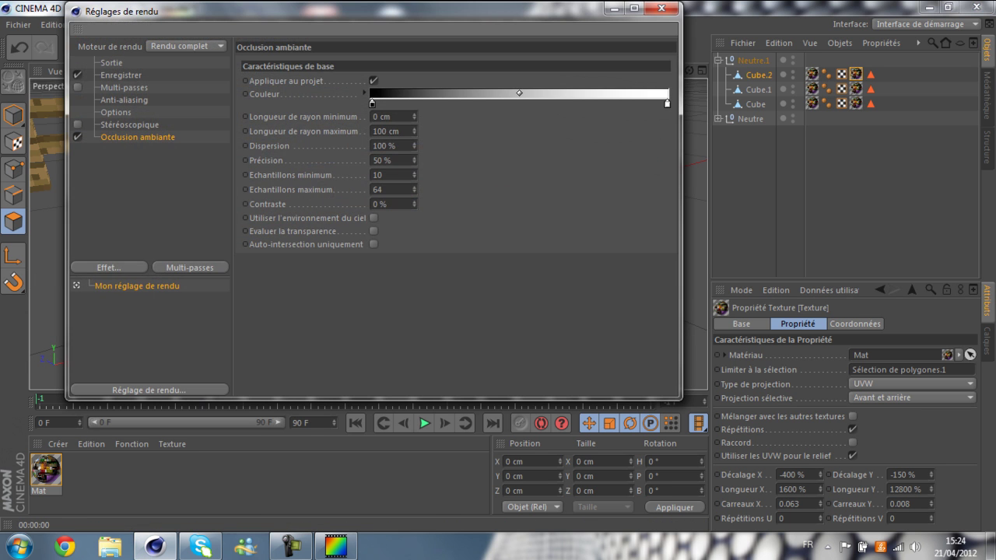
{"action": "key", "text": "Delete"}
Set the render anti-aliasing to Géométrie and render the perspective view.
{"action": "left_click", "coordinate": [124, 100]}
{"action": "left_click", "coordinate": [413, 63]}
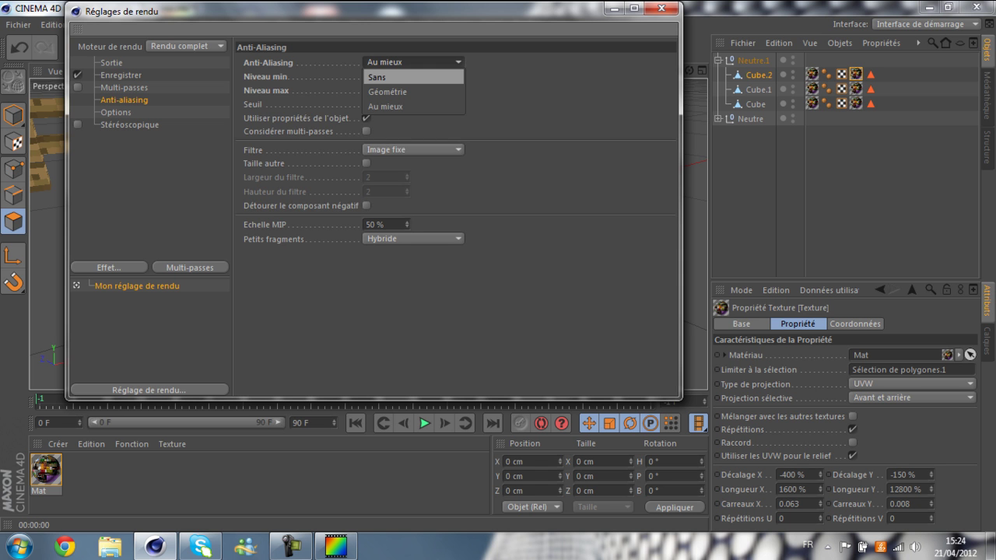
{"action": "left_click", "coordinate": [413, 78]}
{"action": "left_click", "coordinate": [413, 62]}
{"action": "left_click", "coordinate": [413, 92]}
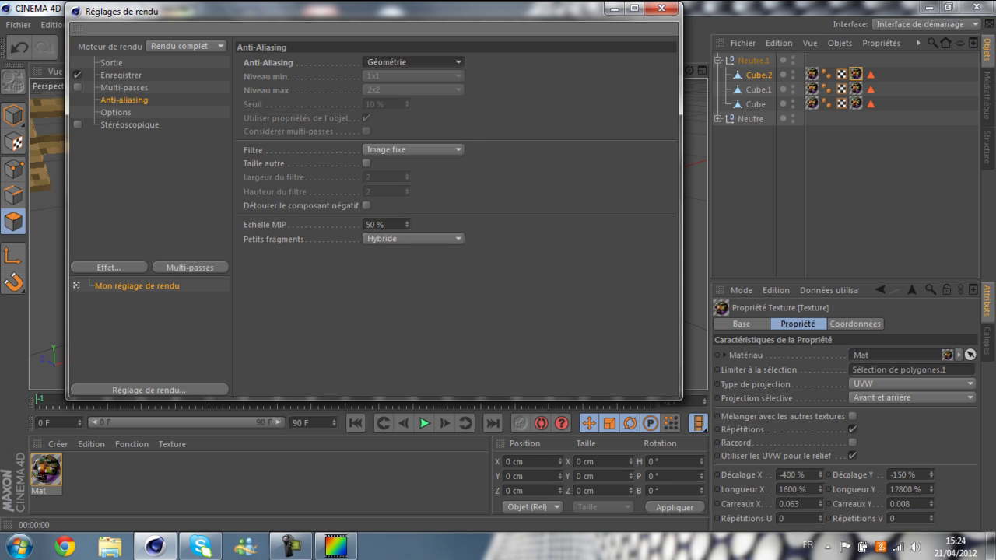
{"action": "left_click", "coordinate": [661, 7]}
{"action": "left_click", "coordinate": [330, 49]}
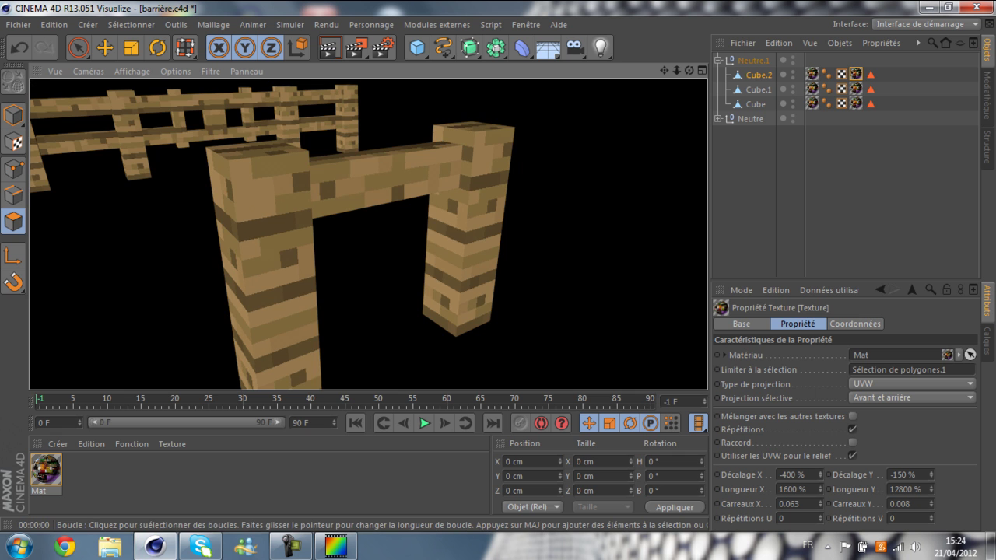
Copy the textured rail Cube.2 in object mode and paste a duplicate of it.
{"action": "left_click_drag", "start_coordinate": [664, 71], "coordinate": [642, 57]}
{"action": "left_click", "coordinate": [758, 75]}
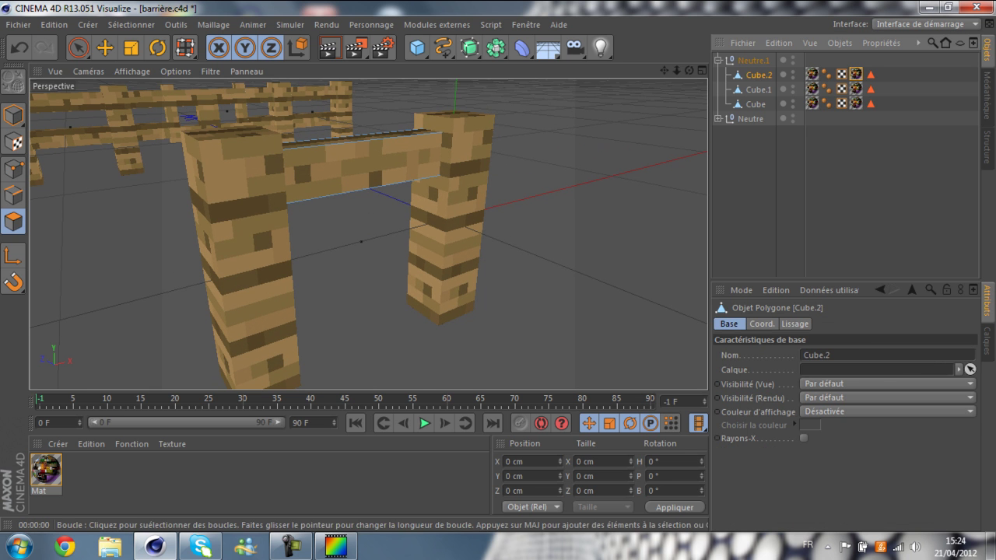
{"action": "left_click", "coordinate": [13, 116]}
{"action": "left_click", "coordinate": [54, 25]}
{"action": "left_click", "coordinate": [72, 109]}
{"action": "left_click", "coordinate": [53, 25]}
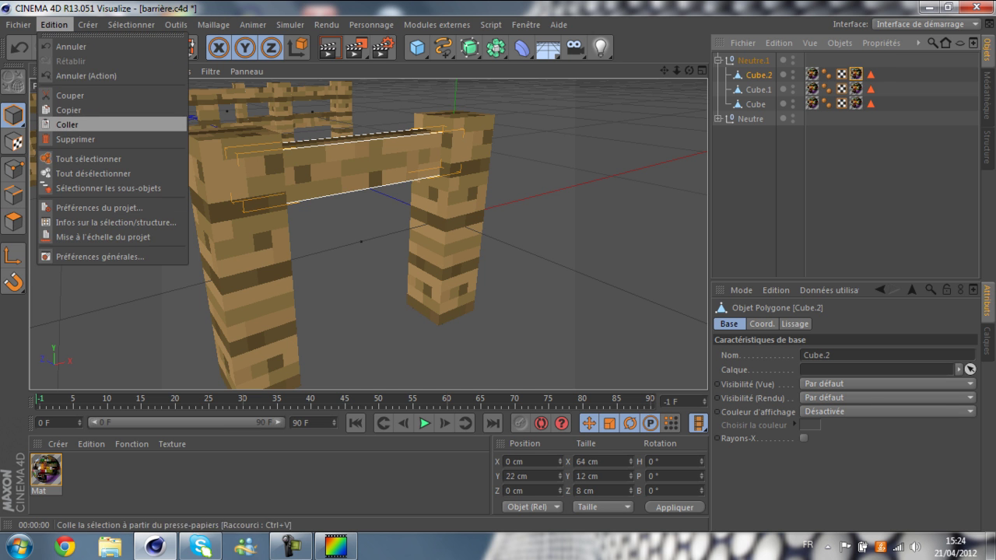
{"action": "left_click", "coordinate": [72, 123]}
Check the lower rail in the PhotoFiltre reference picture, and lower the pasted rail in CINEMA 4D to about -2 cm in Y.
{"action": "left_click", "coordinate": [335, 545]}
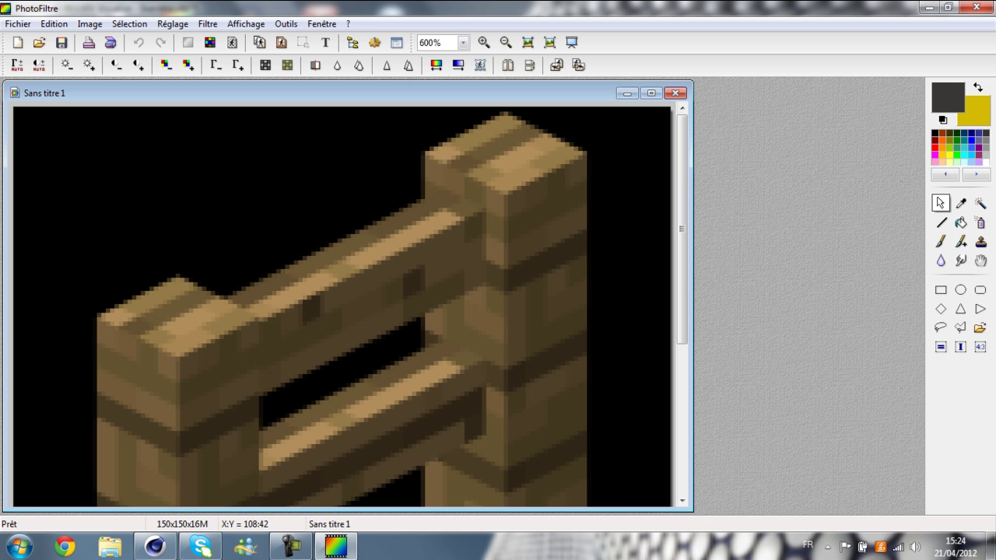
{"action": "scroll", "coordinate": [488, 292], "scroll_direction": "up", "scroll_amount": 1}
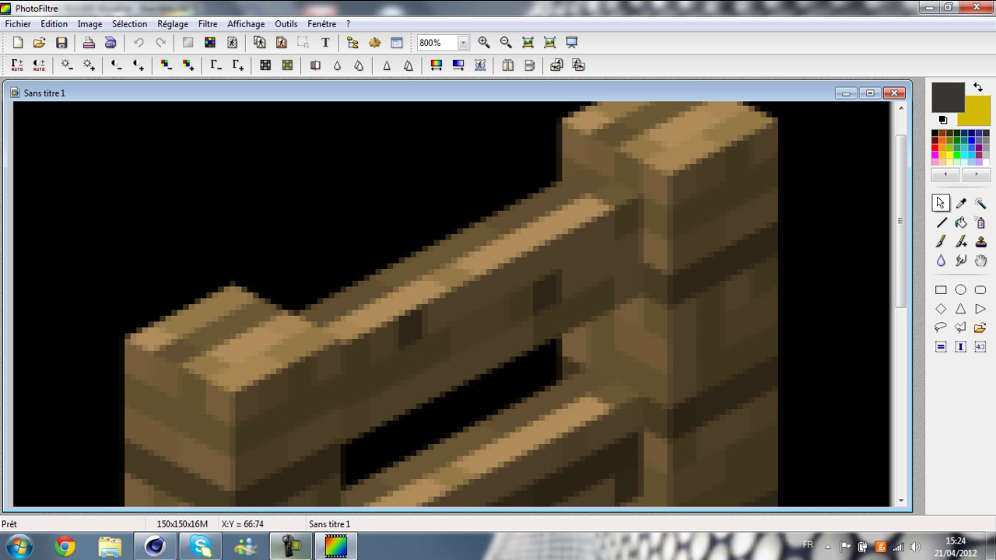
{"action": "left_click", "coordinate": [156, 546]}
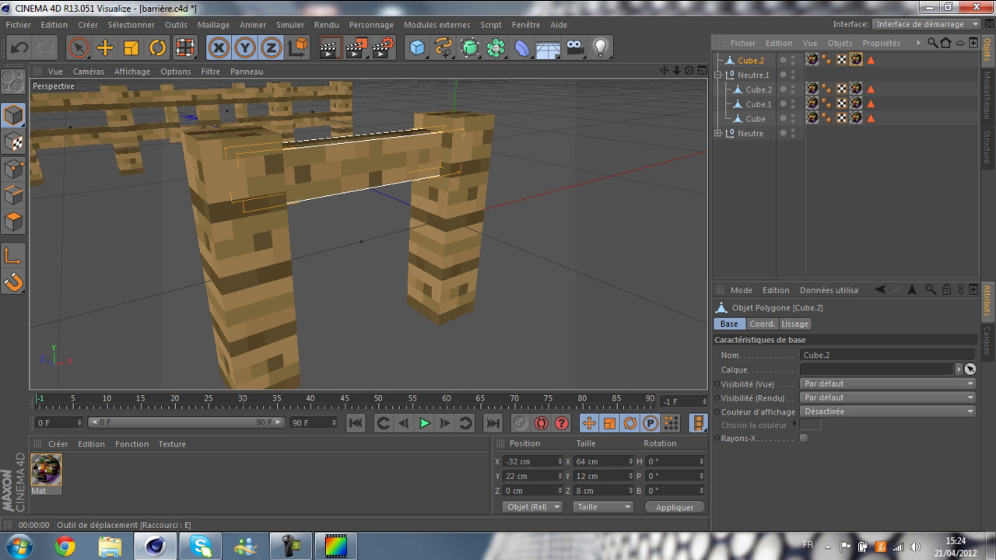
{"action": "left_click", "coordinate": [104, 47]}
{"action": "left_click_drag", "start_coordinate": [347, 152], "coordinate": [315, 214]}
{"action": "left_click_drag", "start_coordinate": [529, 476], "coordinate": [524, 476]}
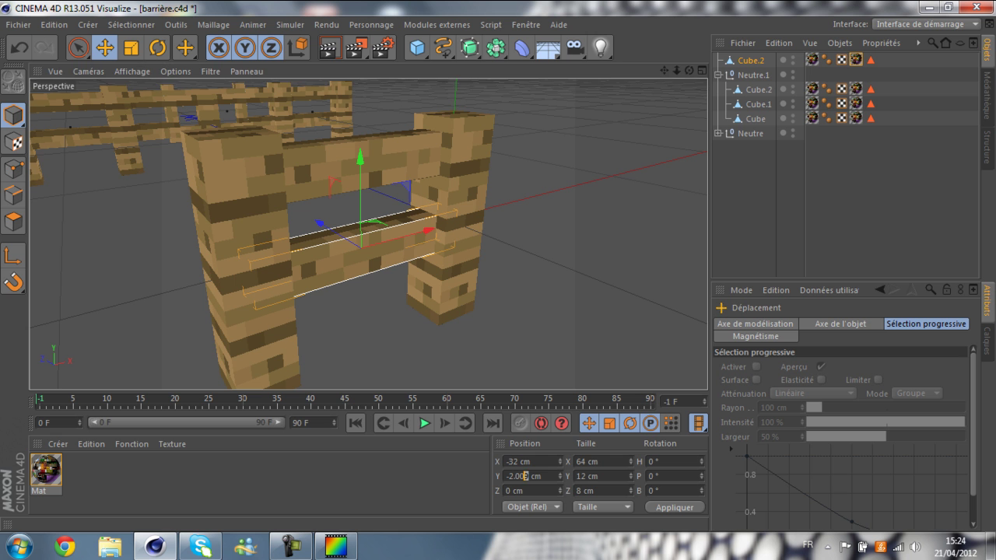
{"action": "key", "text": "Return"}
Render the fence with both rails and compare it with the reference picture in PhotoFiltre.
{"action": "left_click", "coordinate": [537, 312]}
{"action": "left_click", "coordinate": [330, 48]}
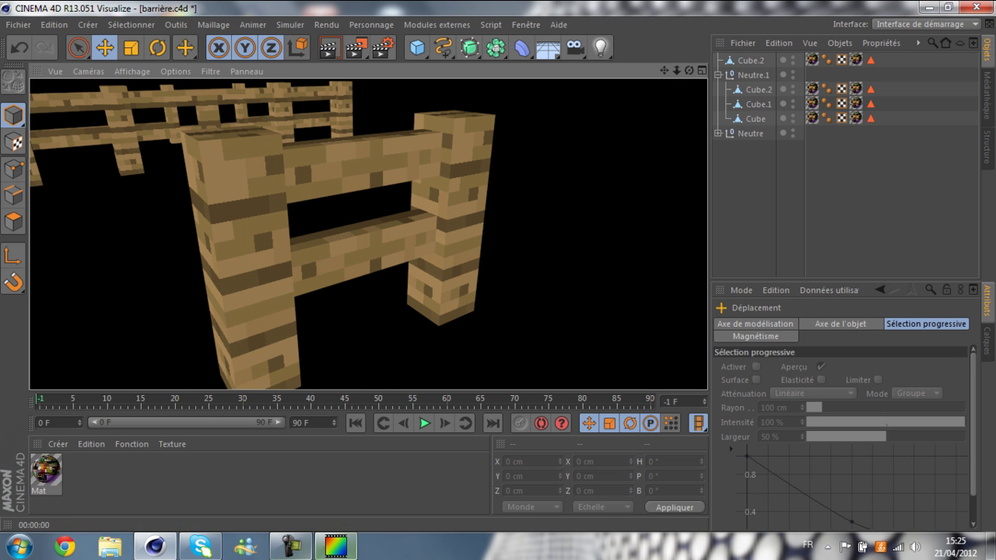
{"action": "left_click", "coordinate": [335, 546]}
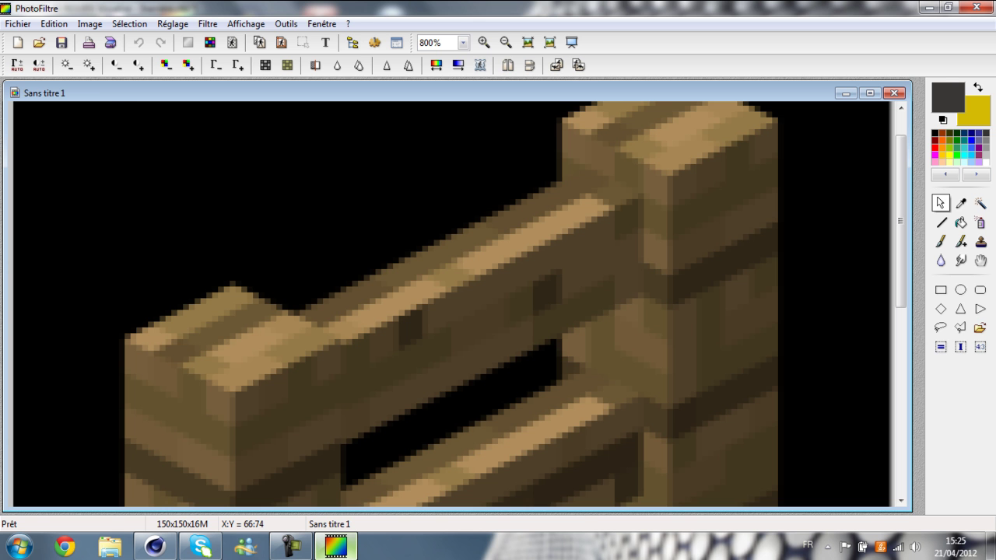
{"action": "scroll", "coordinate": [507, 267], "scroll_direction": "down", "scroll_amount": 2}
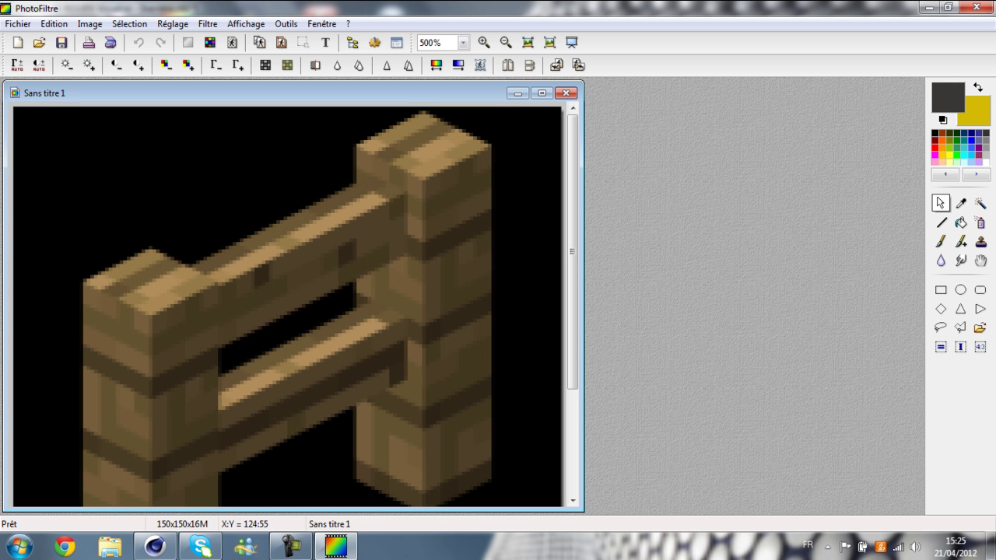
{"action": "key", "text": "ctrl+minus"}
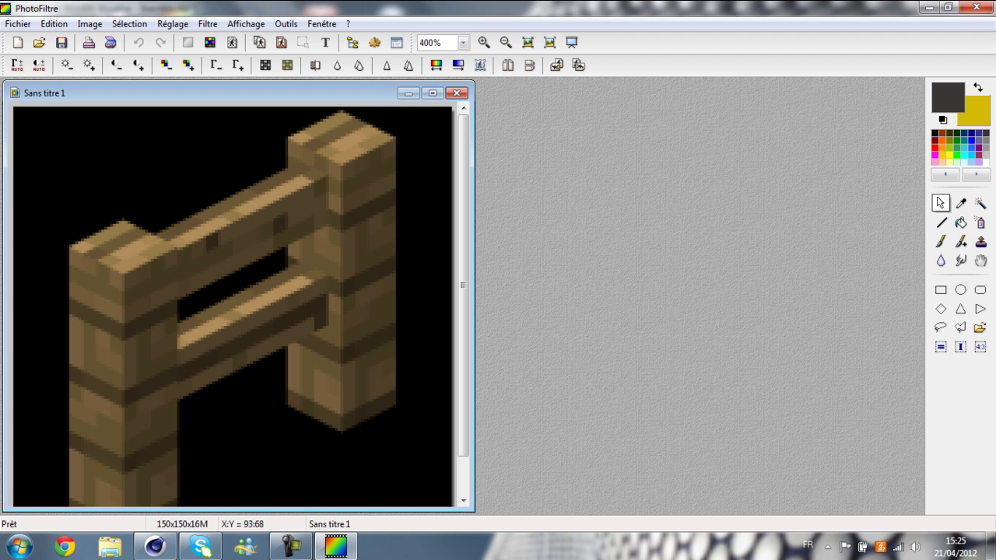
{"action": "left_click", "coordinate": [336, 546]}
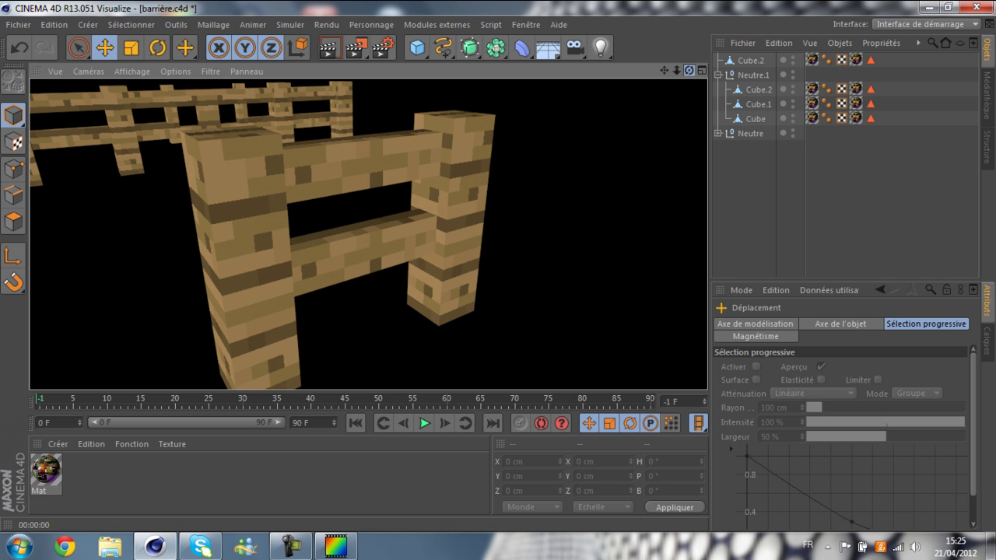
Move the lower rail Cube.2 into the Neutre.1 group and deselect everything.
{"action": "left_click_drag", "start_coordinate": [689, 71], "coordinate": [670, 63]}
{"action": "left_click", "coordinate": [751, 61]}
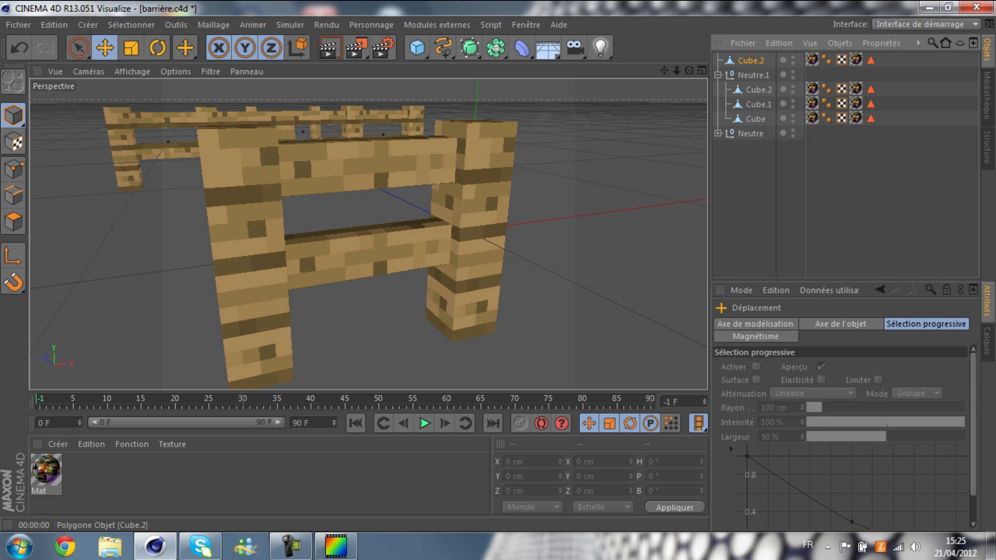
{"action": "left_click_drag", "start_coordinate": [751, 61], "coordinate": [753, 74]}
{"action": "left_click", "coordinate": [829, 183]}
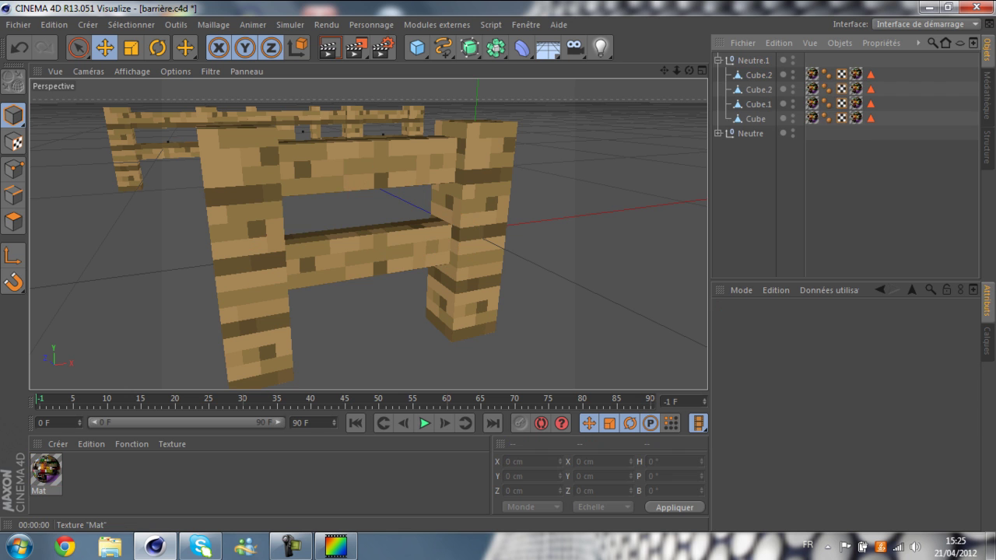
Set the vertical texture offset (Décalage Y) of both Cube.2 rails to -32 %.
{"action": "left_click", "coordinate": [812, 74]}
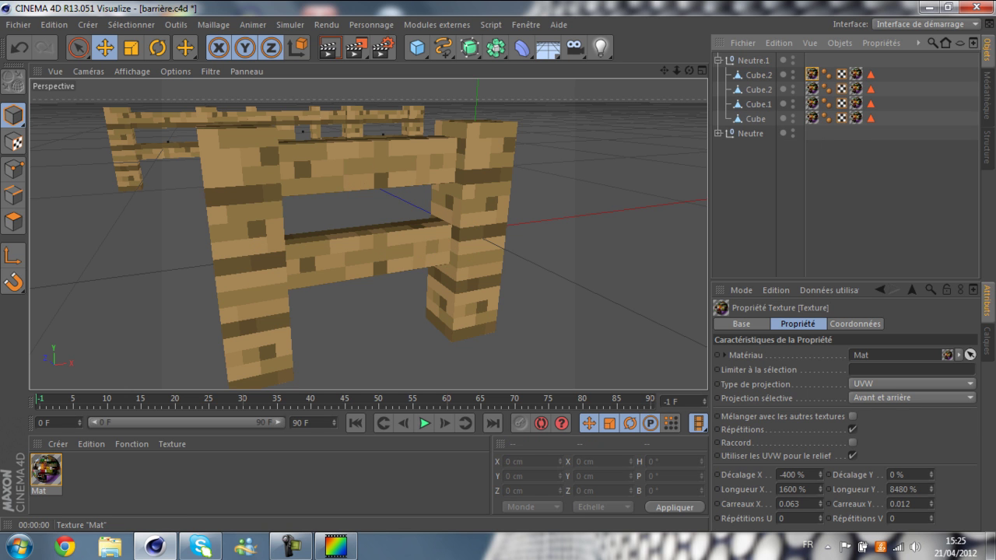
{"action": "left_click", "coordinate": [813, 90], "text": "shift"}
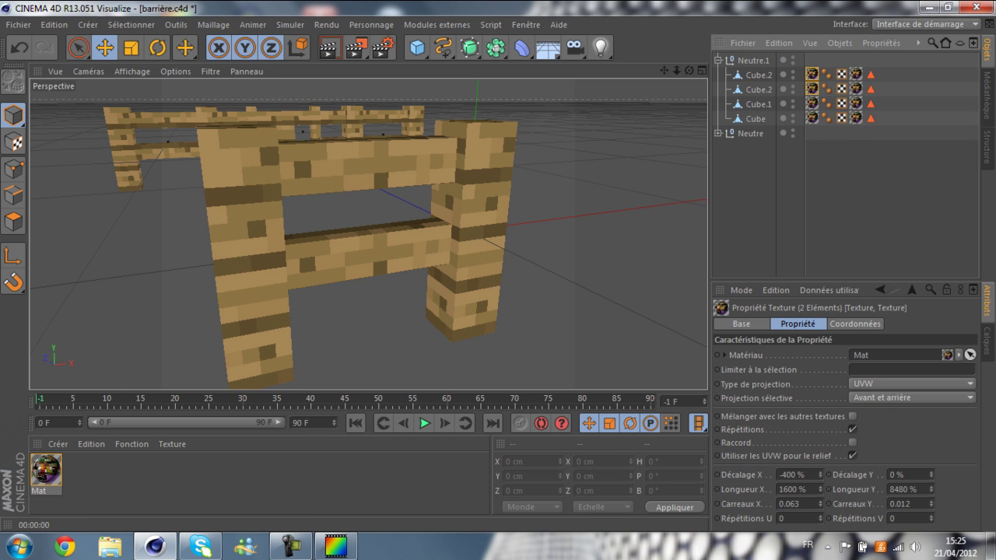
{"action": "left_click", "coordinate": [931, 473]}
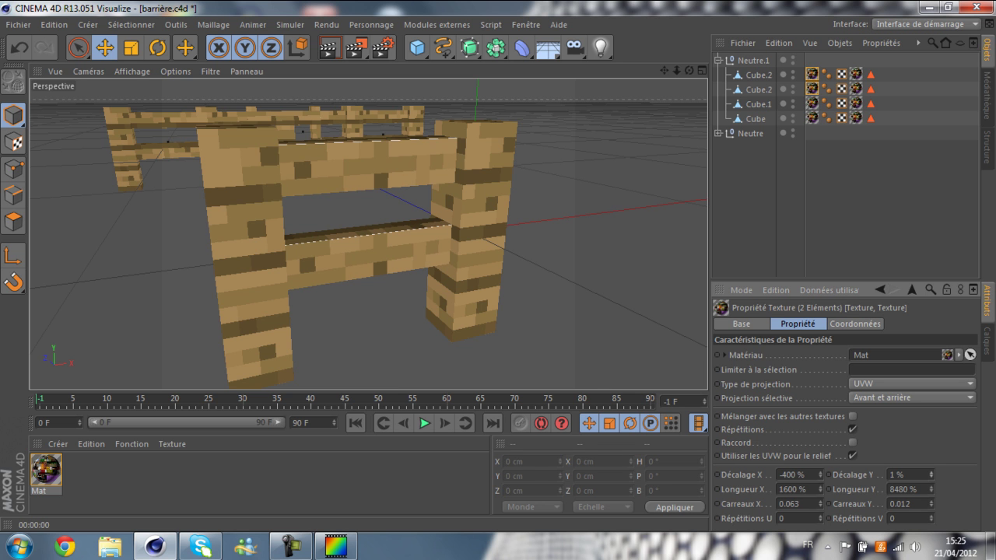
{"action": "left_click_drag", "start_coordinate": [930, 475], "coordinate": [931, 499]}
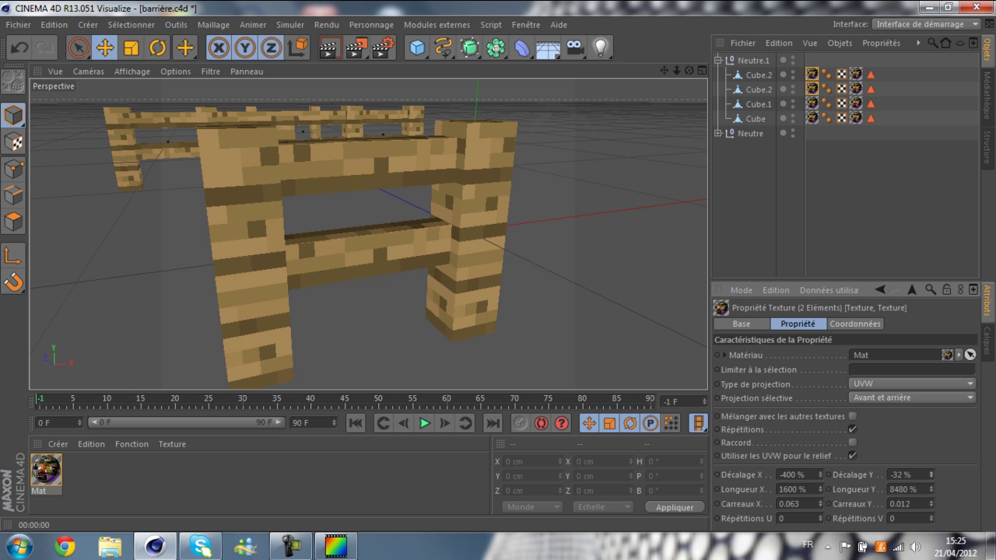
{"action": "scroll", "coordinate": [579, 285], "scroll_direction": "up", "scroll_amount": 4}
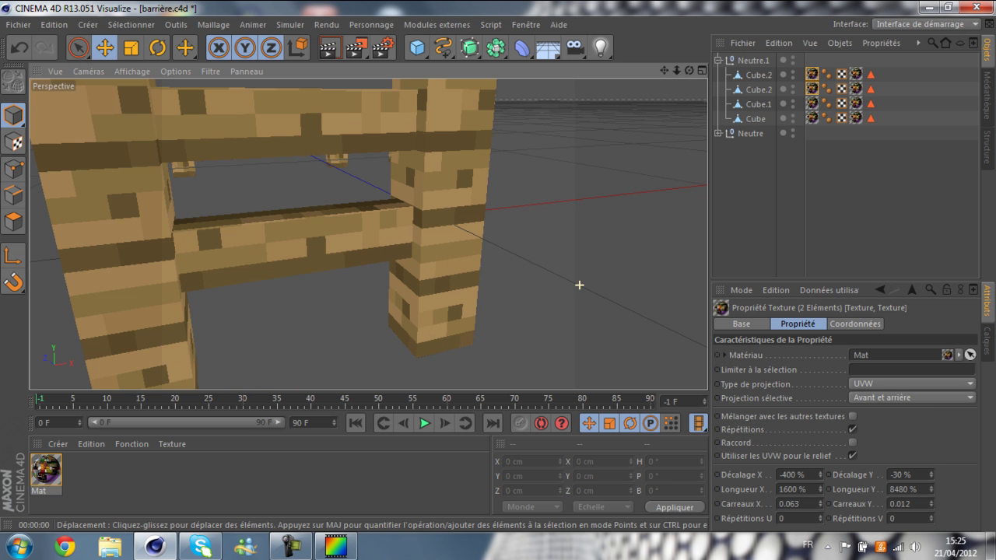
{"action": "scroll", "coordinate": [459, 222], "scroll_direction": "up", "scroll_amount": 1}
{"action": "scroll", "coordinate": [422, 171], "scroll_direction": "up", "scroll_amount": 3}
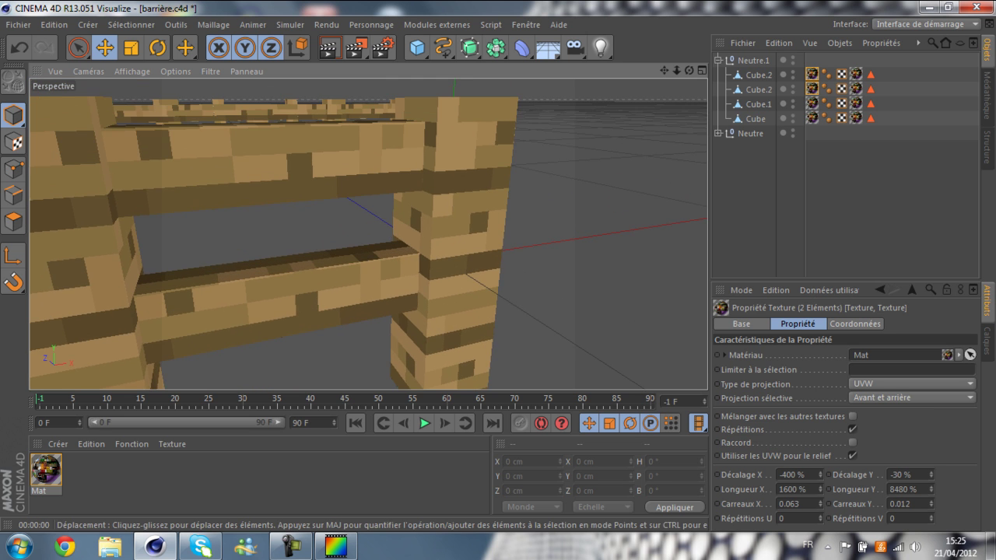
{"action": "left_click_drag", "start_coordinate": [931, 475], "coordinate": [931, 478]}
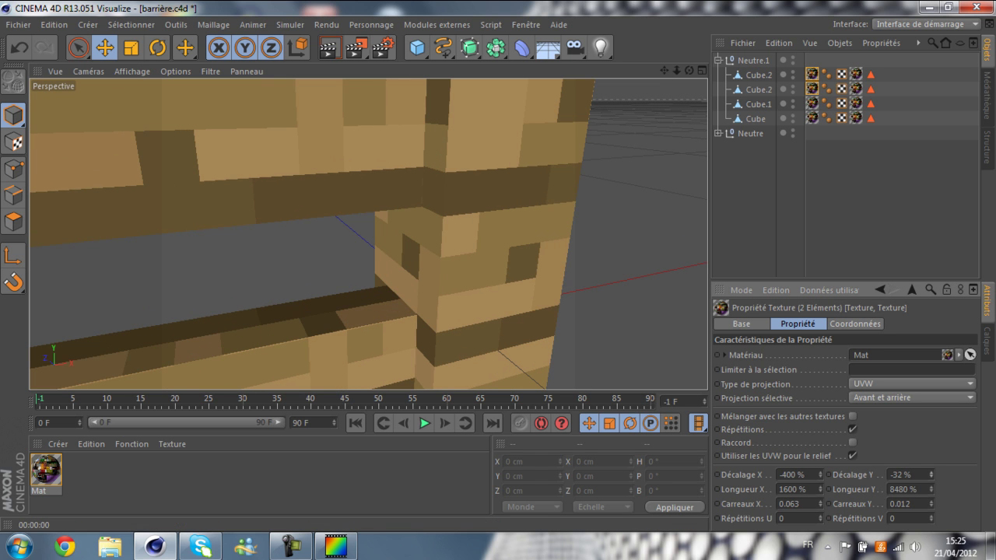
Set the lower rail's vertical texture offset (Décalage Y) to -100 % and deselect everything.
{"action": "left_click", "coordinate": [812, 75]}
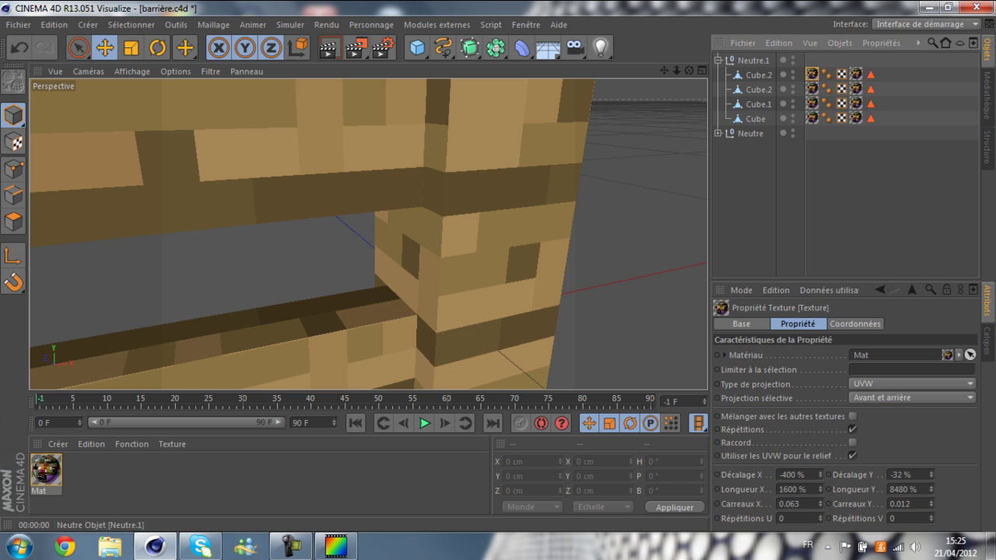
{"action": "middle_click_drag", "start_coordinate": [370, 308], "coordinate": [368, 211], "text": "alt"}
{"action": "left_click_drag", "start_coordinate": [931, 477], "coordinate": [931, 530]}
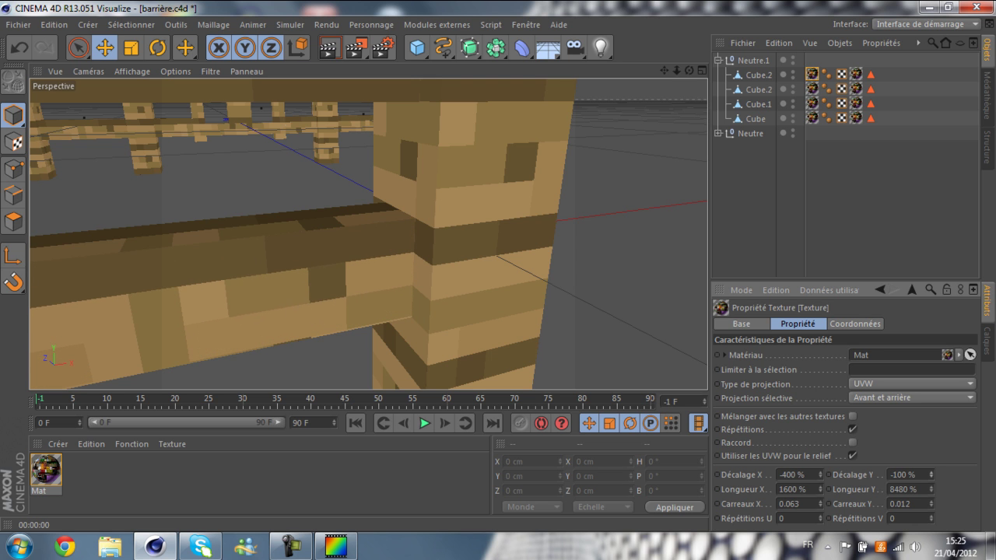
{"action": "left_click", "coordinate": [646, 174]}
Render the whole fence section to check the adjusted rail textures.
{"action": "scroll", "coordinate": [647, 175], "scroll_direction": "down", "scroll_amount": 3}
{"action": "scroll", "coordinate": [647, 175], "scroll_direction": "down", "scroll_amount": 4}
{"action": "middle_click_drag", "start_coordinate": [653, 137], "coordinate": [564, 204], "text": "alt"}
{"action": "scroll", "coordinate": [653, 137], "scroll_direction": "down", "scroll_amount": 3}
{"action": "middle_click_drag", "start_coordinate": [653, 138], "coordinate": [580, 128], "text": "alt"}
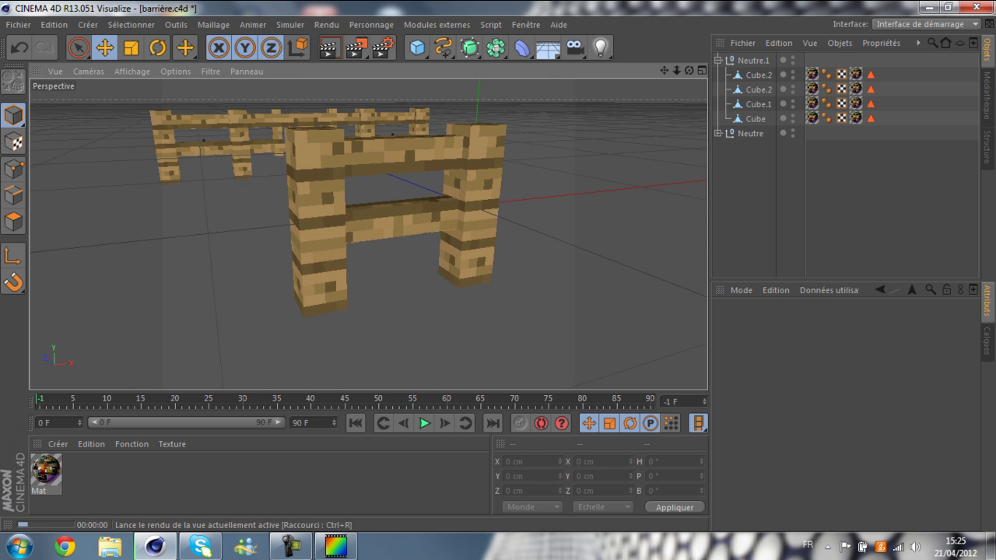
{"action": "left_click", "coordinate": [330, 48]}
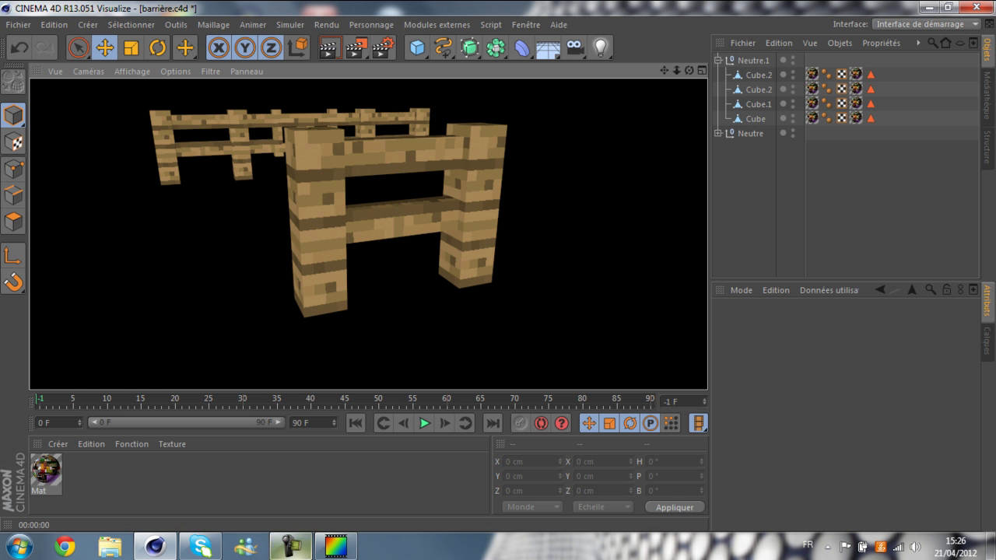
{"action": "left_click", "coordinate": [291, 546]}
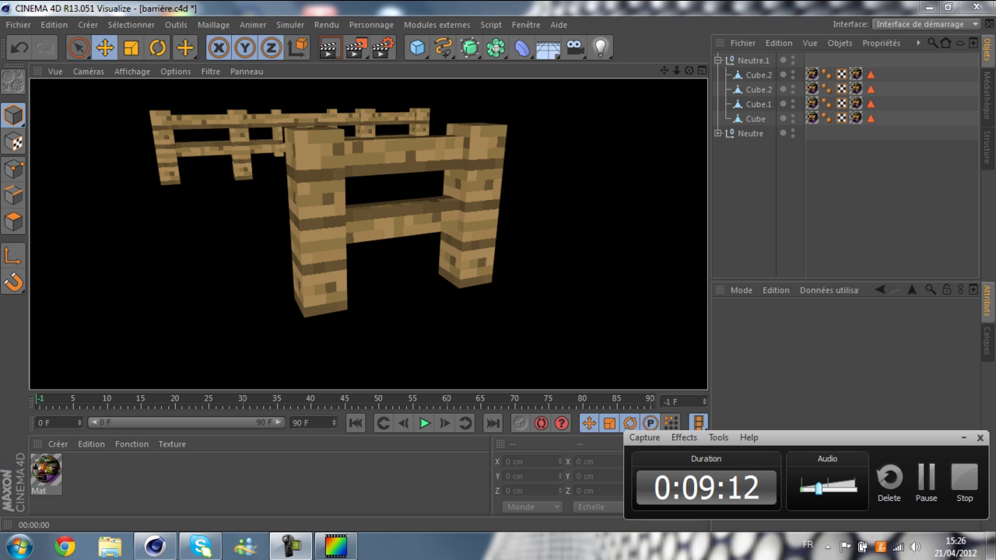
{"action": "left_click_drag", "start_coordinate": [665, 70], "coordinate": [580, 106]}
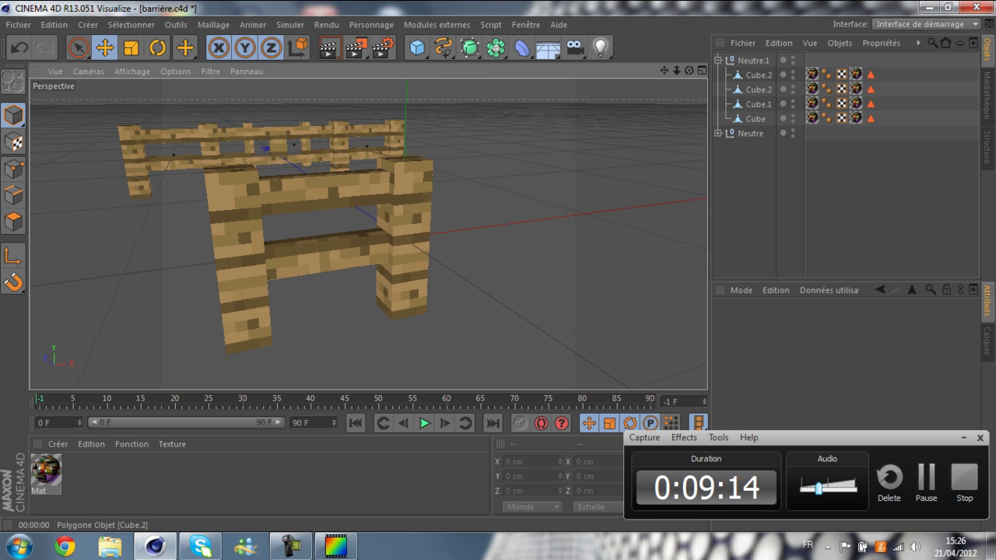
Copy the Neutre.1 fence group and paste a duplicate of it.
{"action": "left_click", "coordinate": [753, 61]}
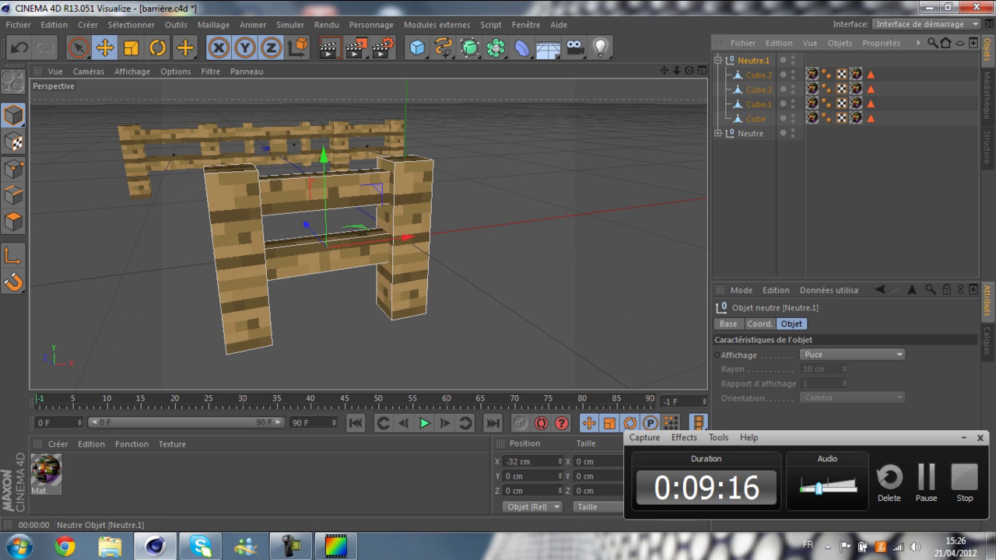
{"action": "left_click", "coordinate": [54, 25]}
{"action": "left_click", "coordinate": [69, 109]}
{"action": "left_click", "coordinate": [54, 25]}
{"action": "left_click", "coordinate": [67, 124]}
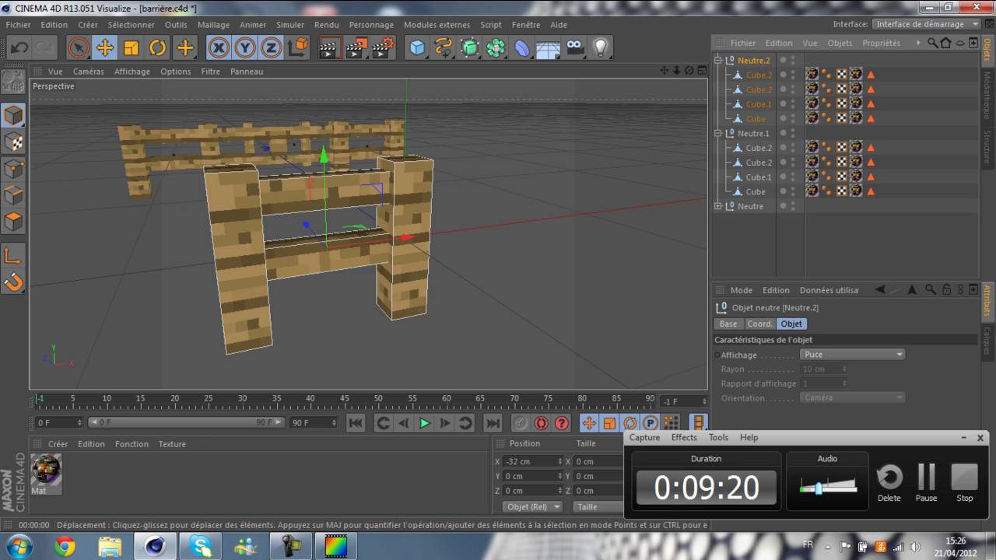
Move the duplicated fence group along X to 32 cm so it continues the original section.
{"action": "mouse_move", "coordinate": [407, 237]}
{"action": "left_mouse_down"}
{"action": "mouse_move", "coordinate": [557, 218]}
{"action": "mouse_move", "coordinate": [406, 243]}
{"action": "left_mouse_up"}
{"action": "left_click", "coordinate": [508, 462]}
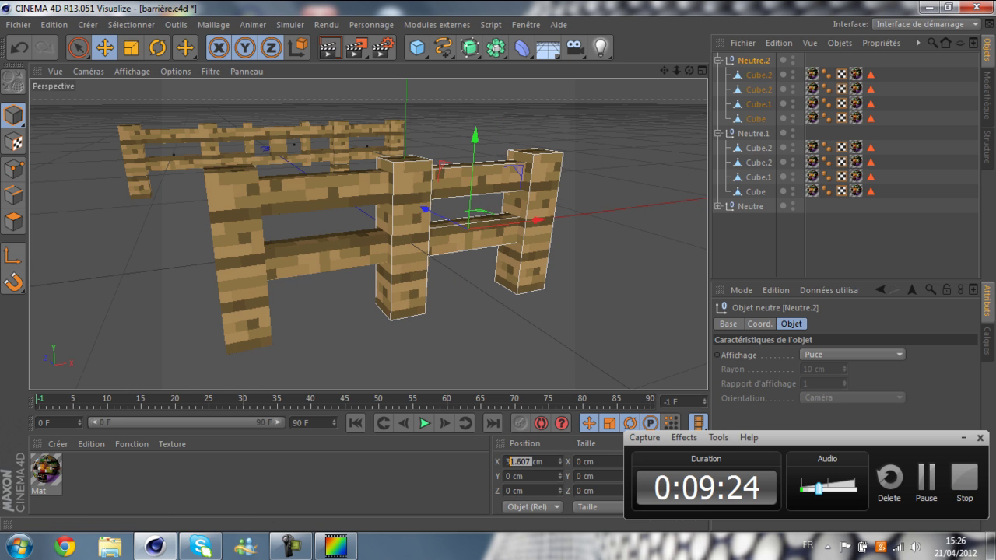
{"action": "type", "text": "2"}
{"action": "key", "text": "Return"}
Deselect everything and render the extended fence with both sections in view.
{"action": "middle_click_drag", "start_coordinate": [436, 234], "coordinate": [358, 261], "text": "alt"}
{"action": "left_click", "coordinate": [389, 312]}
{"action": "left_click_drag", "start_coordinate": [663, 71], "coordinate": [696, 71]}
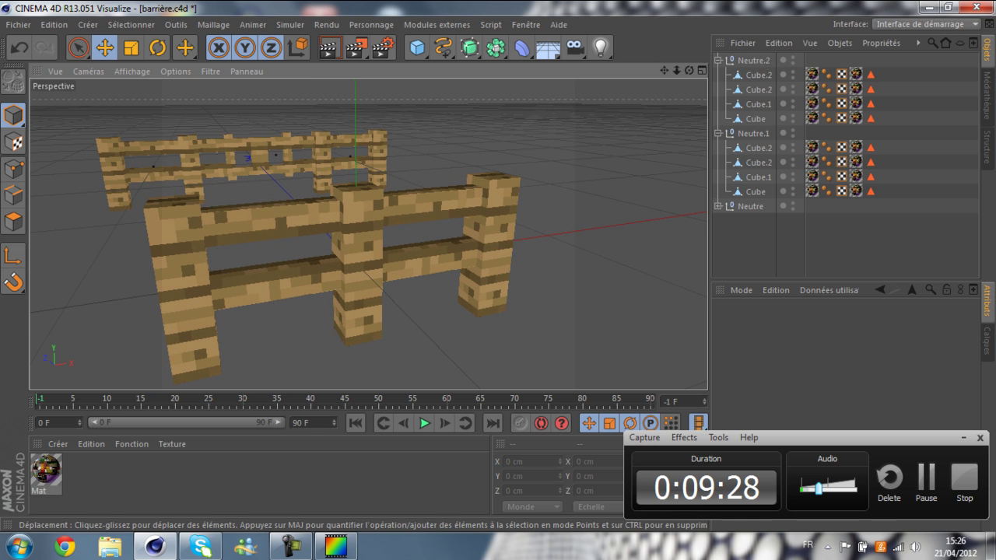
{"action": "left_click", "coordinate": [330, 47]}
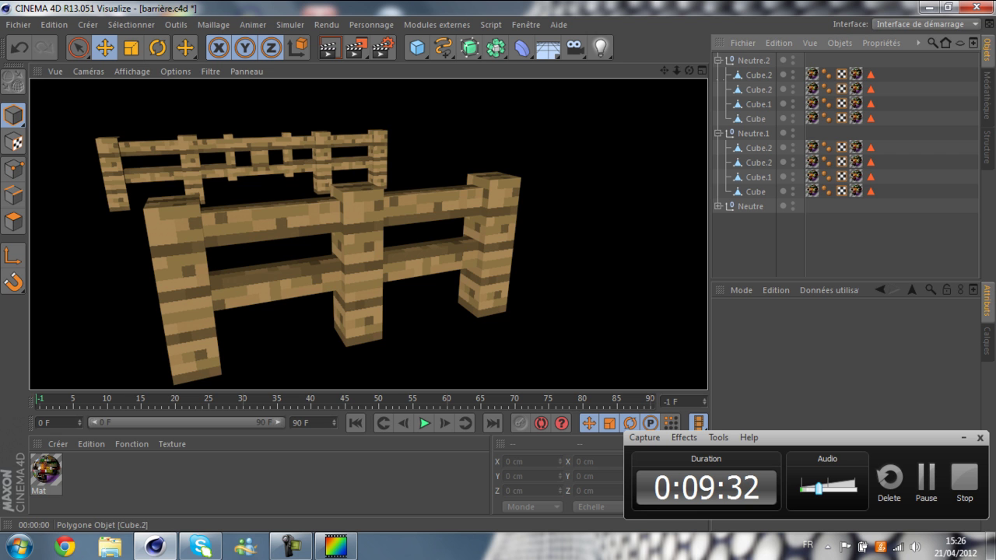
{"action": "left_click_drag", "start_coordinate": [726, 109], "coordinate": [716, 119]}
Add a Connecter object, nest the Neutre.2 group inside it and make the Connecter editable.
{"action": "left_click_drag", "start_coordinate": [496, 49], "coordinate": [642, 94]}
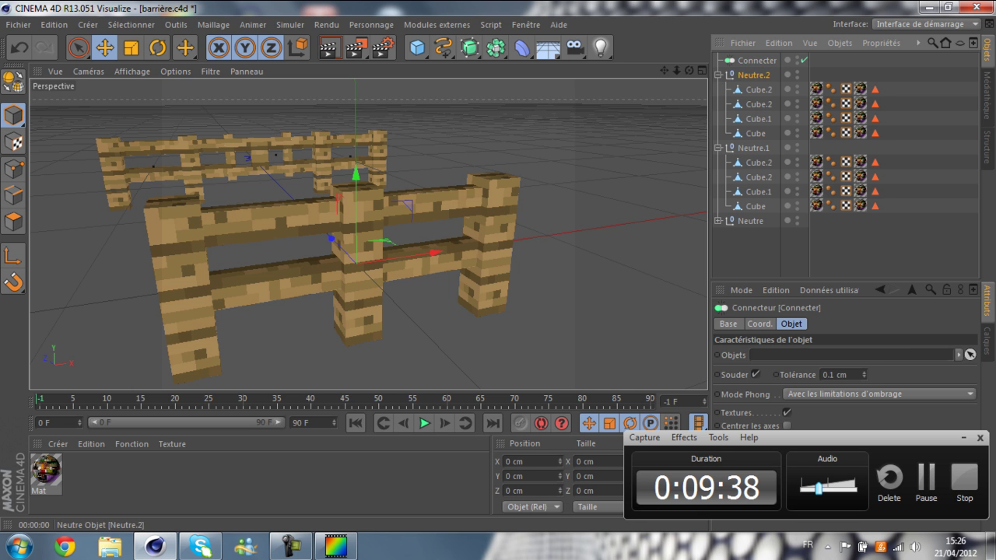
{"action": "left_click_drag", "start_coordinate": [759, 74], "coordinate": [747, 61]}
{"action": "left_click", "coordinate": [757, 61]}
{"action": "key", "text": "c"}
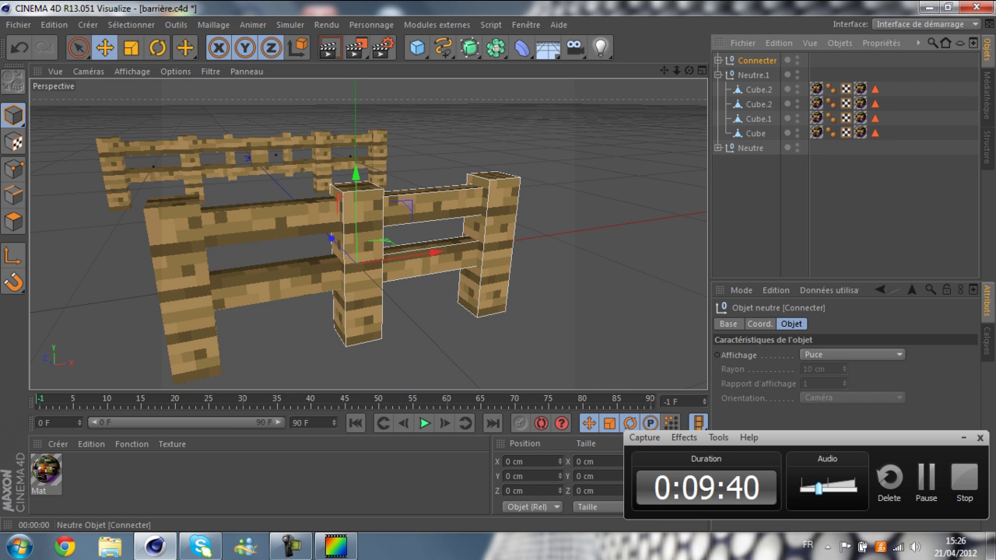
Move the merged Polygone object out of the Connecter null, delete that null and select Polygone.
{"action": "left_click_drag", "start_coordinate": [762, 75], "coordinate": [758, 56]}
{"action": "left_click", "coordinate": [757, 75]}
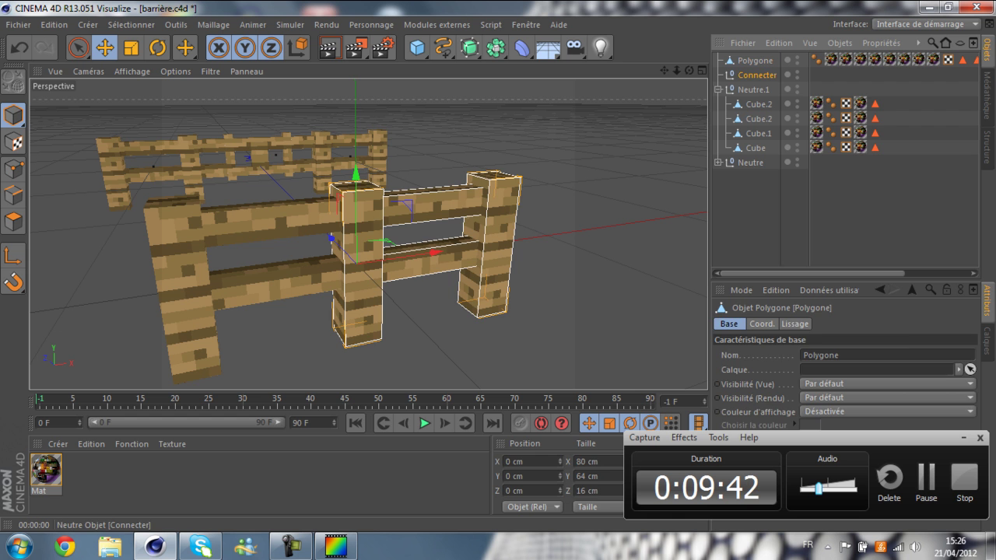
{"action": "key", "text": "Delete"}
{"action": "left_click", "coordinate": [755, 60]}
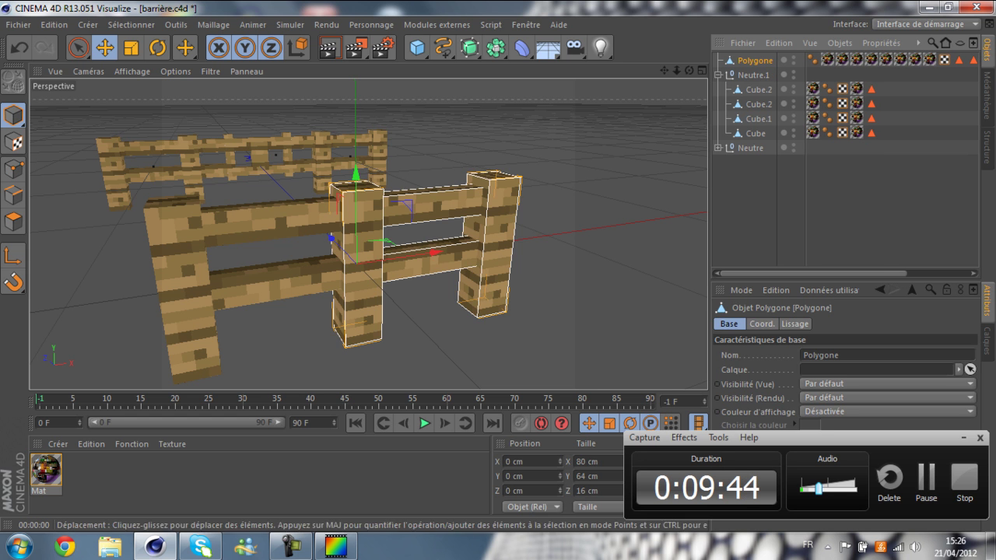
Render the fence to check the merged section's textures beside the original section.
{"action": "middle_click_drag", "start_coordinate": [436, 265], "coordinate": [391, 224], "text": "alt"}
{"action": "left_click", "coordinate": [467, 109]}
{"action": "left_click", "coordinate": [331, 47]}
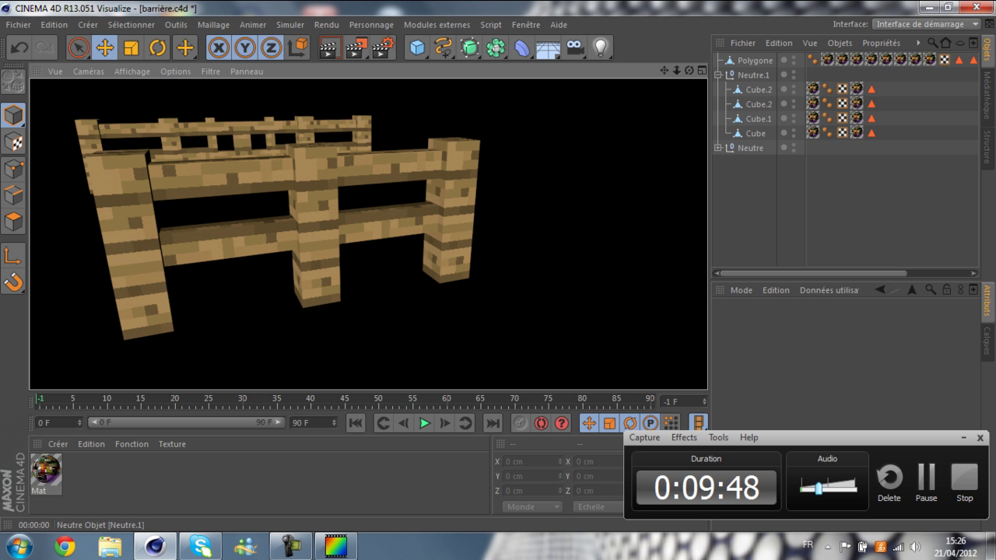
{"action": "left_click_drag", "start_coordinate": [664, 70], "coordinate": [743, 58]}
Add a Symétrie object to the scene for mirroring the Neutre.1 fence section.
{"action": "left_click", "coordinate": [755, 60]}
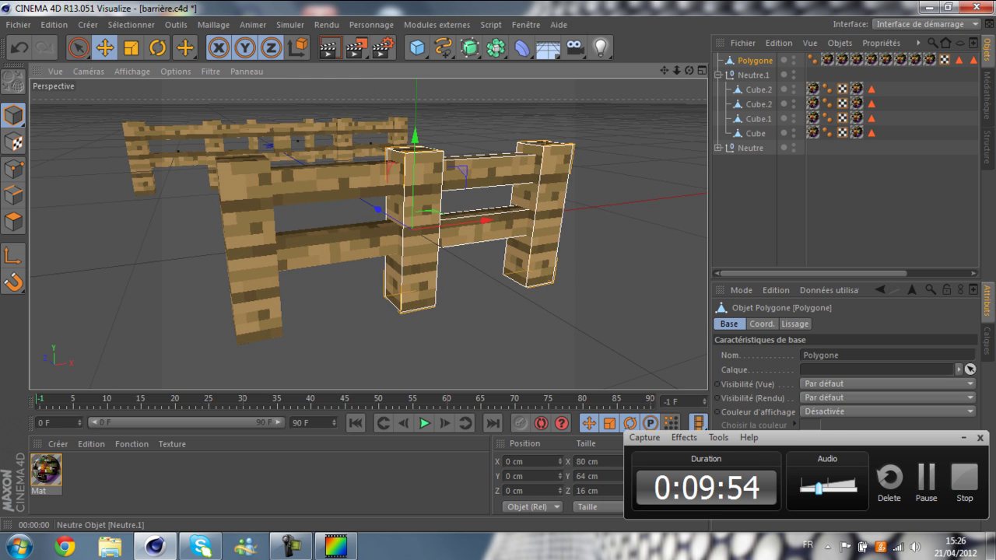
{"action": "left_click", "coordinate": [753, 76]}
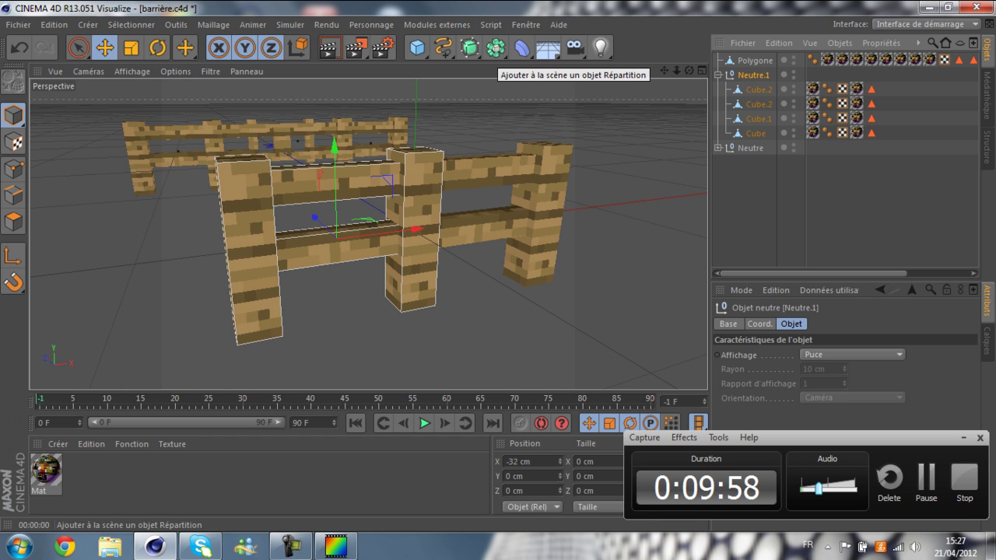
{"action": "left_click", "coordinate": [496, 47]}
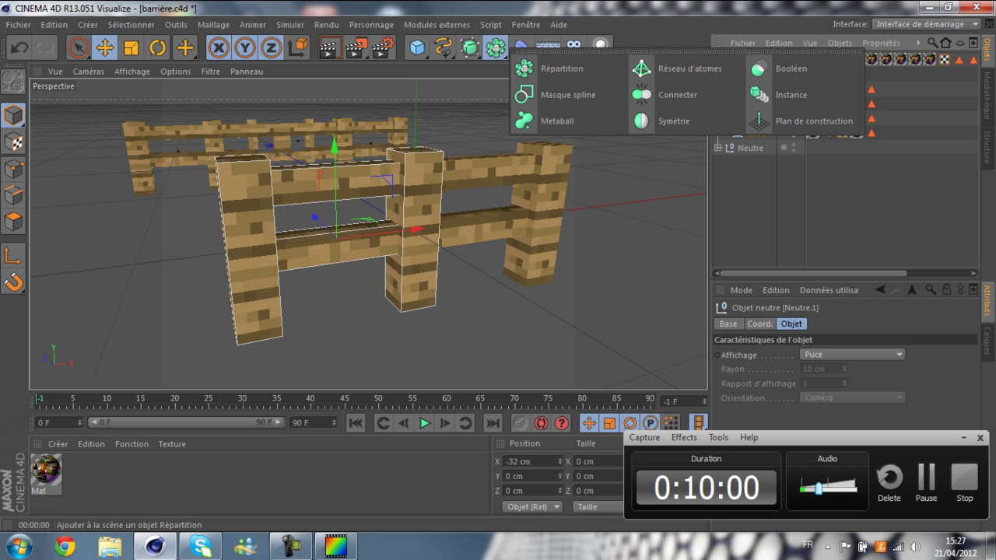
{"action": "left_click", "coordinate": [661, 121]}
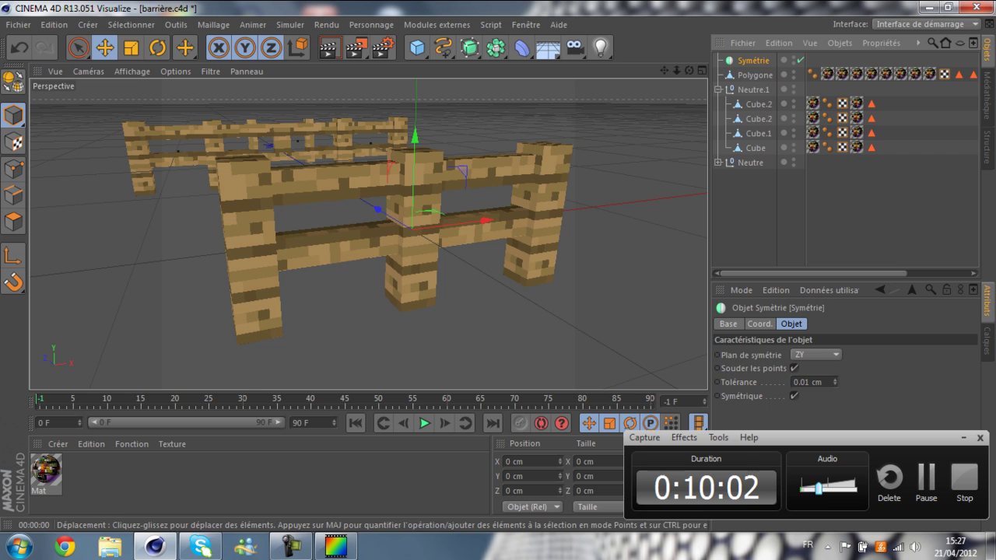
Try to mirror the Neutre.1 group by nesting it in the Symétrie object and making that object editable.
{"action": "left_click", "coordinate": [753, 90]}
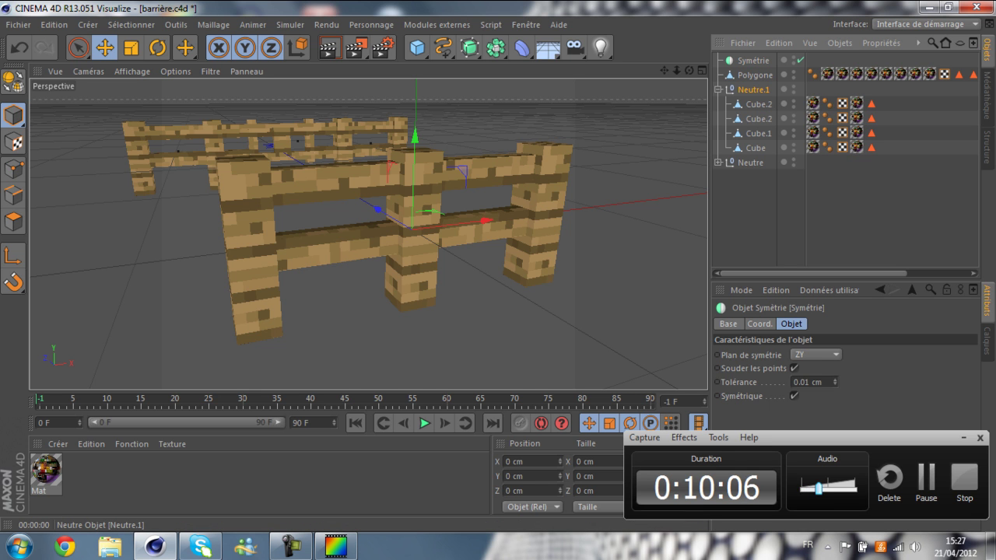
{"action": "left_click_drag", "start_coordinate": [753, 90], "coordinate": [753, 61]}
{"action": "left_click", "coordinate": [752, 60]}
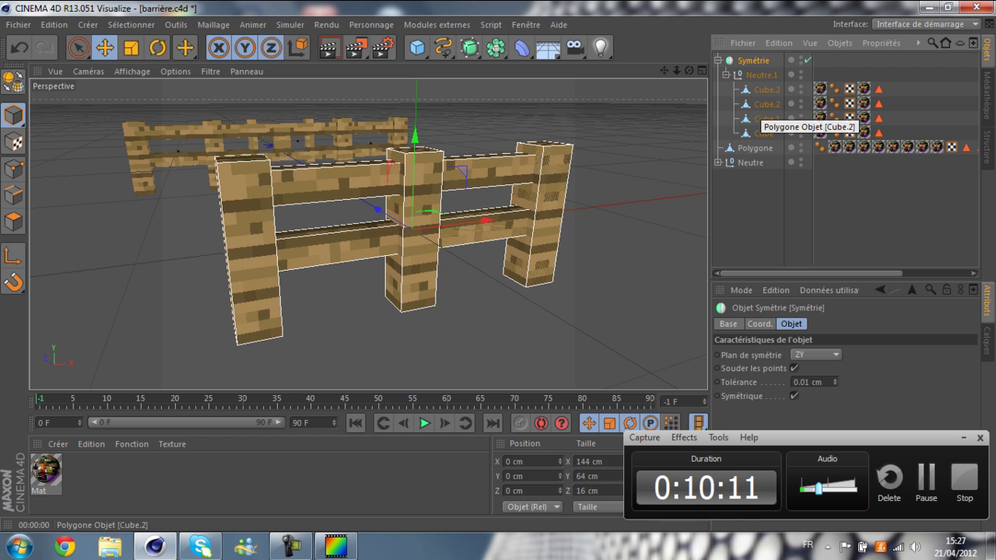
{"action": "key", "text": "c"}
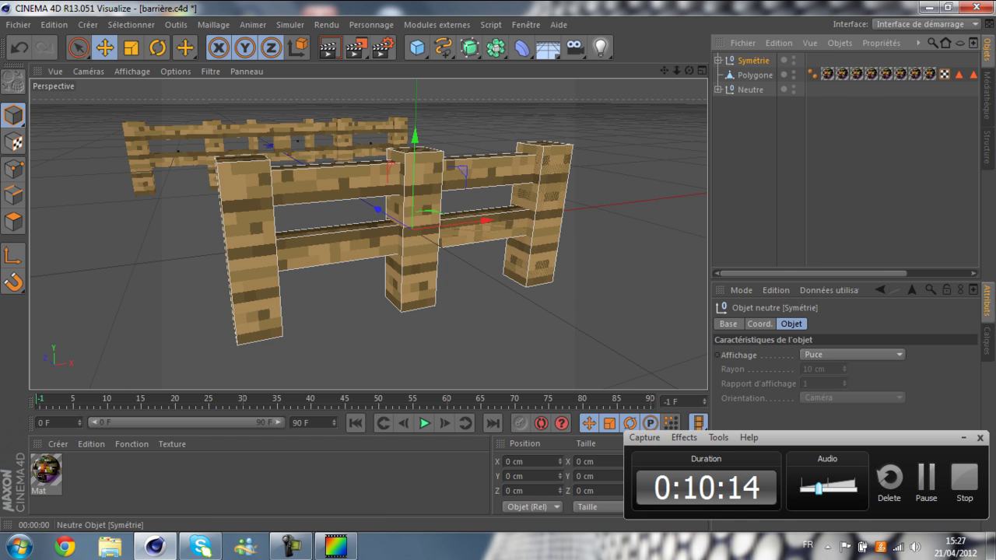
{"action": "left_click", "coordinate": [719, 60]}
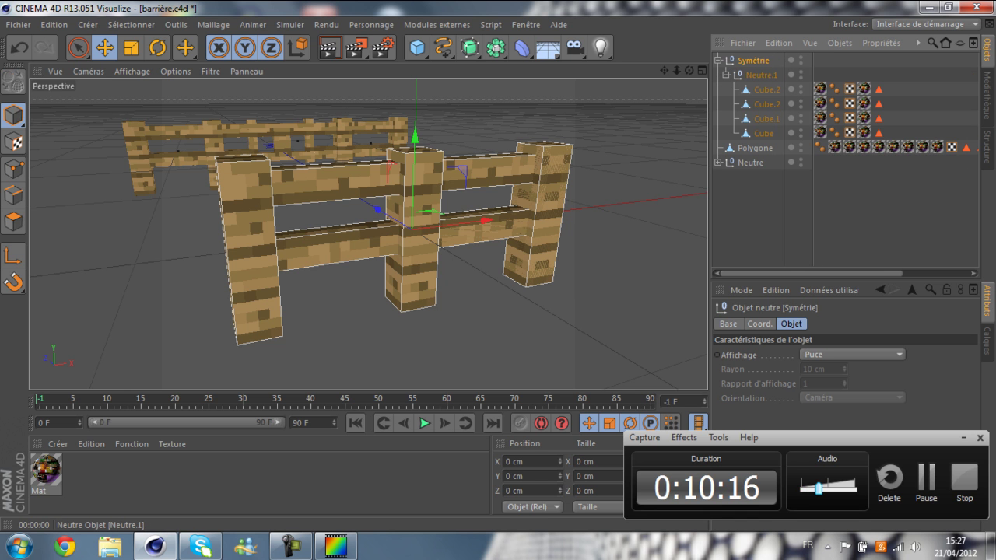
{"action": "left_click", "coordinate": [719, 60]}
Undo the Symétrie conversion and the nesting of the Neutre.1 group.
{"action": "left_click", "coordinate": [20, 48]}
{"action": "left_click", "coordinate": [19, 47]}
{"action": "key", "text": "ctrl+z"}
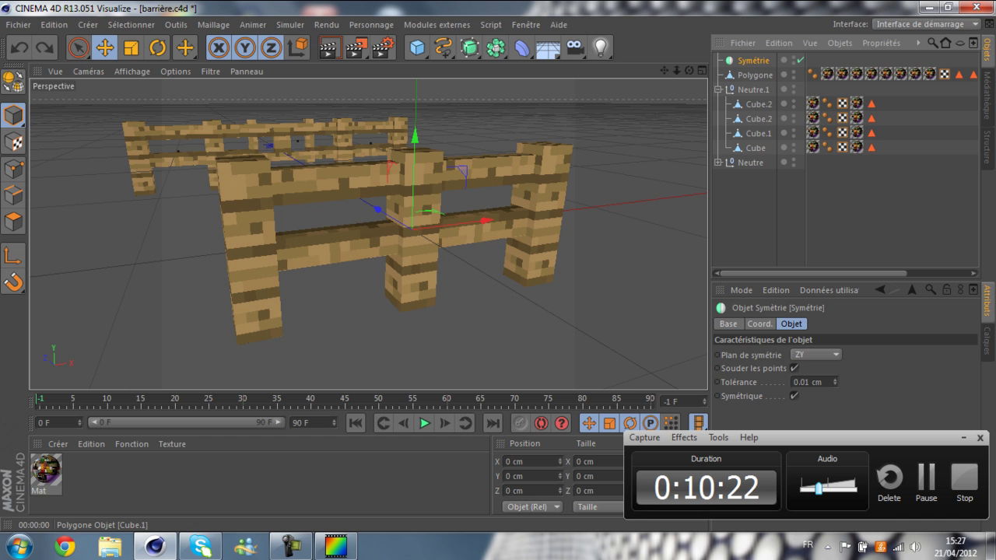
Move the four cubes of Neutre.1 directly into the Symétrie object and make it editable.
{"action": "left_click_drag", "start_coordinate": [760, 99], "coordinate": [716, 148]}
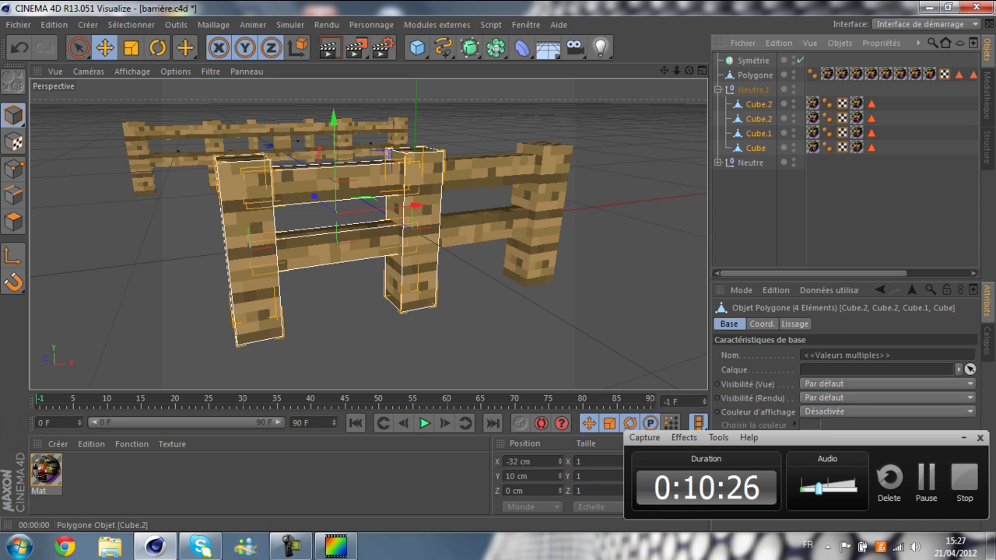
{"action": "left_click_drag", "start_coordinate": [757, 105], "coordinate": [753, 61]}
{"action": "left_click", "coordinate": [753, 60]}
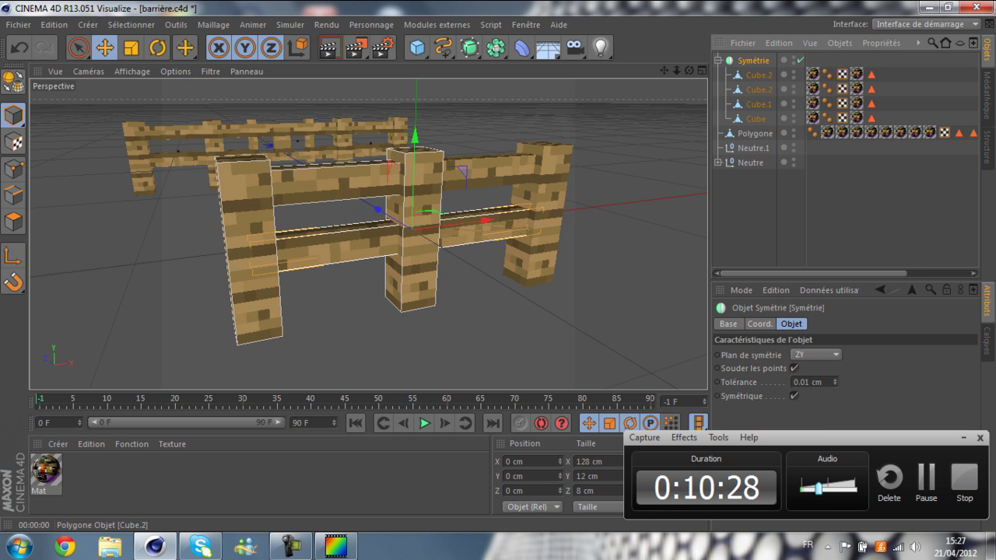
{"action": "key", "text": "c"}
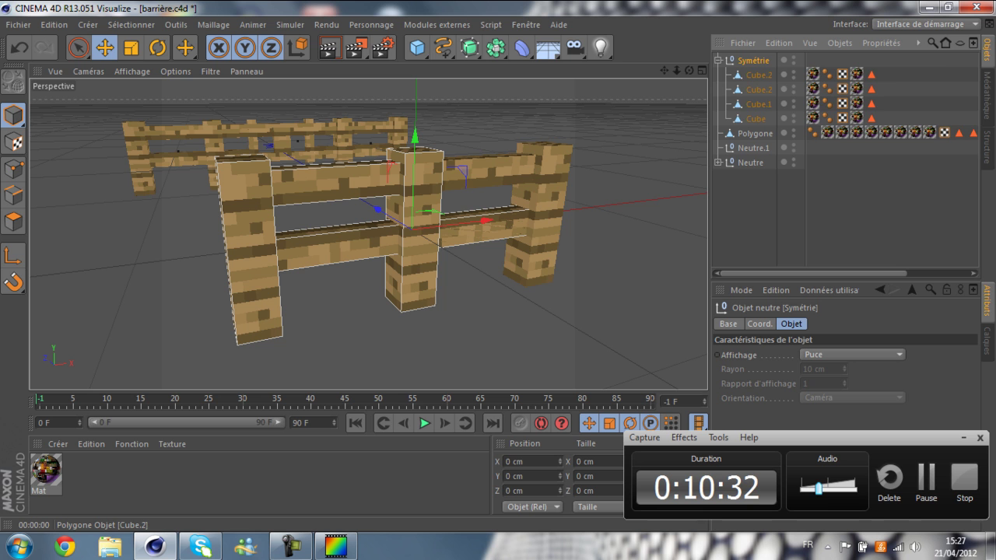
Inspect the converted Symétrie object's contents by selecting its four cubes together and individually.
{"action": "left_click", "coordinate": [718, 60]}
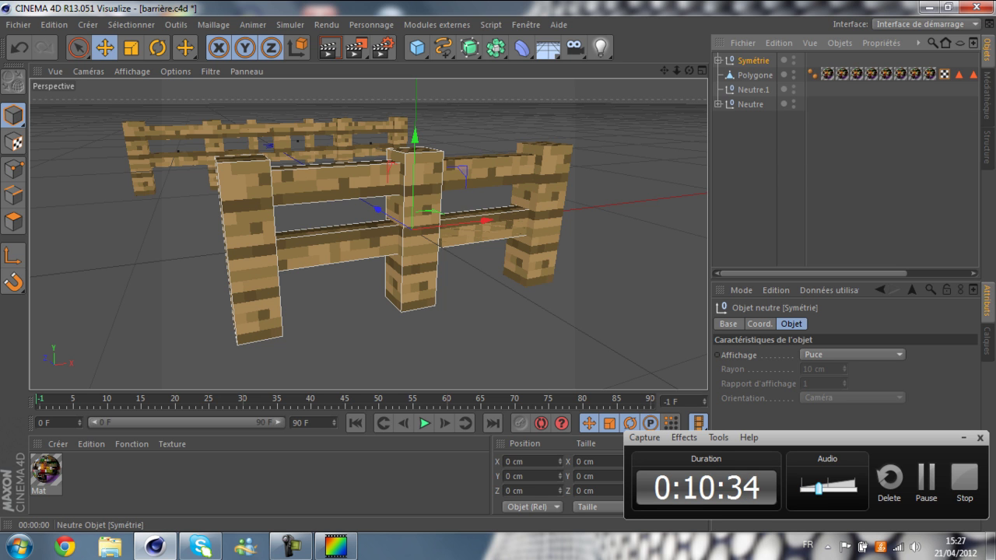
{"action": "left_click", "coordinate": [718, 60]}
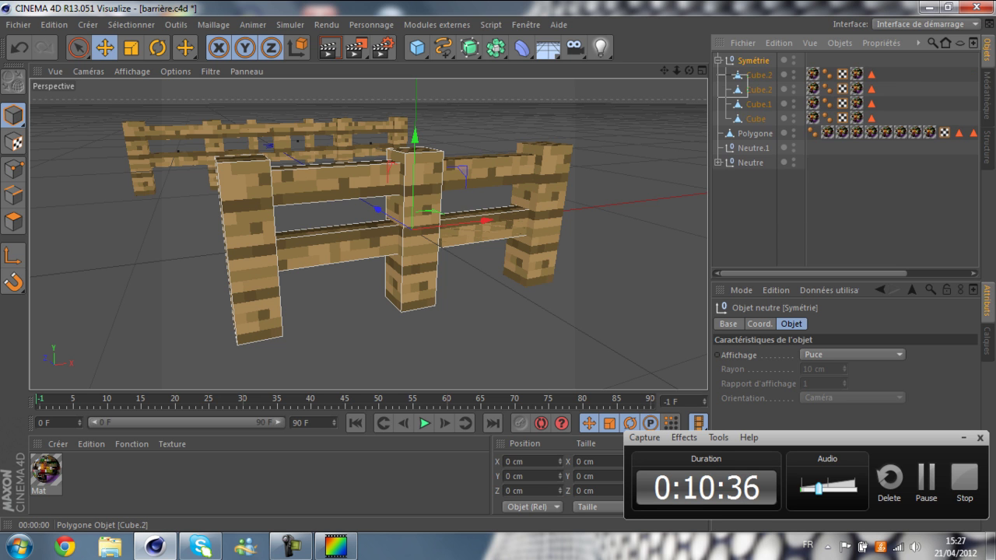
{"action": "left_click_drag", "start_coordinate": [718, 75], "coordinate": [748, 122]}
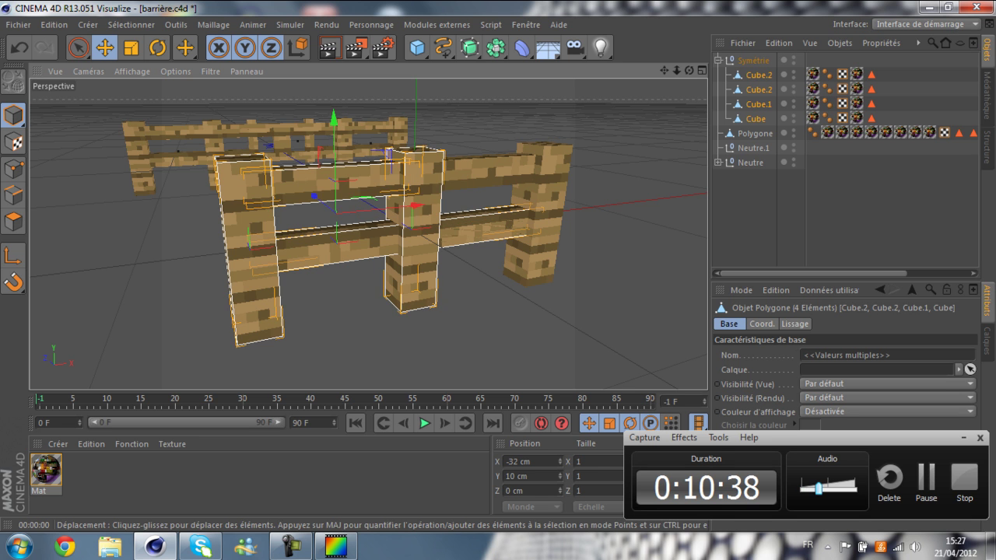
{"action": "left_click", "coordinate": [440, 246]}
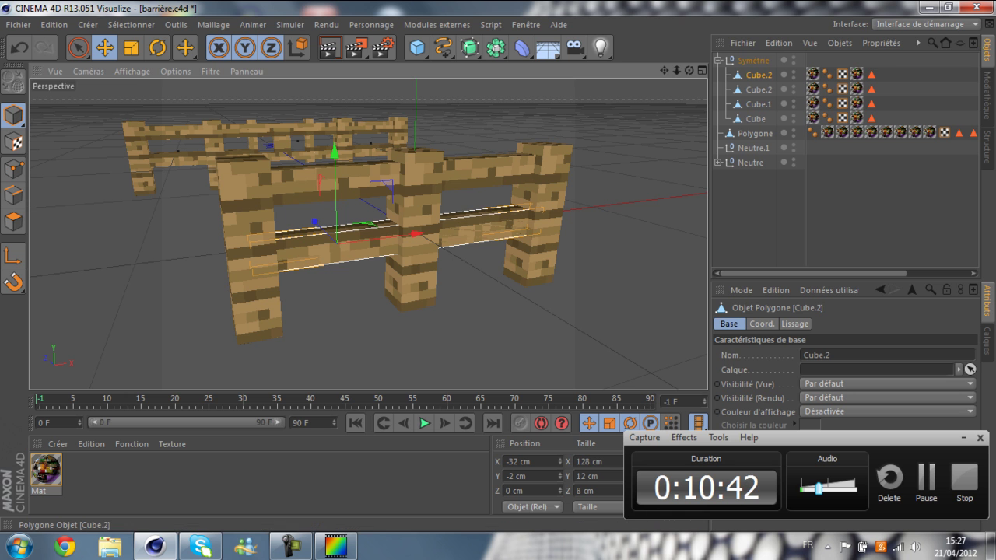
{"action": "left_click", "coordinate": [759, 90]}
{"action": "left_click", "coordinate": [759, 104]}
{"action": "left_click", "coordinate": [755, 119]}
Undo the Symétrie conversion and remove the Symétrie object, putting the four cubes back in Neutre.1.
{"action": "key", "text": "ctrl+z"}
{"action": "key", "text": "ctrl+z"}
{"action": "key", "text": "ctrl+z"}
{"action": "key", "text": "ctrl+z"}
{"action": "key", "text": "ctrl+z"}
{"action": "key", "text": "ctrl+z"}
{"action": "key", "text": "ctrl+z"}
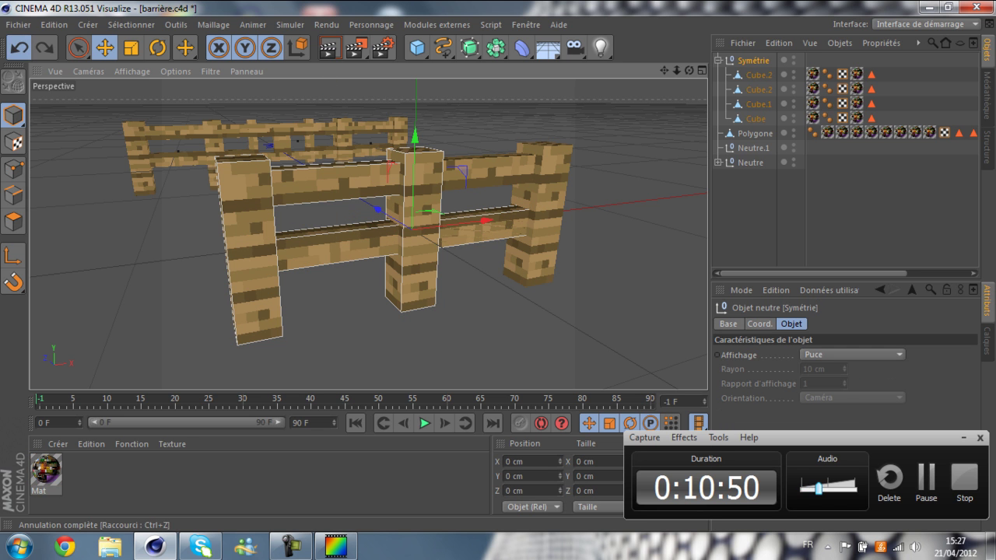
{"action": "key", "text": "ctrl+z"}
{"action": "key", "text": "ctrl+z"}
{"action": "key", "text": "ctrl+z"}
{"action": "key", "text": "ctrl+z"}
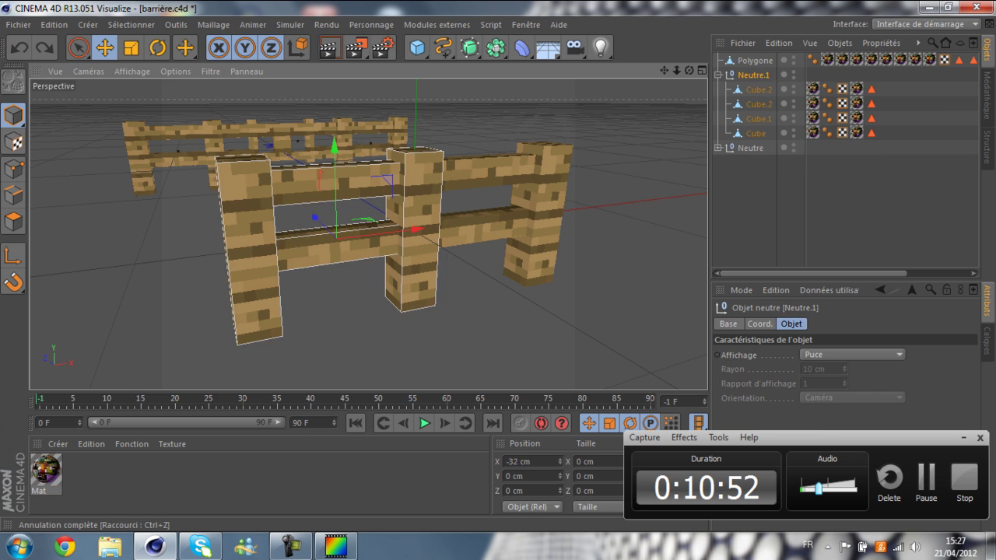
Undo the Connecter merge of the duplicated fence section, restoring Neutre.2 as a separate group of cubes.
{"action": "key", "text": "ctrl+z"}
{"action": "key", "text": "ctrl+z"}
{"action": "key", "text": "ctrl+z"}
{"action": "key", "text": "ctrl+z"}
{"action": "key", "text": "ctrl+z"}
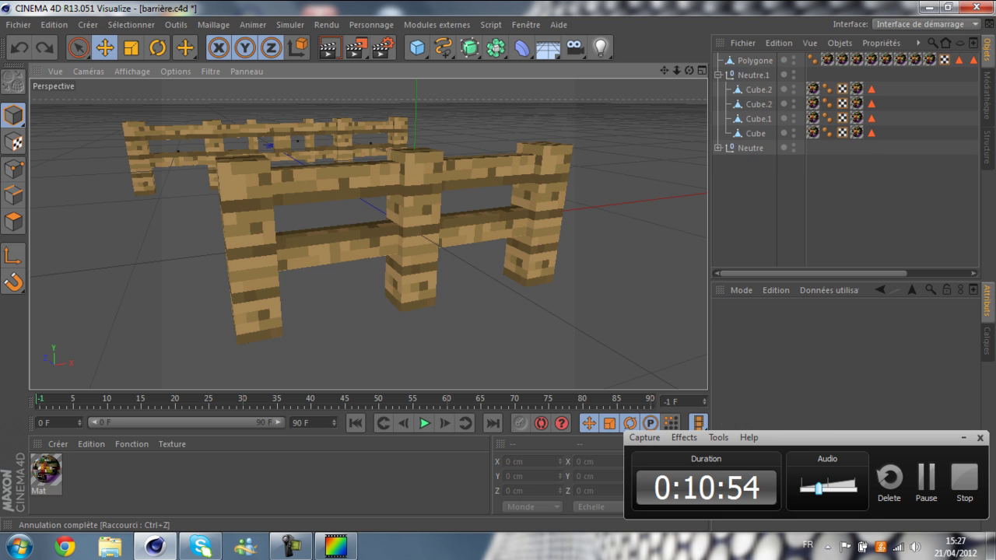
{"action": "key", "text": "ctrl+z"}
{"action": "key", "text": "ctrl+z"}
{"action": "key", "text": "ctrl+z"}
{"action": "key", "text": "ctrl+z"}
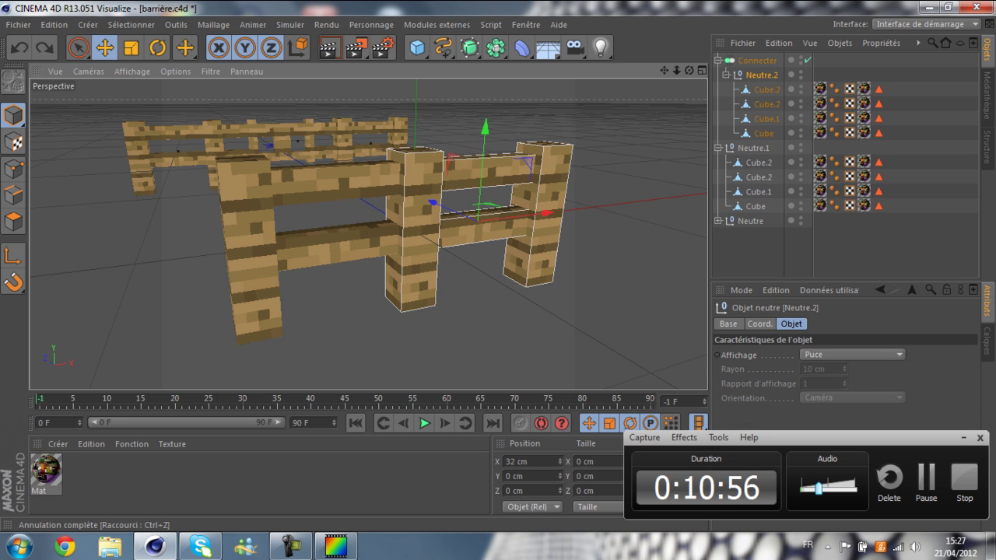
{"action": "key", "text": "ctrl+z"}
{"action": "key", "text": "ctrl+z"}
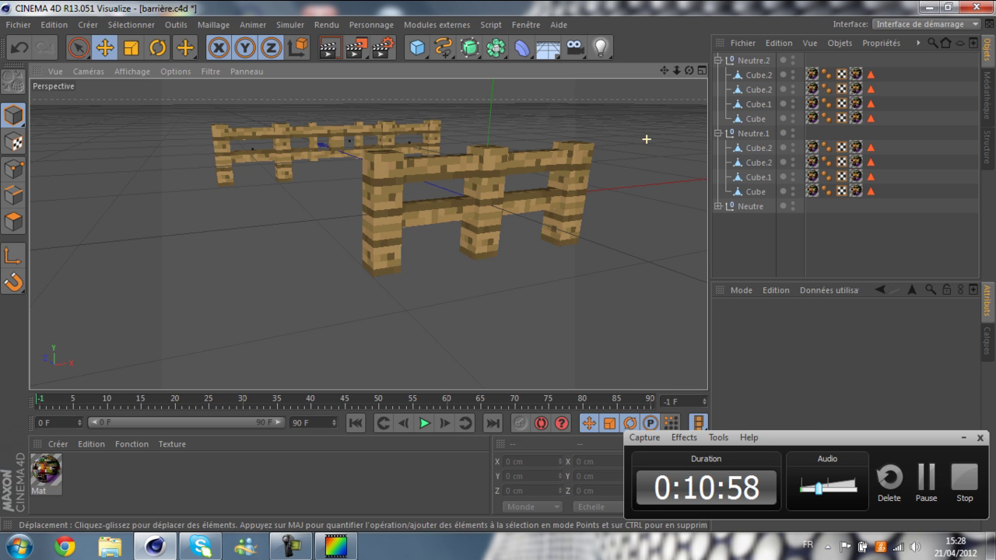
Render the current view and examine the joined fence sections up close.
{"action": "middle_click_drag", "start_coordinate": [483, 194], "coordinate": [366, 215], "text": "alt"}
{"action": "left_click", "coordinate": [330, 48]}
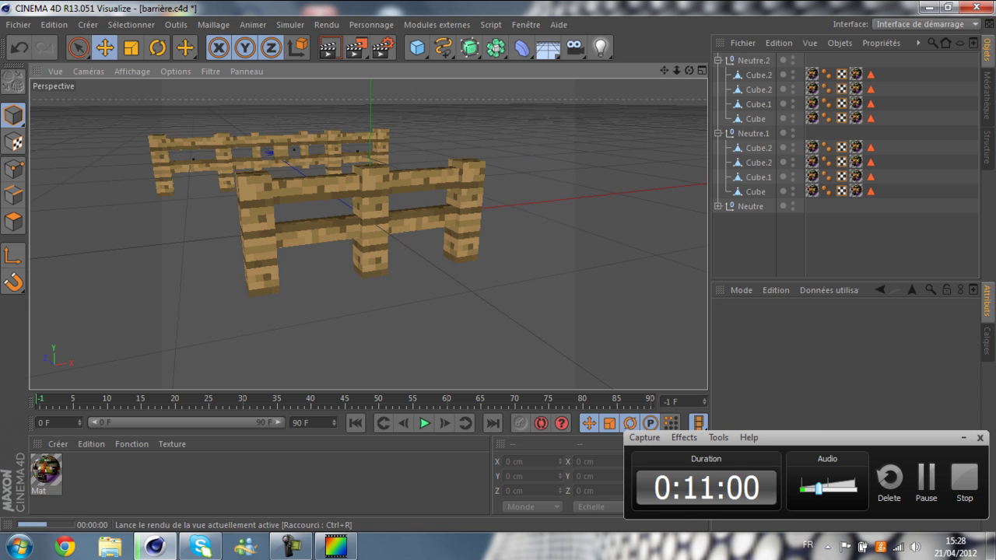
{"action": "scroll", "coordinate": [373, 157], "scroll_direction": "up", "scroll_amount": 5}
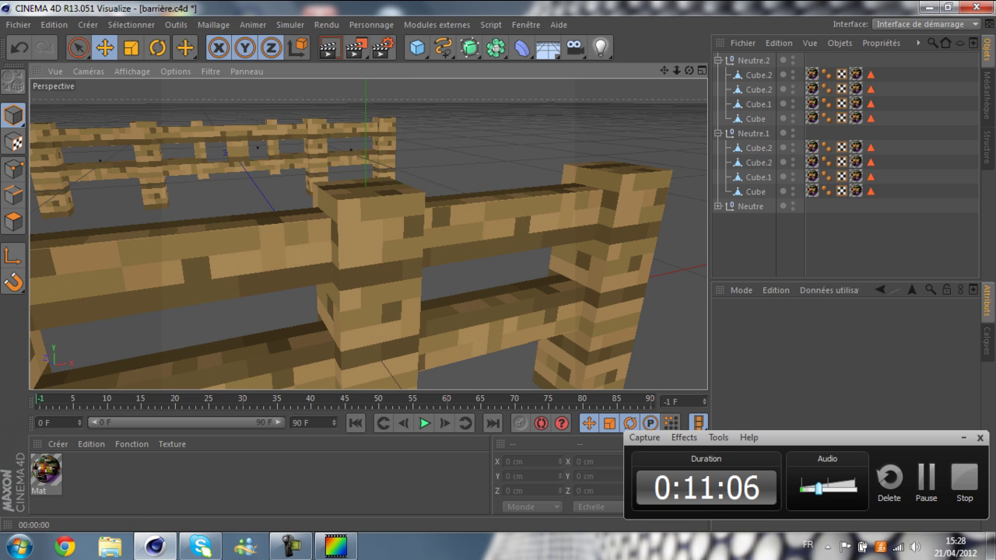
{"action": "mouse_move", "coordinate": [689, 70]}
{"action": "left_mouse_down"}
{"action": "mouse_move", "coordinate": [721, 113]}
{"action": "mouse_move", "coordinate": [712, 77]}
{"action": "mouse_move", "coordinate": [682, 72]}
{"action": "left_mouse_up"}
{"action": "left_click_drag", "start_coordinate": [367, 233], "coordinate": [368, 233], "text": "alt"}
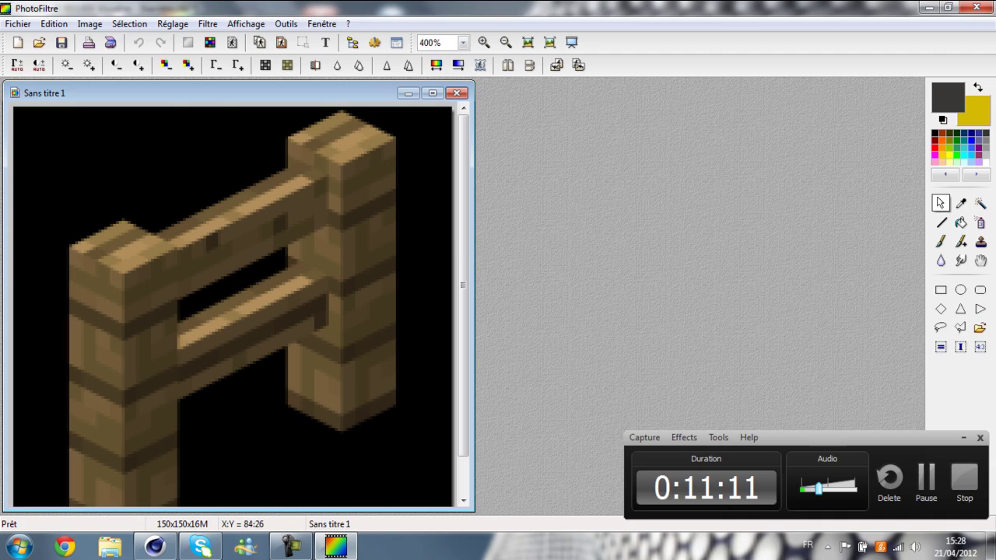
Switch to PhotoFiltre and close it without saving the changes to the fence reference image.
{"action": "left_click", "coordinate": [336, 545]}
{"action": "left_click", "coordinate": [977, 7]}
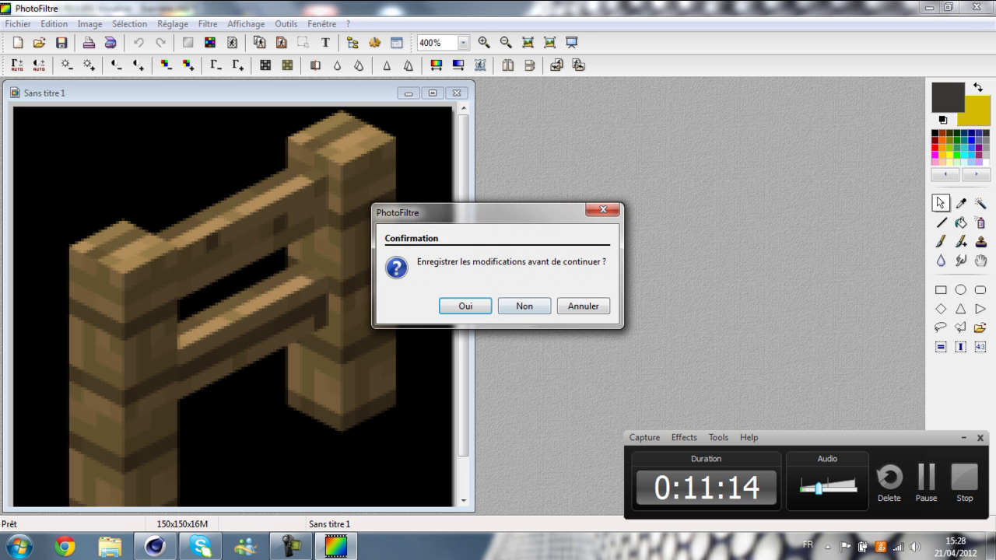
{"action": "left_click", "coordinate": [525, 306]}
Render the perspective view with both complete fences in frame.
{"action": "scroll", "coordinate": [527, 160], "scroll_direction": "down", "scroll_amount": 5}
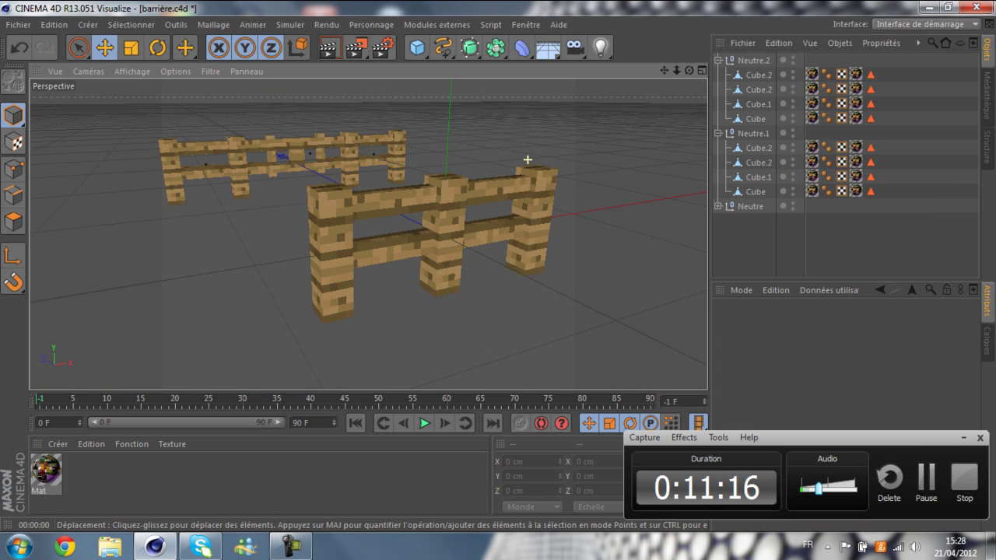
{"action": "left_click_drag", "start_coordinate": [665, 71], "coordinate": [369, 231]}
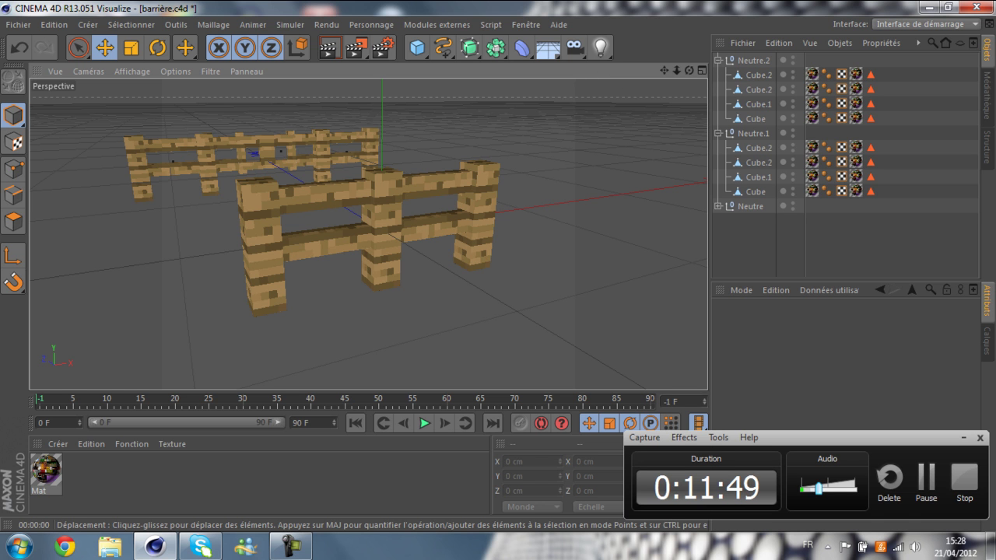
{"action": "left_click", "coordinate": [330, 48]}
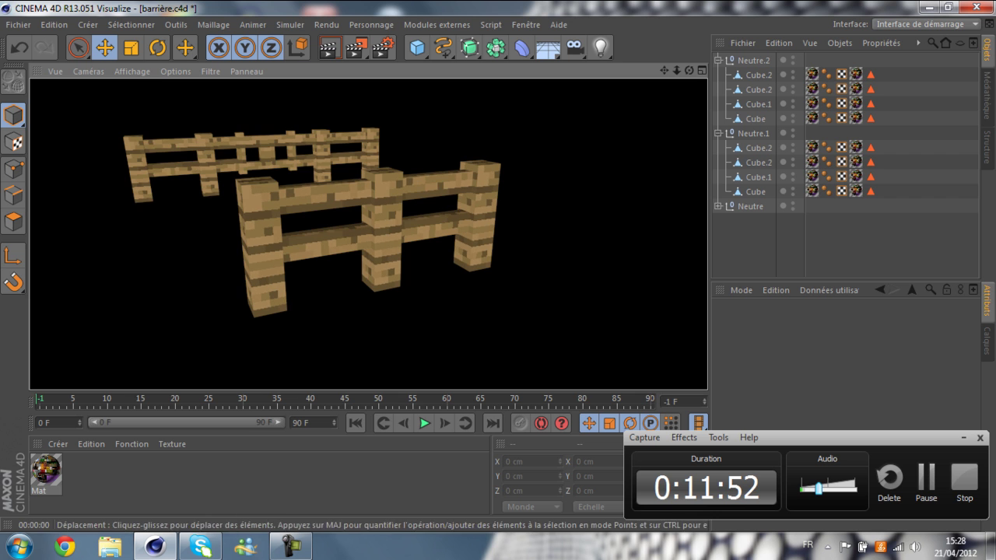